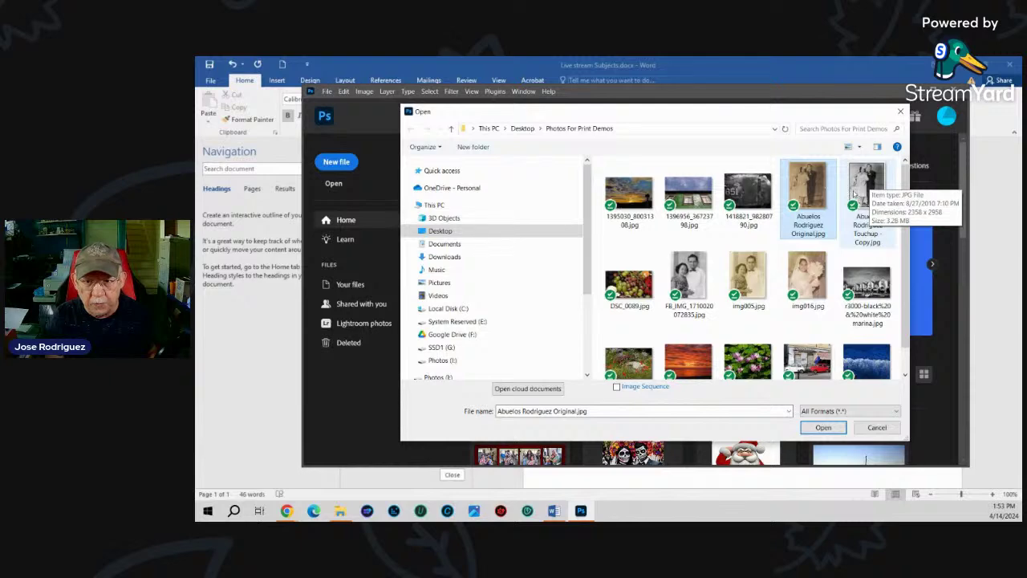
ctrl+click(855, 191)
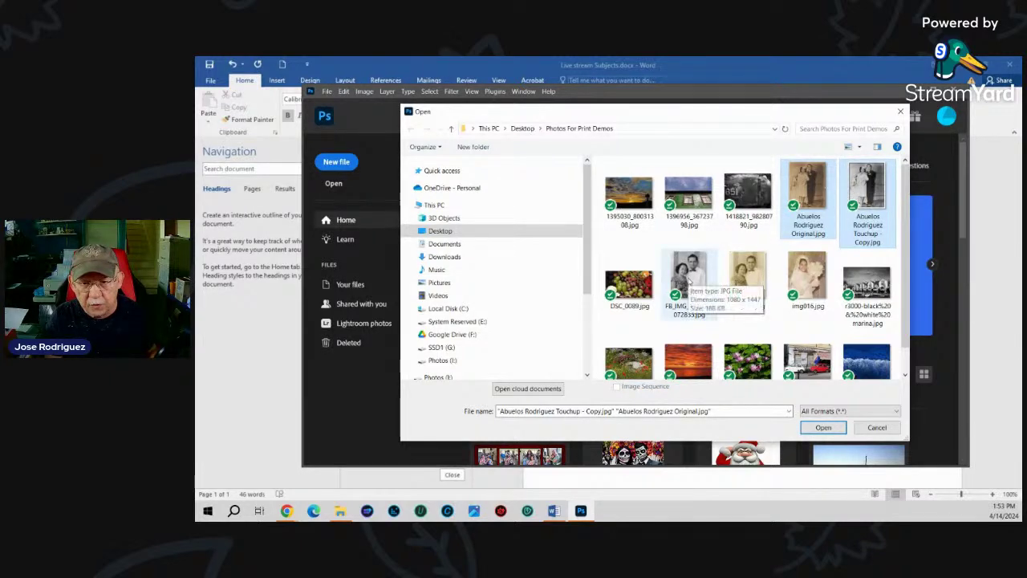
ctrl+click(688, 280)
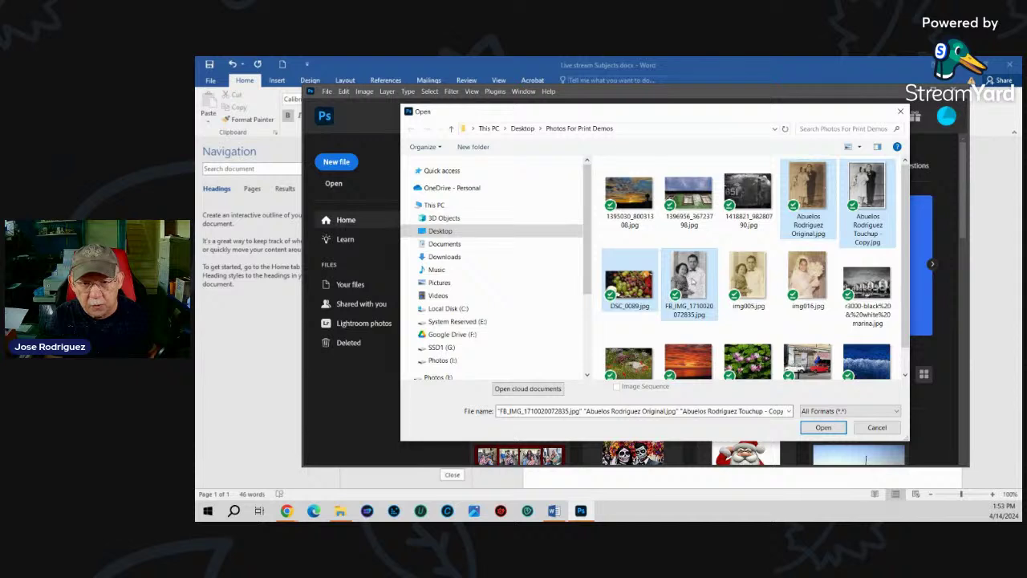
ctrl+click(693, 277)
click(634, 281)
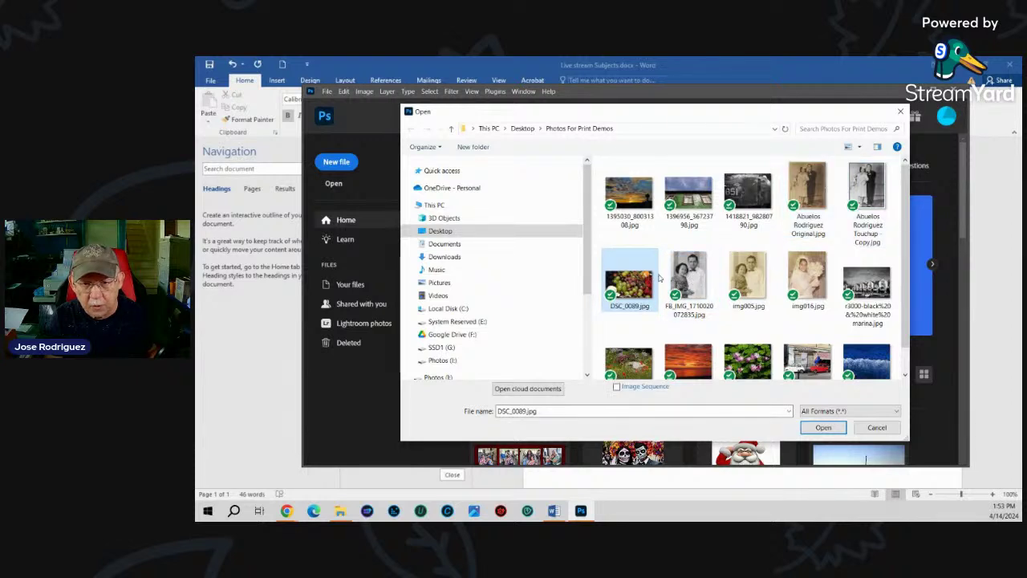
- Open the original and touched-up grandparents' portraits together with FB_IMG_1710020072835.jpg and img005.jpg, and enlarge the program window
click(812, 185)
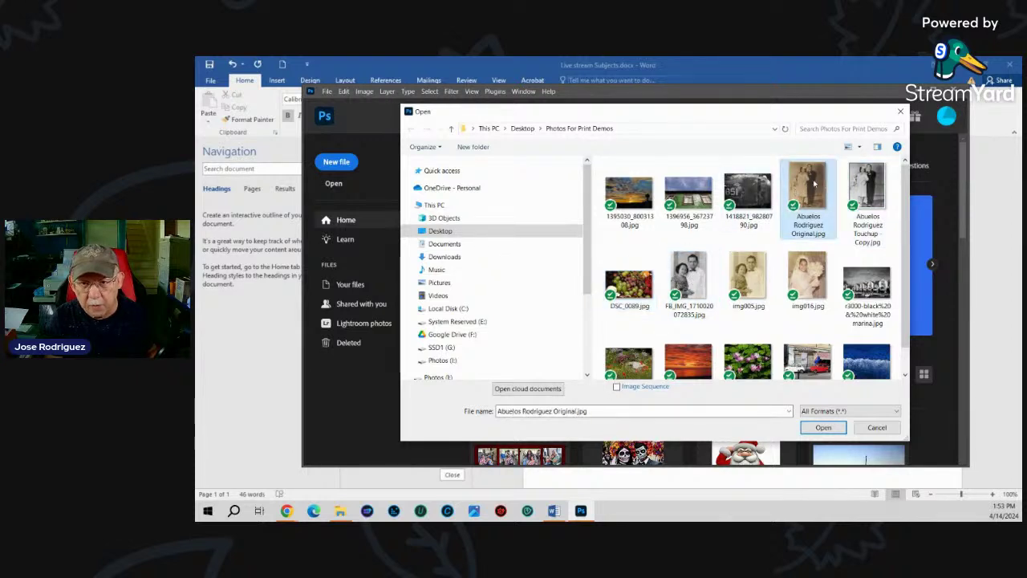
ctrl+click(865, 192)
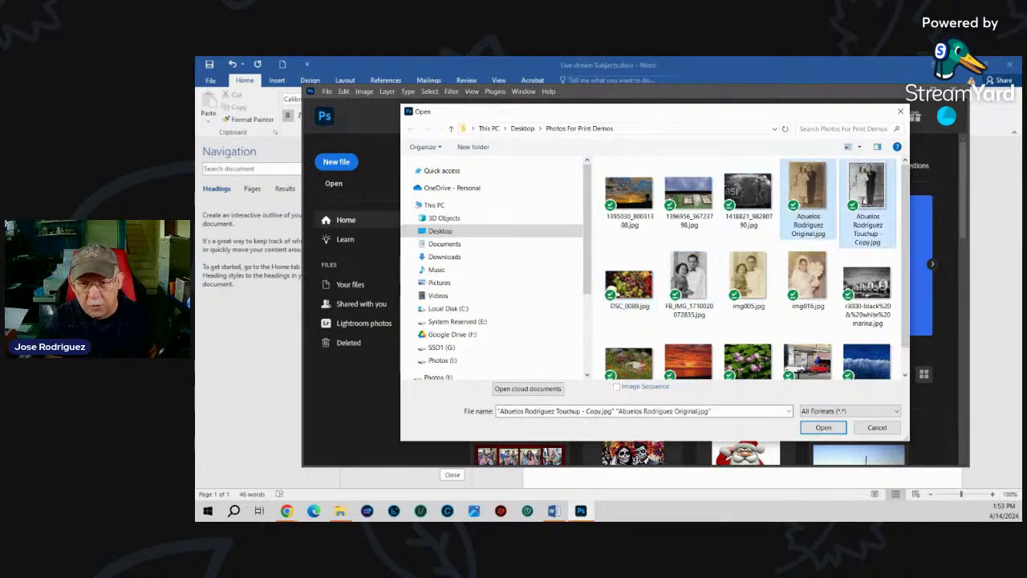
ctrl+click(693, 281)
ctrl+click(751, 280)
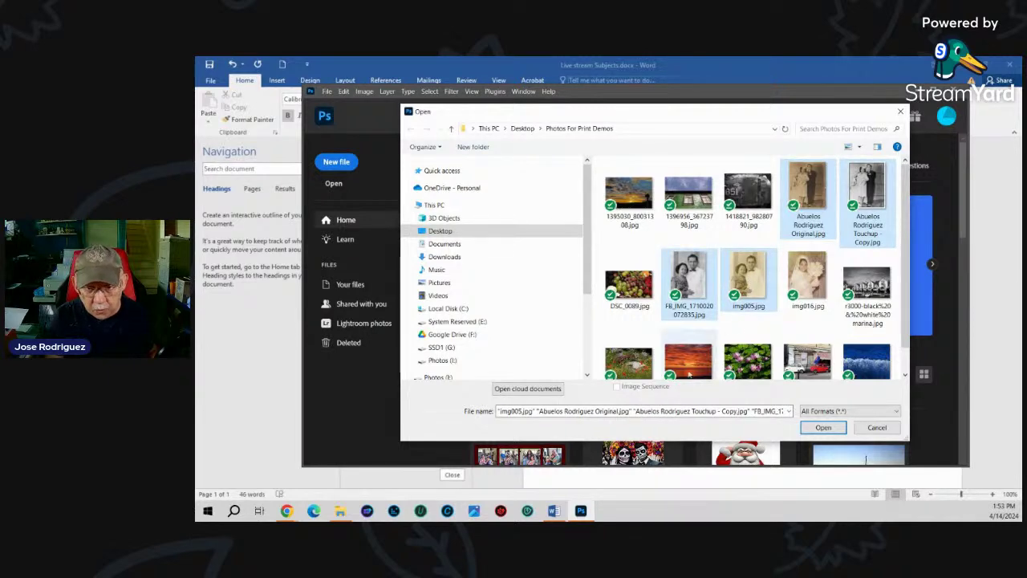
key(Return)
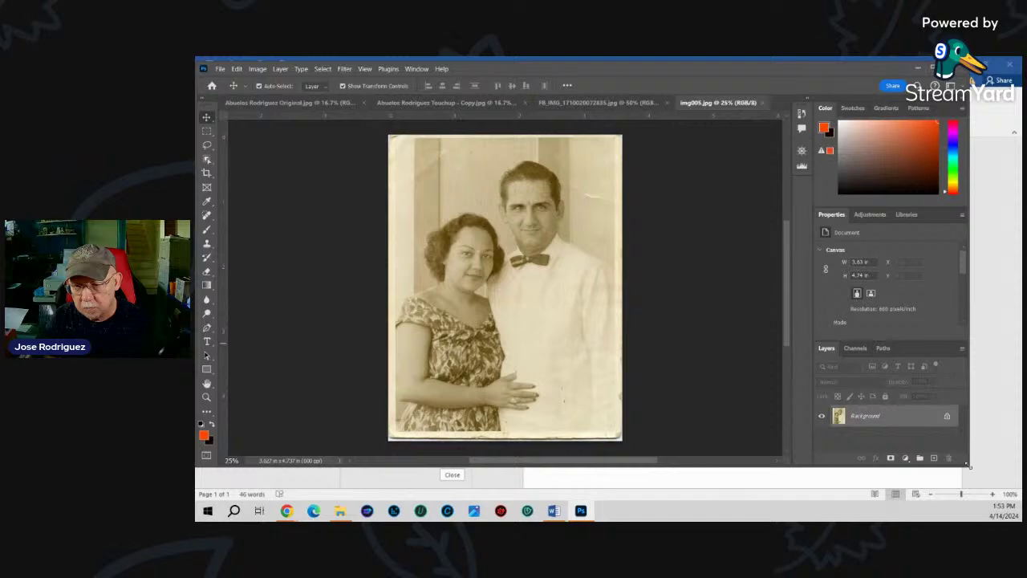
drag(968, 464, 1020, 507)
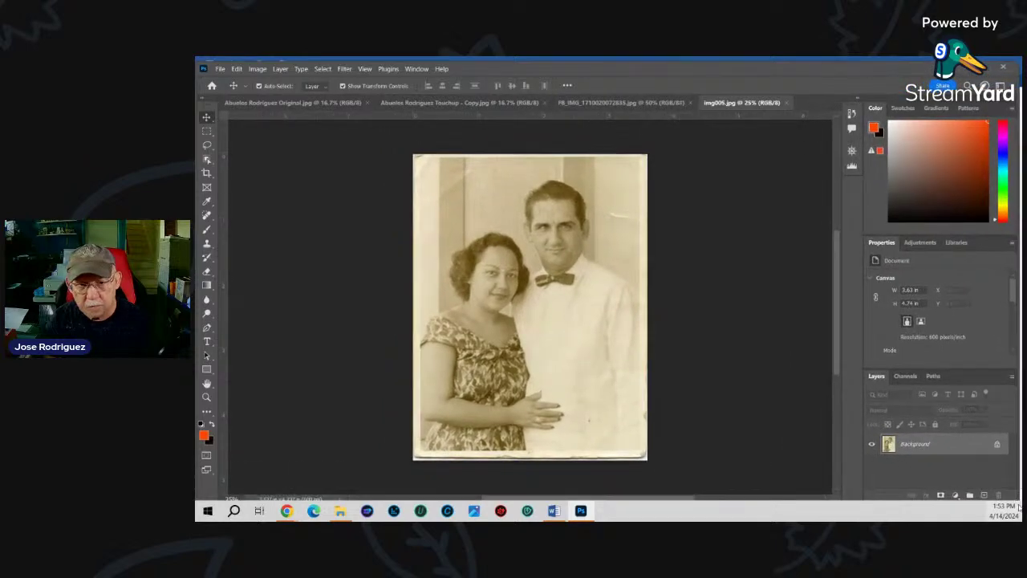
- Examine the man's forehead, face and the background beside him in img005.jpg for ink marks, scratches and creases
scroll(540, 298, up, 5)
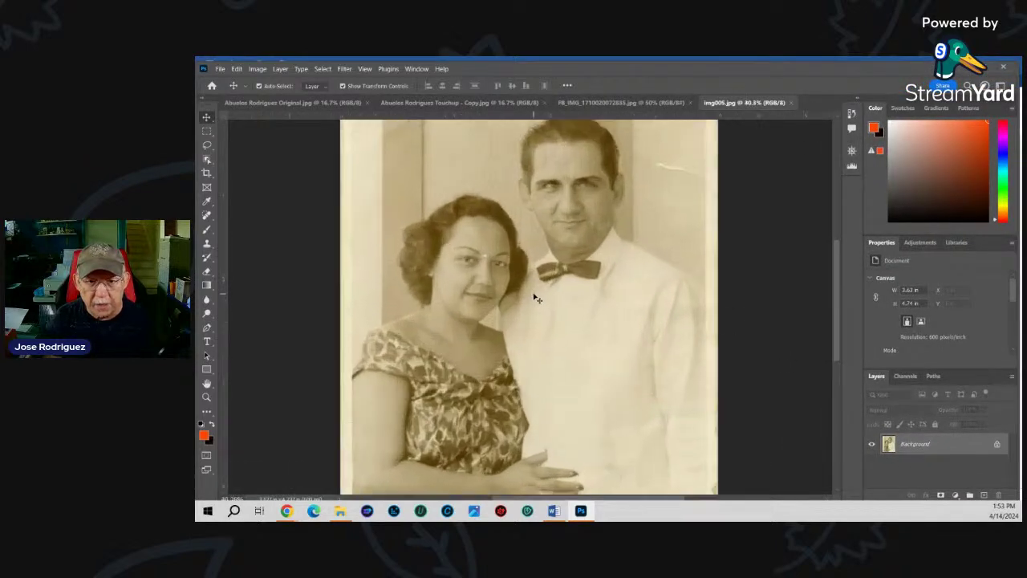
scroll(499, 240, up, 5)
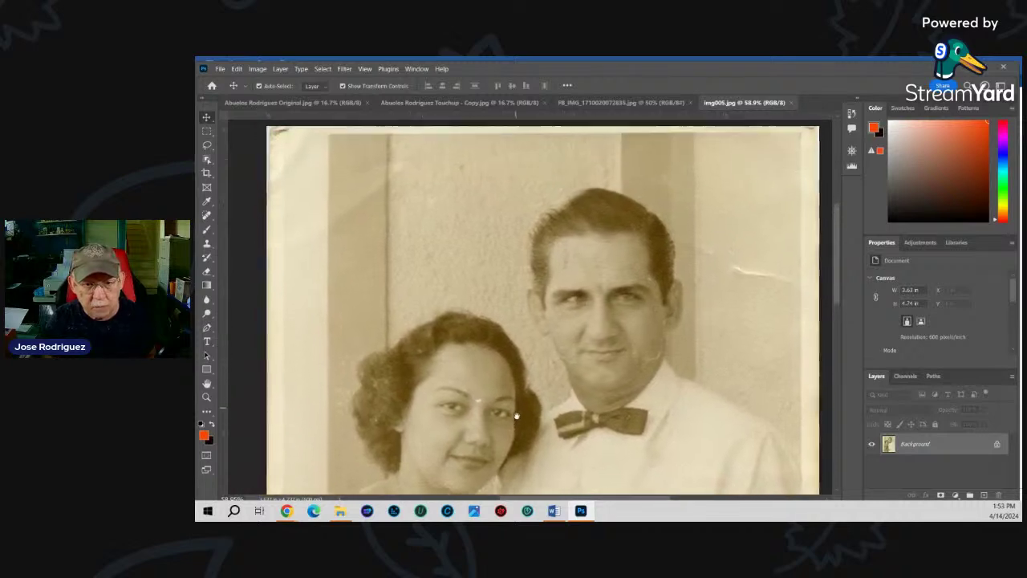
scroll(554, 293, up, 10)
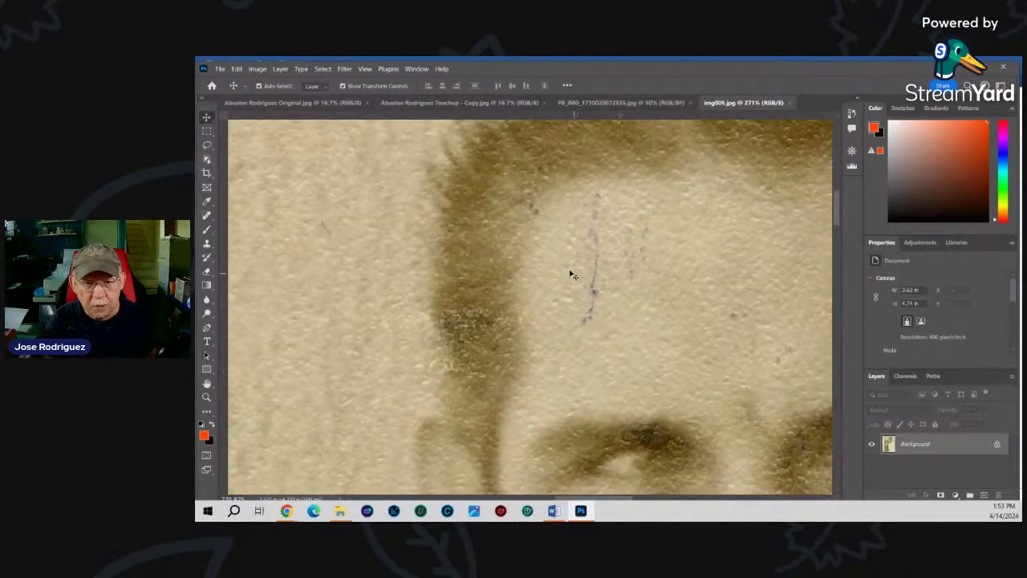
scroll(572, 274, down, 2)
scroll(480, 248, down, 1)
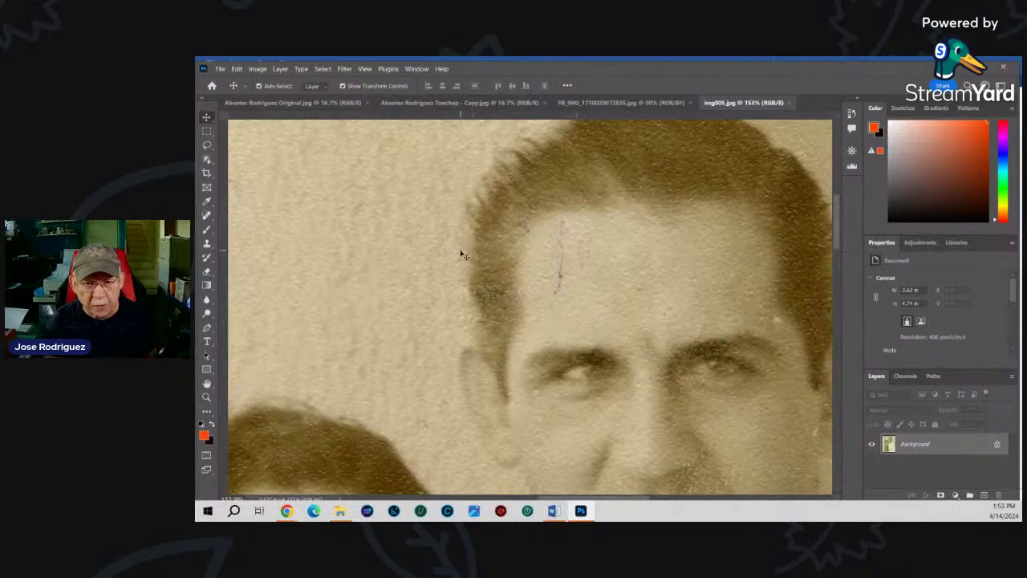
scroll(463, 255, down, 3)
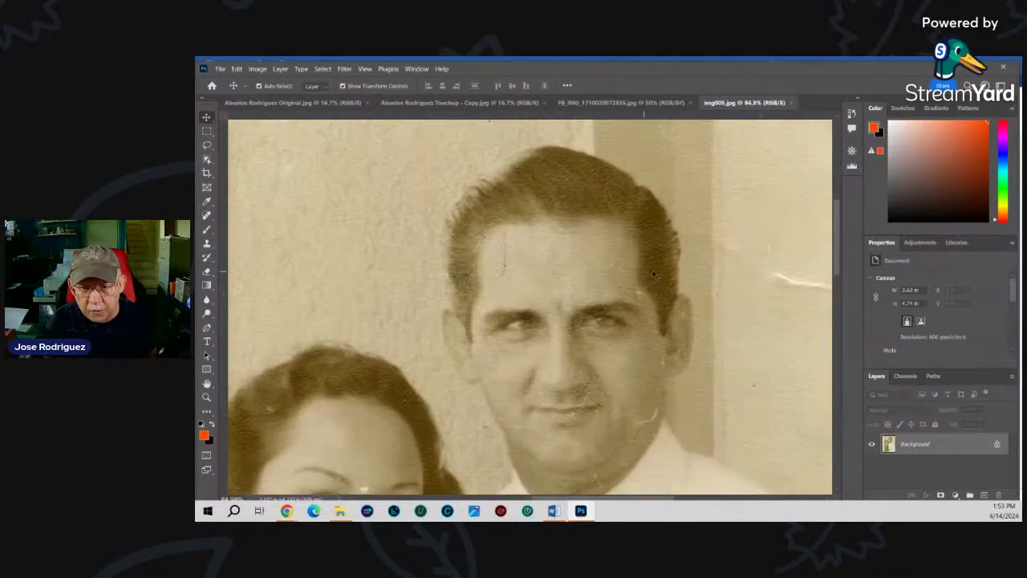
scroll(684, 276, right, 3)
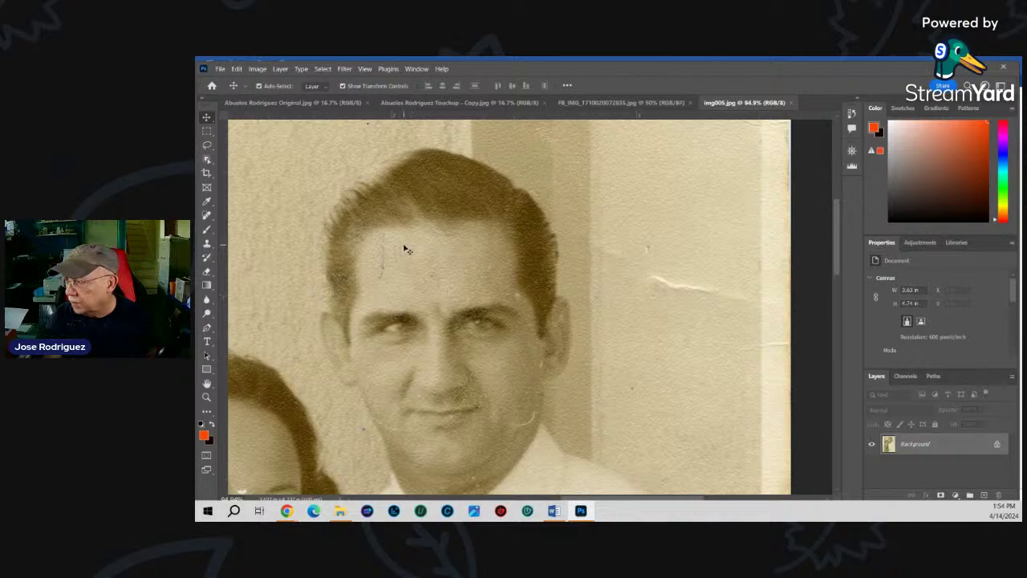
scroll(405, 250, down, 5)
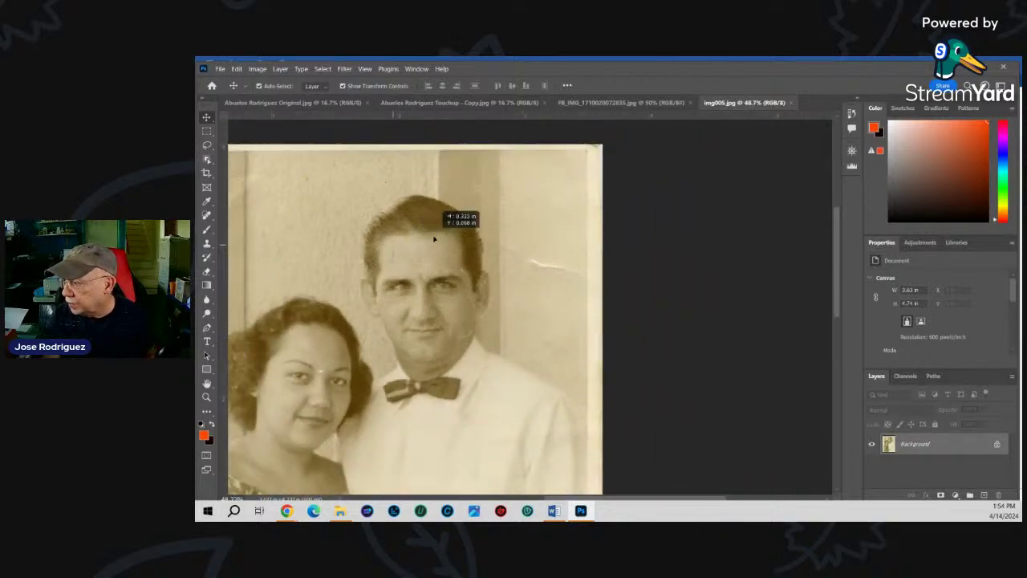
drag(434, 238, 397, 256)
click(587, 263)
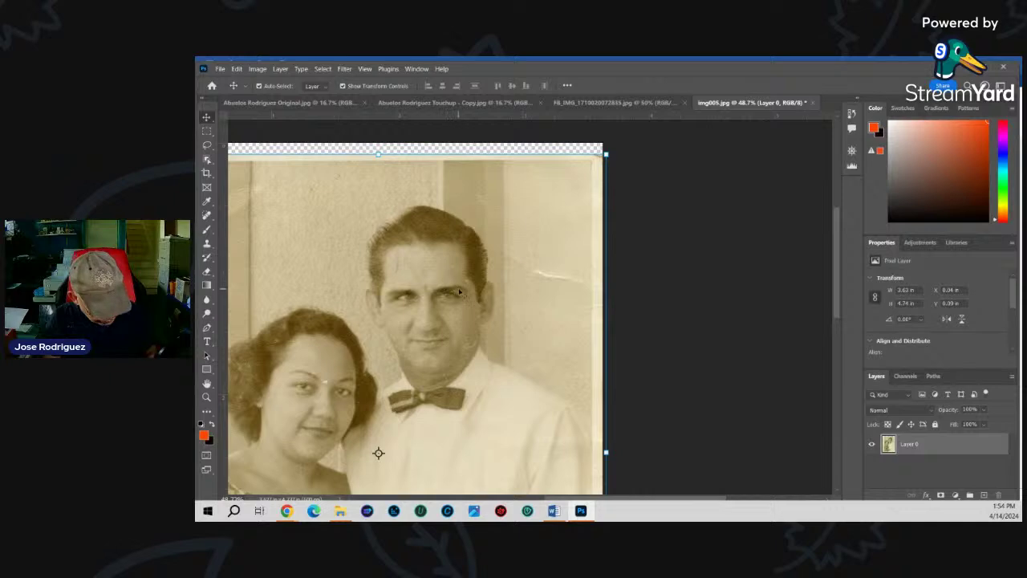
key(ctrl+z)
key(ctrl+z)
- Examine the damage between the woman's eyebrows up close and compare it with the whole photo
drag(446, 285, 592, 268)
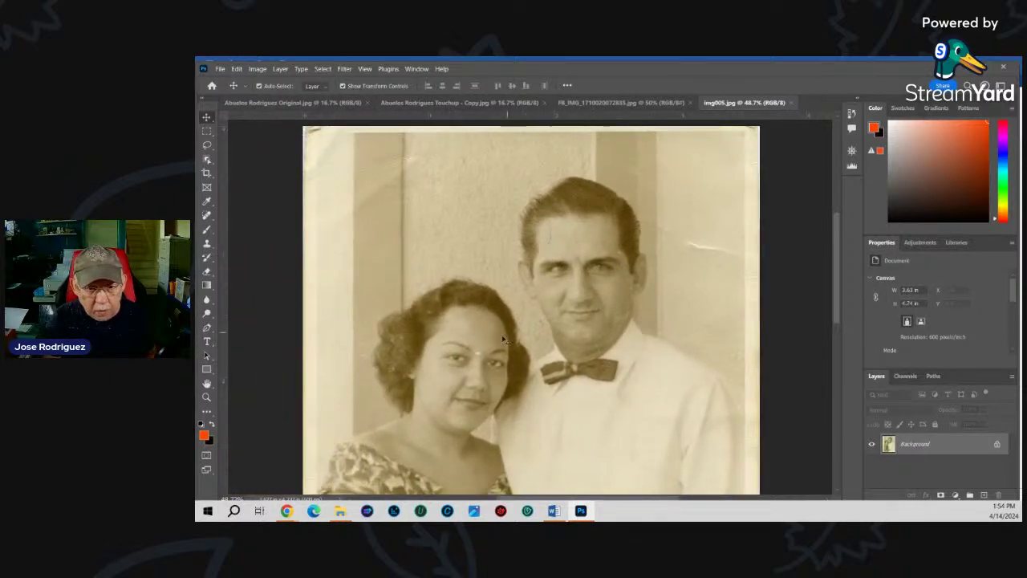
scroll(476, 365, up, 5)
scroll(476, 365, up, 3)
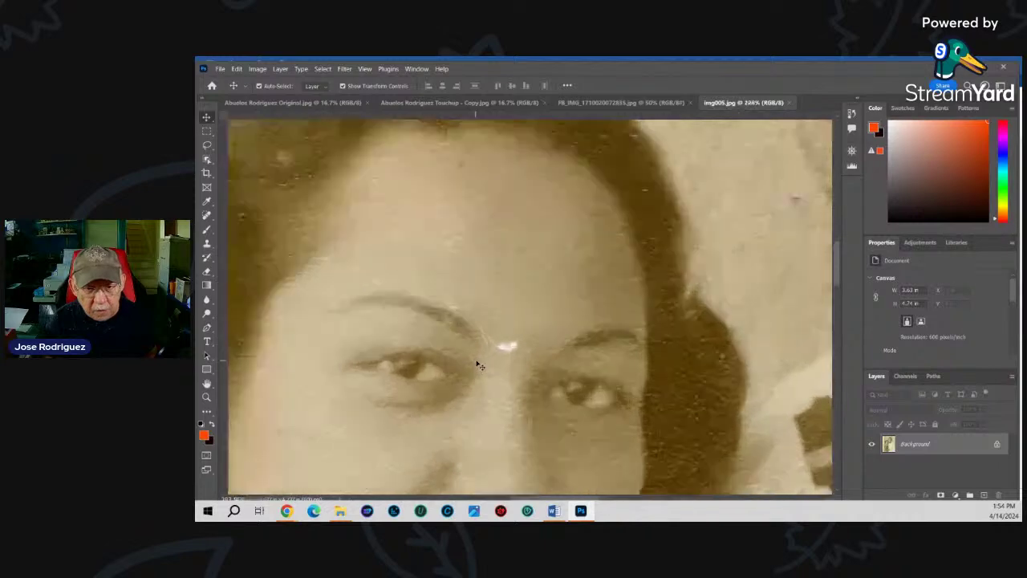
scroll(502, 332, down, 5)
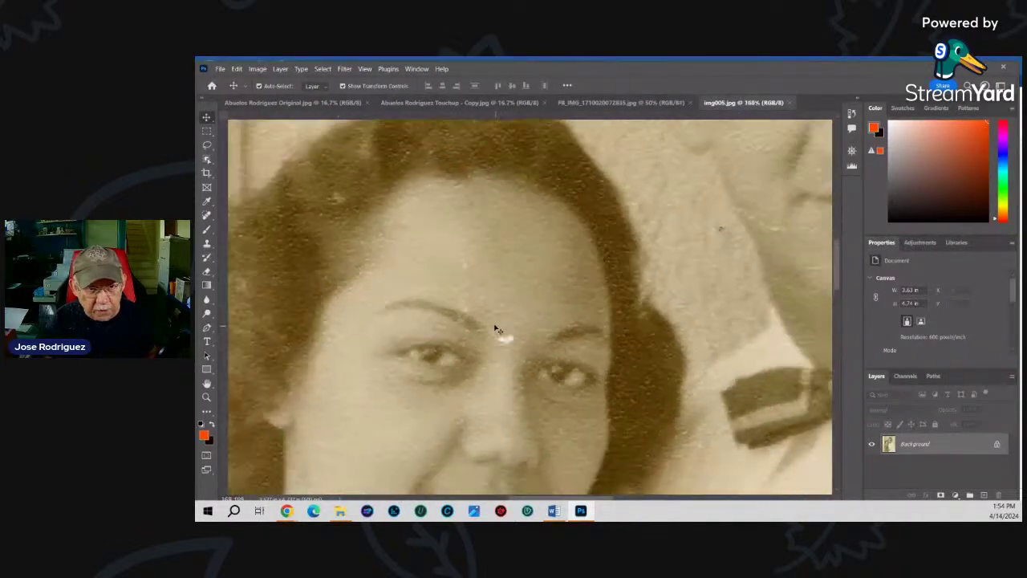
scroll(481, 319, down, 2)
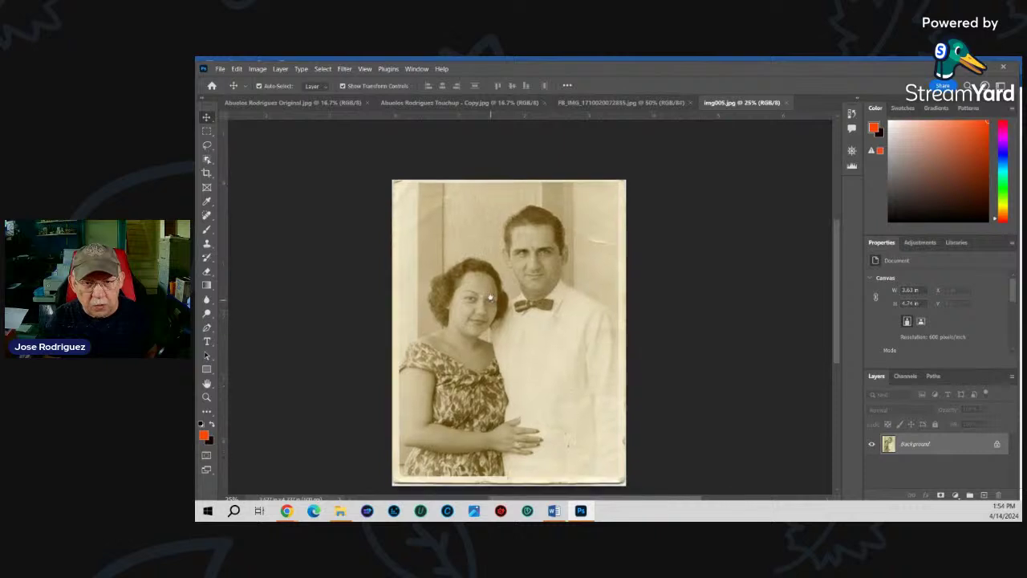
scroll(584, 392, down, 1)
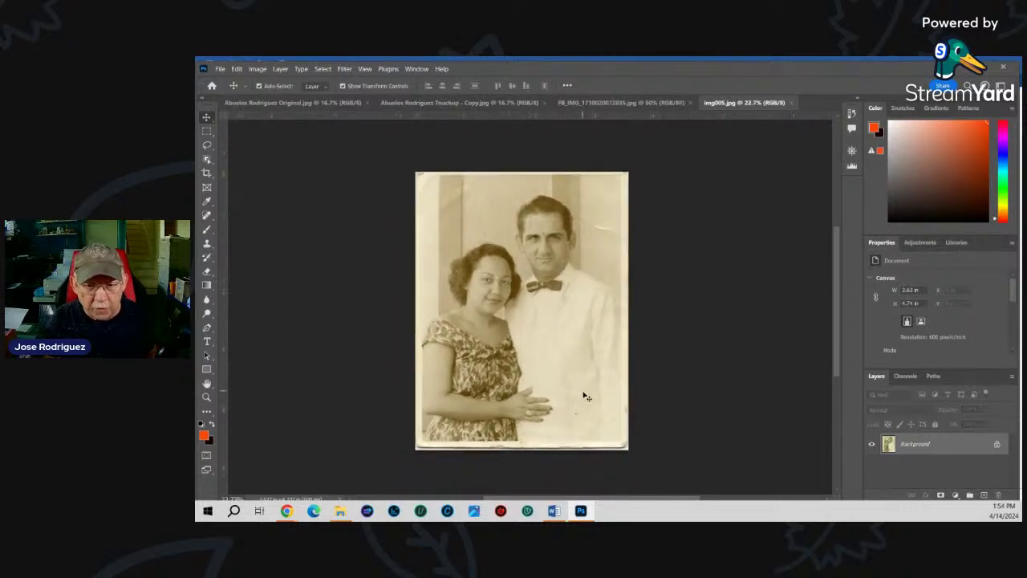
- Inspect the ink spots on the shirt and the worn lower right corner of the sepia photo, and close img005.jpg
scroll(609, 450, up, 8)
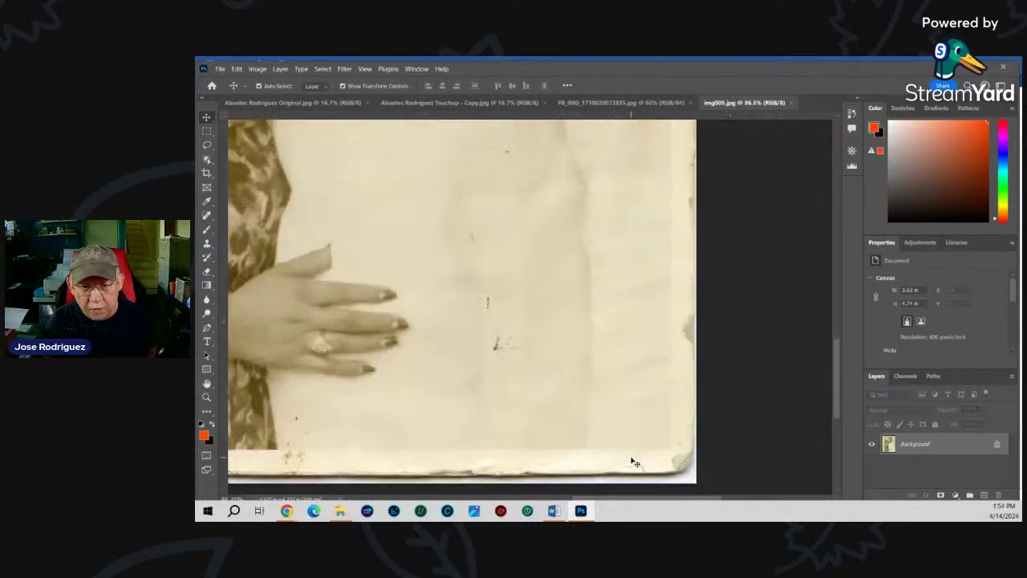
scroll(652, 465, up, 2)
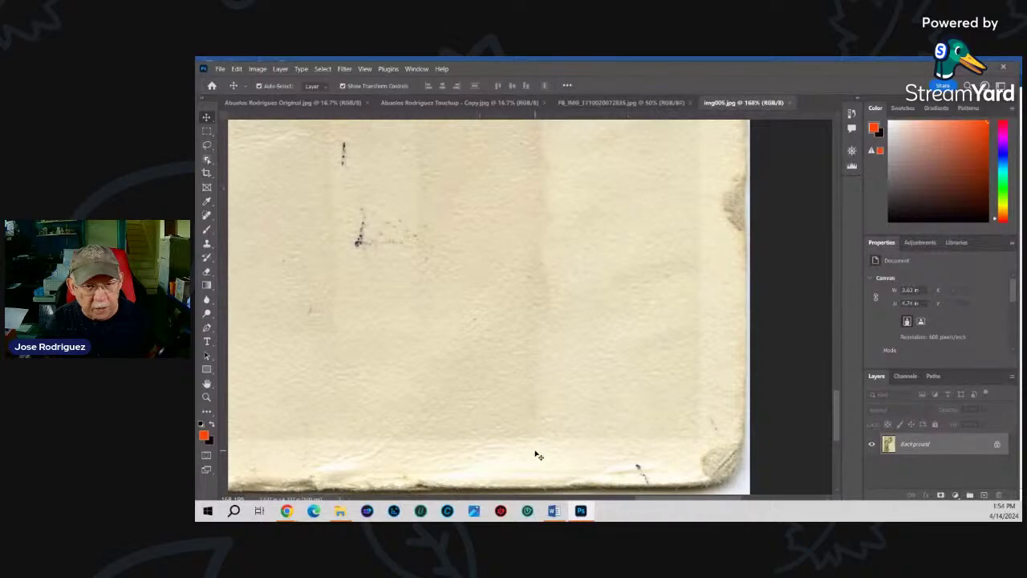
scroll(522, 434, down, 2)
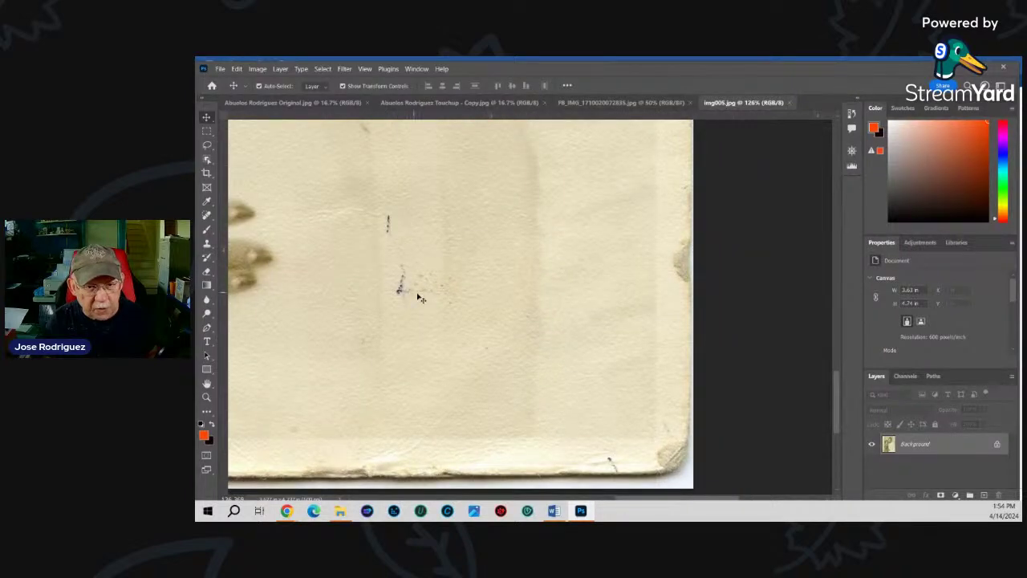
scroll(384, 263, down, 3)
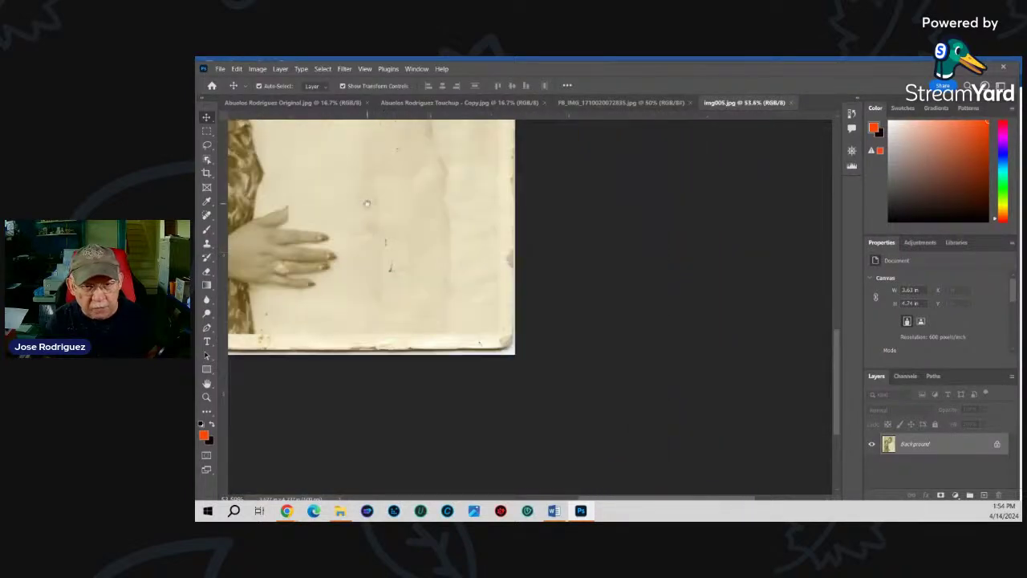
drag(367, 203, 598, 346)
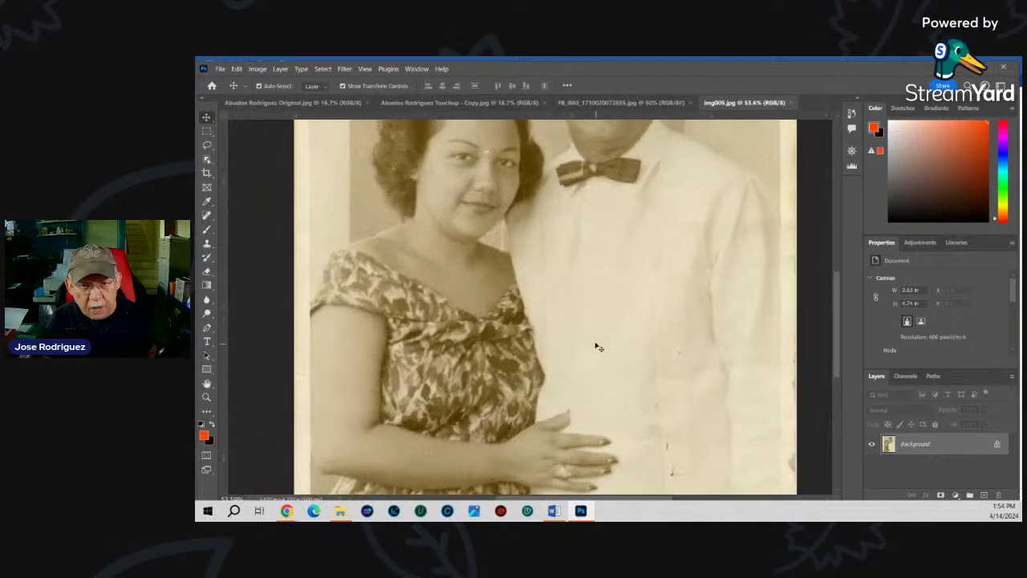
scroll(598, 347, down, 3)
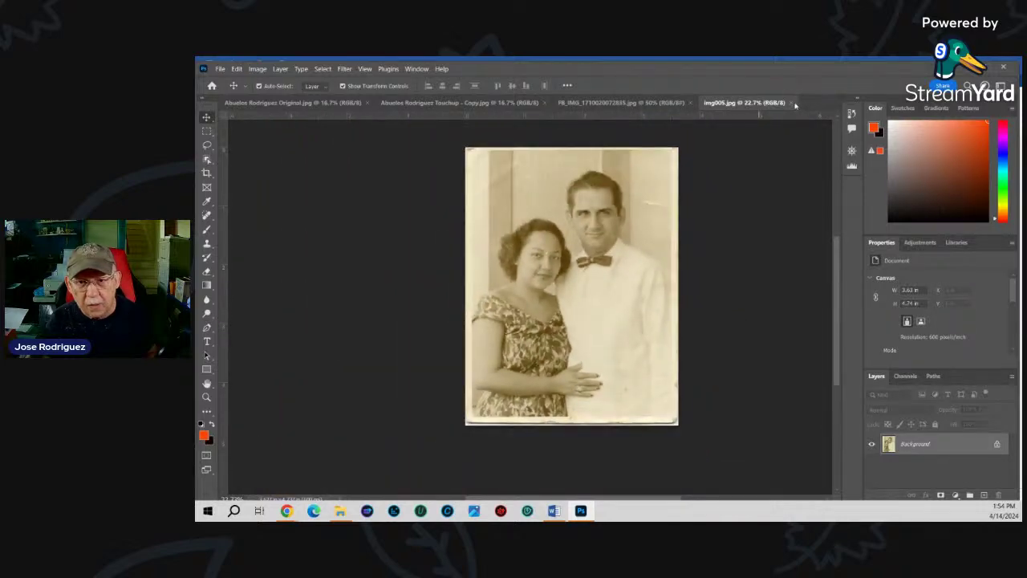
click(794, 103)
- Examine the black-and-white version of the couple's photo for surface texture and remaining scratches on the faces and background
scroll(563, 203, up, 5)
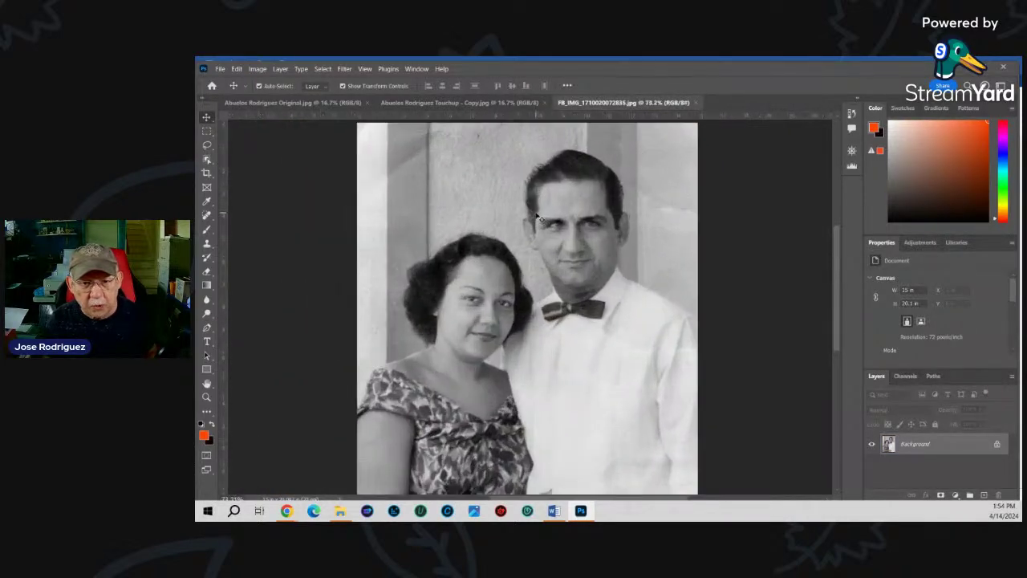
scroll(542, 235, up, 1)
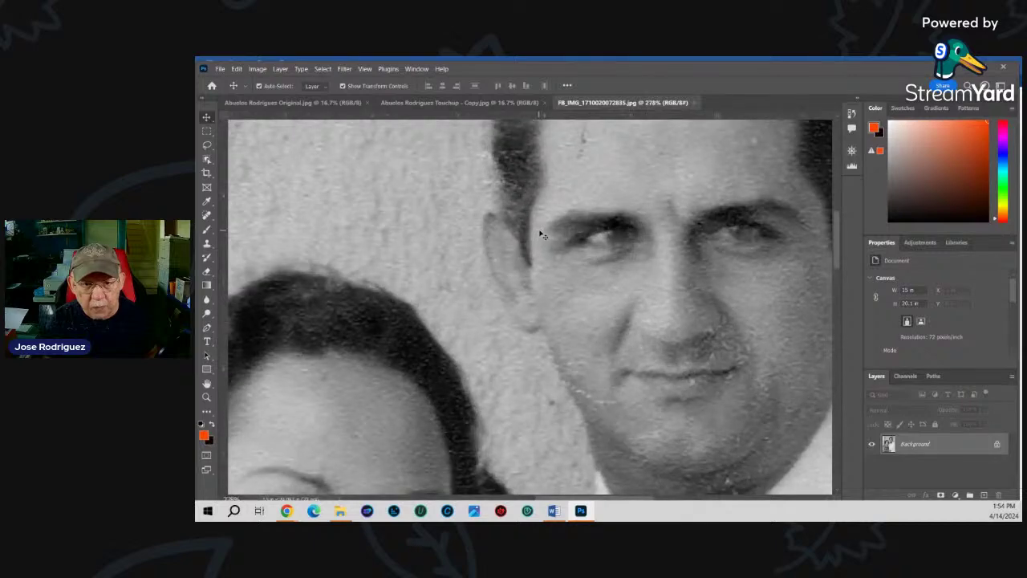
scroll(659, 350, up, 2)
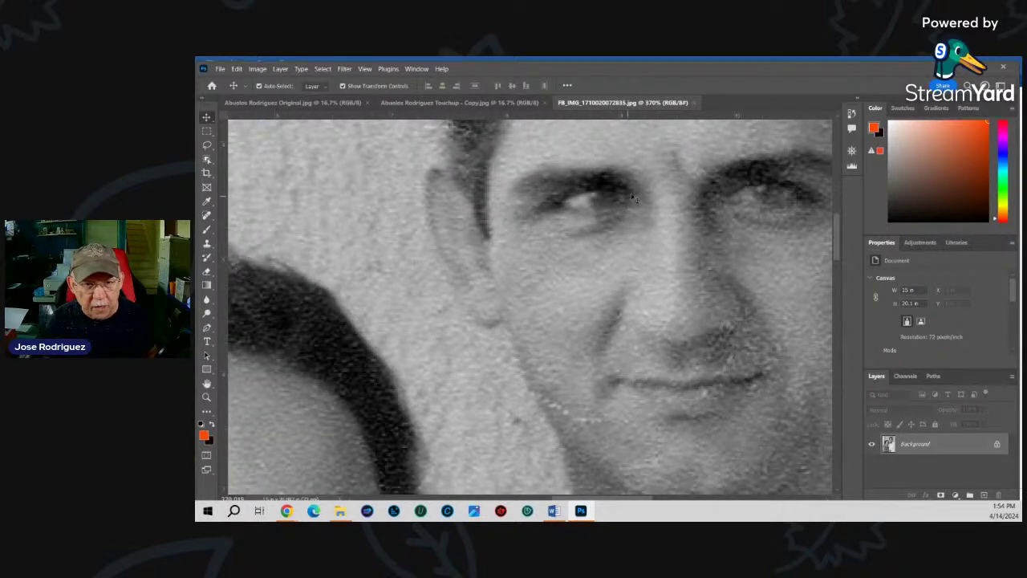
scroll(620, 253, down, 4)
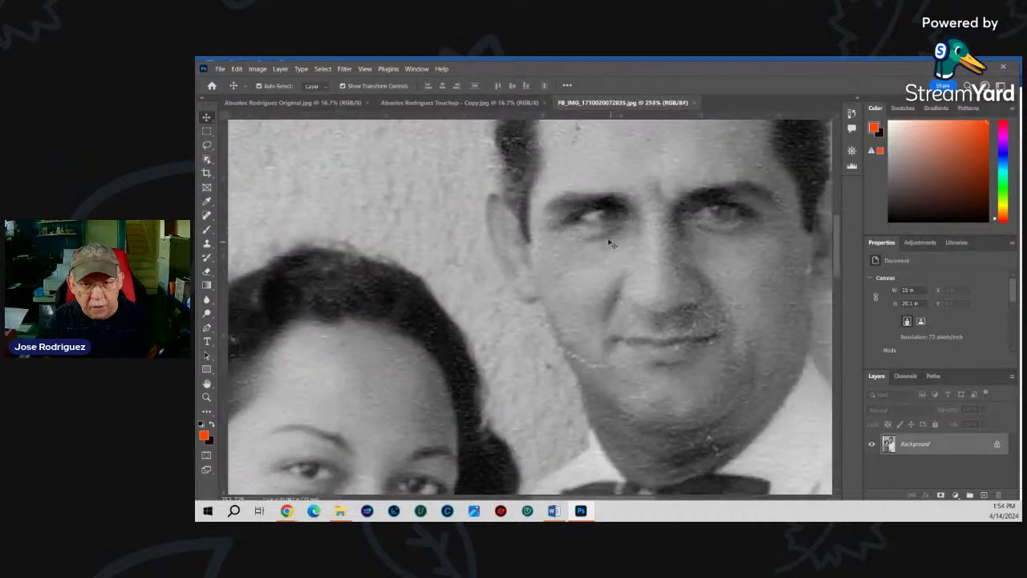
scroll(550, 305, up, 2)
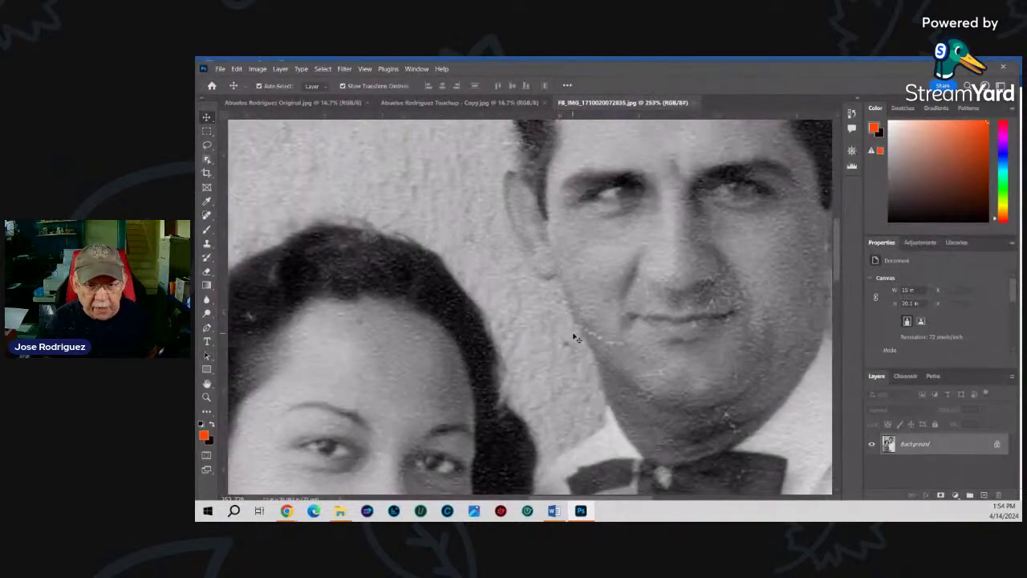
scroll(574, 337, up, 2)
scroll(574, 256, down, 8)
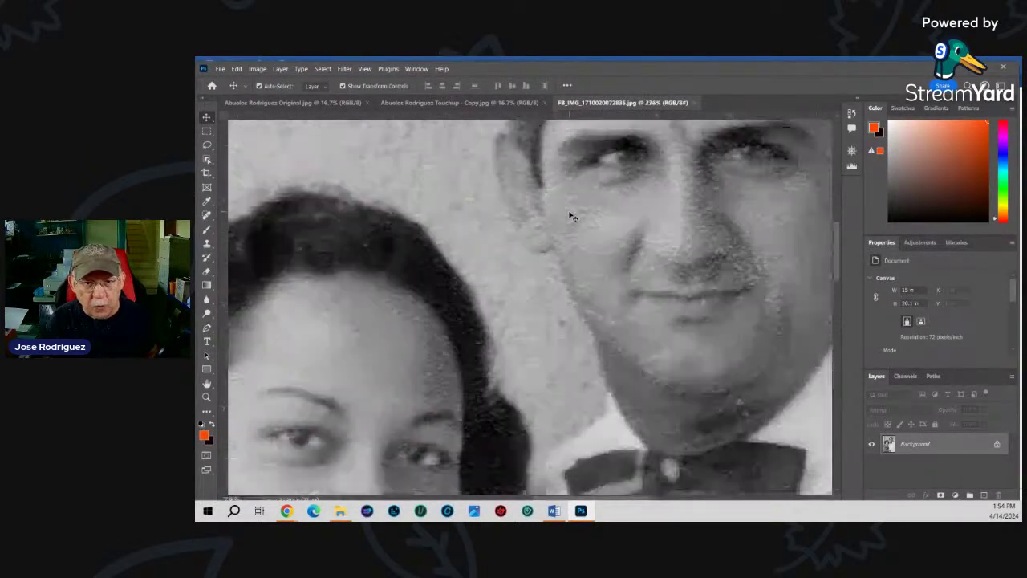
scroll(566, 223, down, 4)
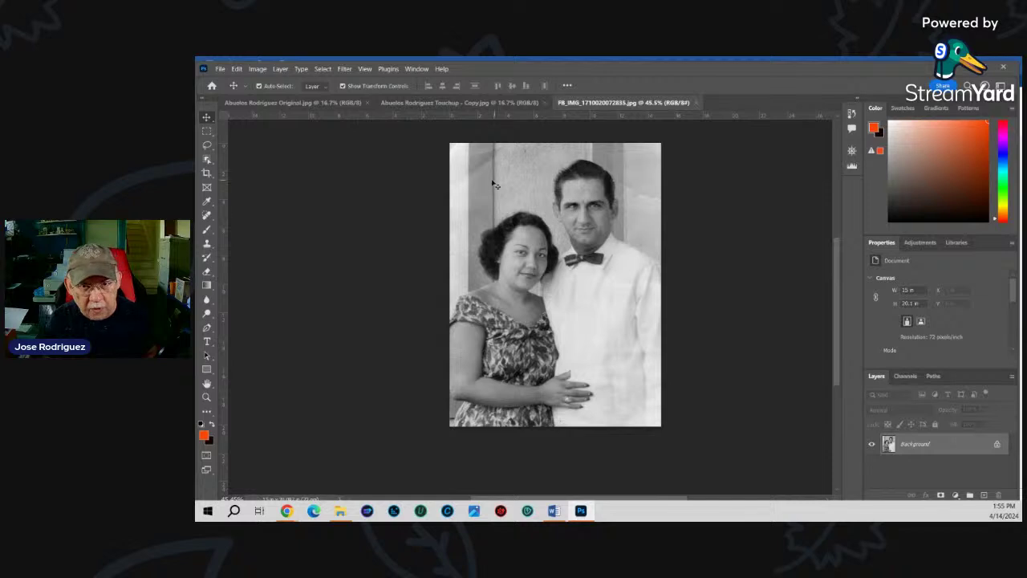
scroll(484, 186, up, 4)
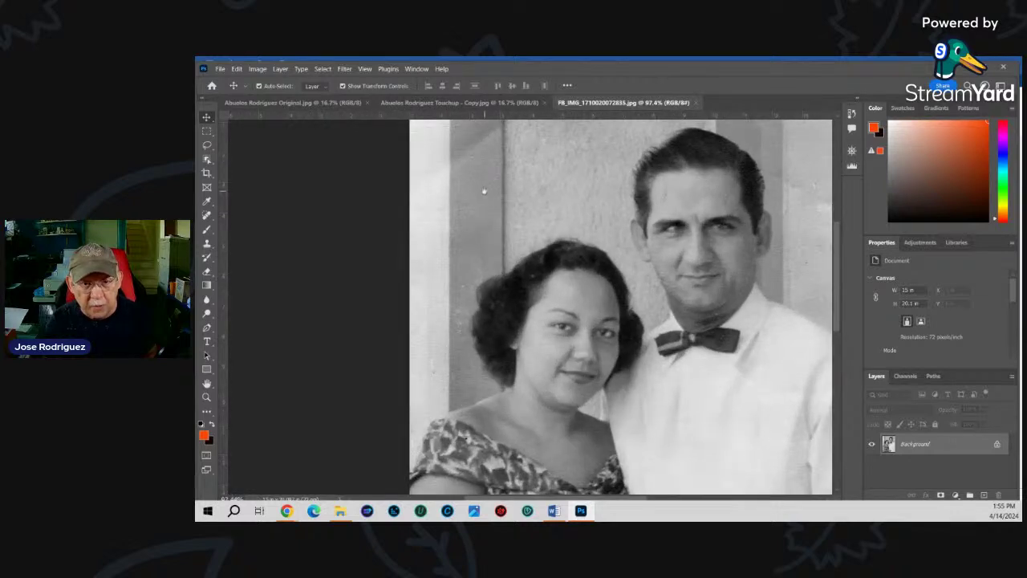
- Select the Spot Healing Brush and enlarge its brush to suit the diagonal crease in the photo's upper left area
scroll(484, 191, up, 3)
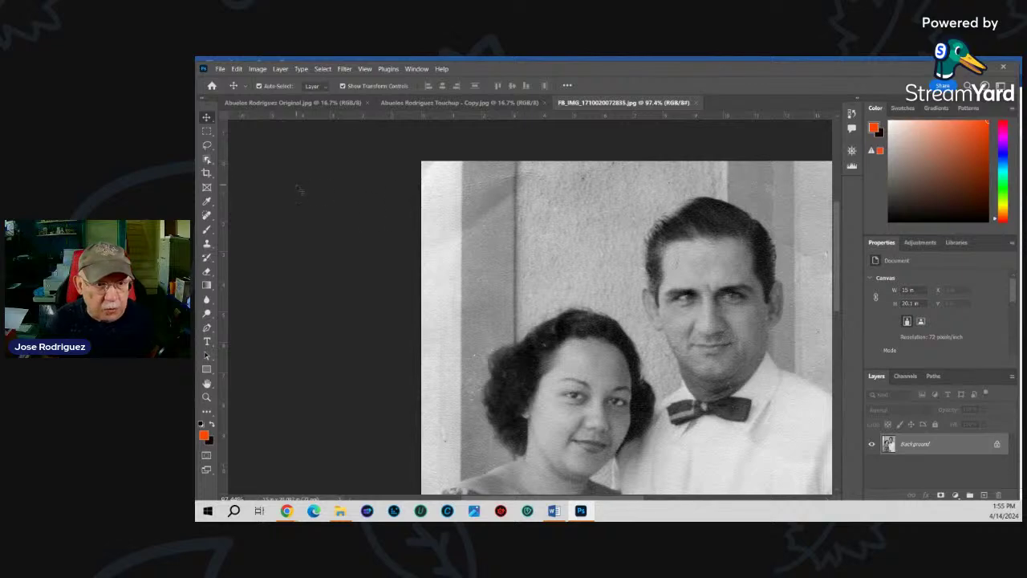
right_click(208, 216)
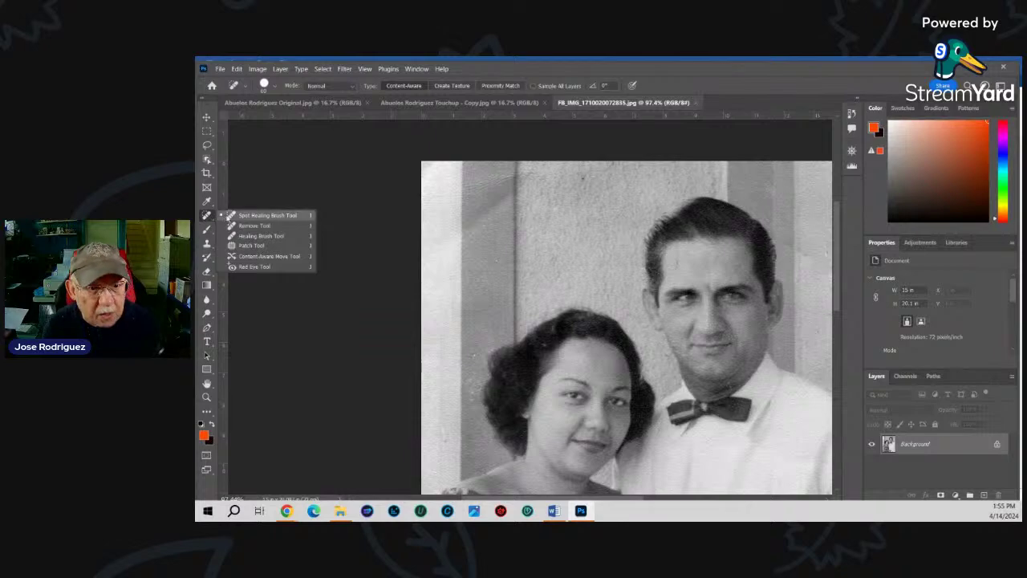
click(237, 215)
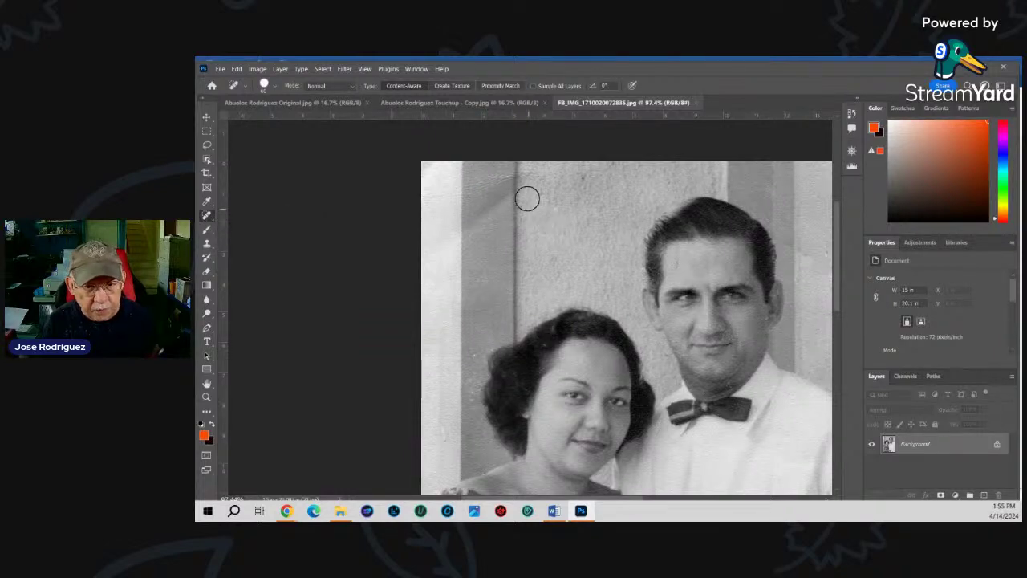
scroll(489, 176, up, 4)
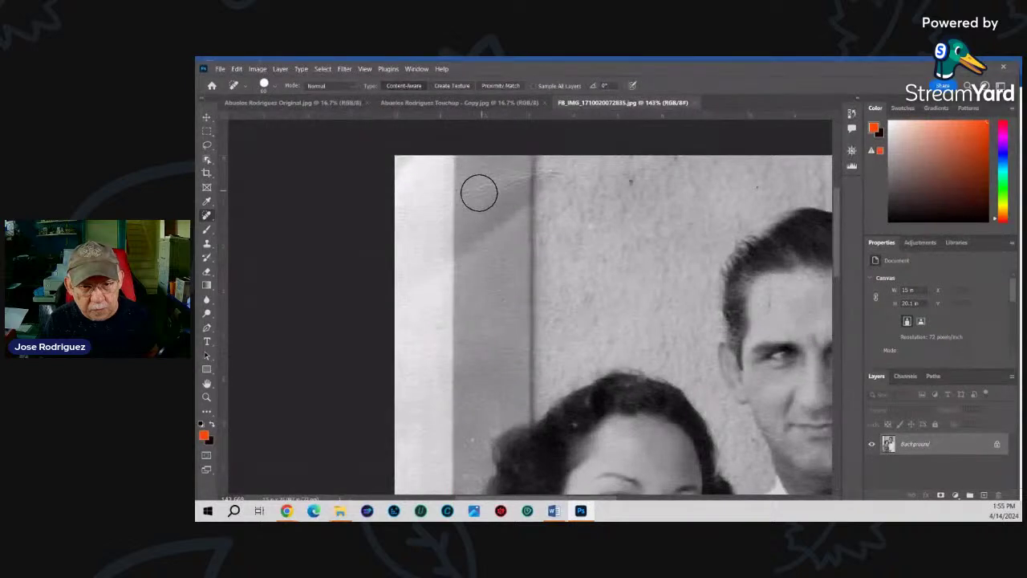
scroll(476, 193, up, 1)
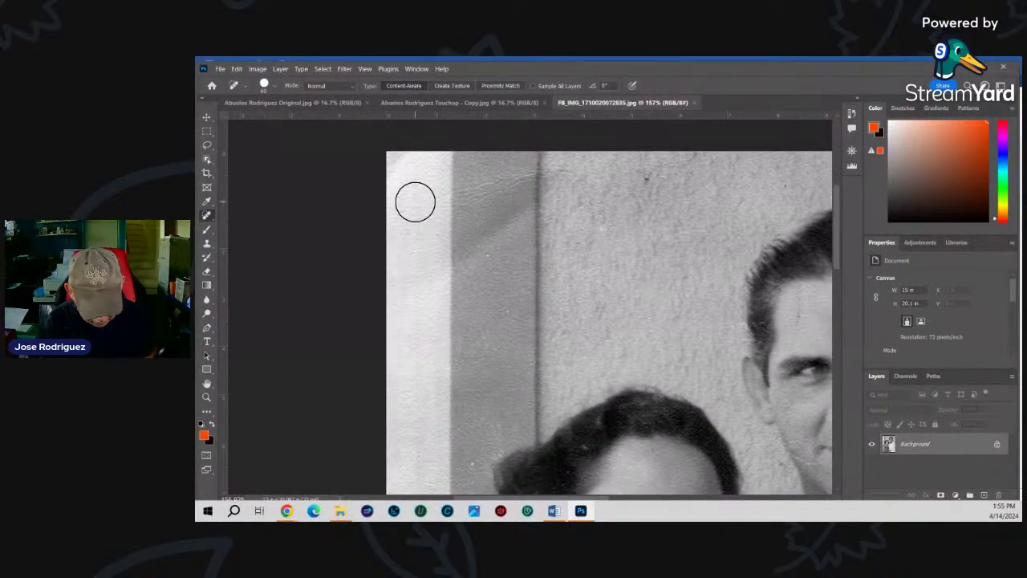
key(bracketright)
key(bracketright)
key(bracketright)
key(bracketright)
key(bracketright)
key(bracketright)
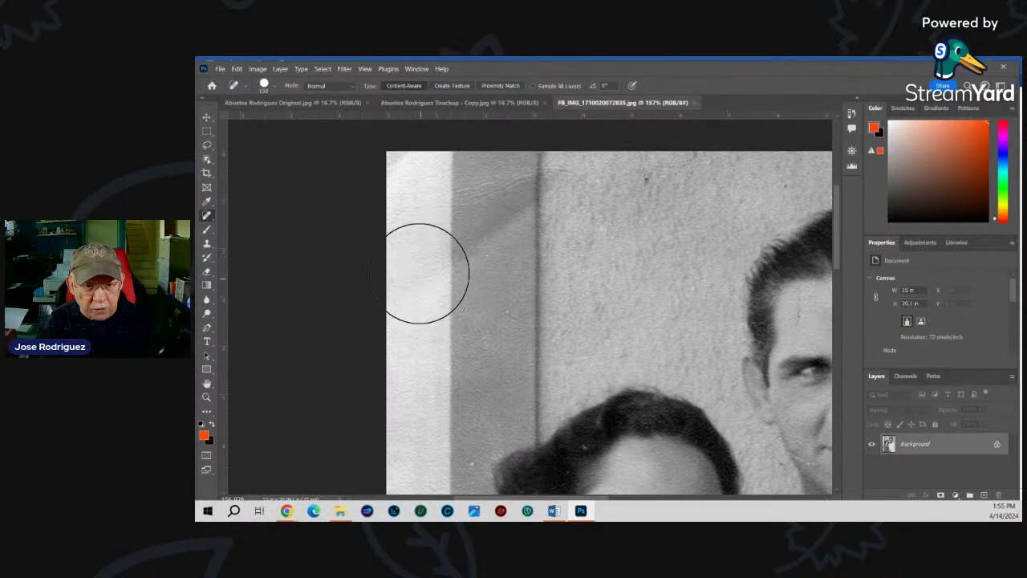
- Try to heal the diagonal crease across the gray and white wall strips with a large, hard healing brush
mouse_move(477, 223)
mouse_down()
mouse_move(492, 217)
mouse_move(501, 241)
mouse_up()
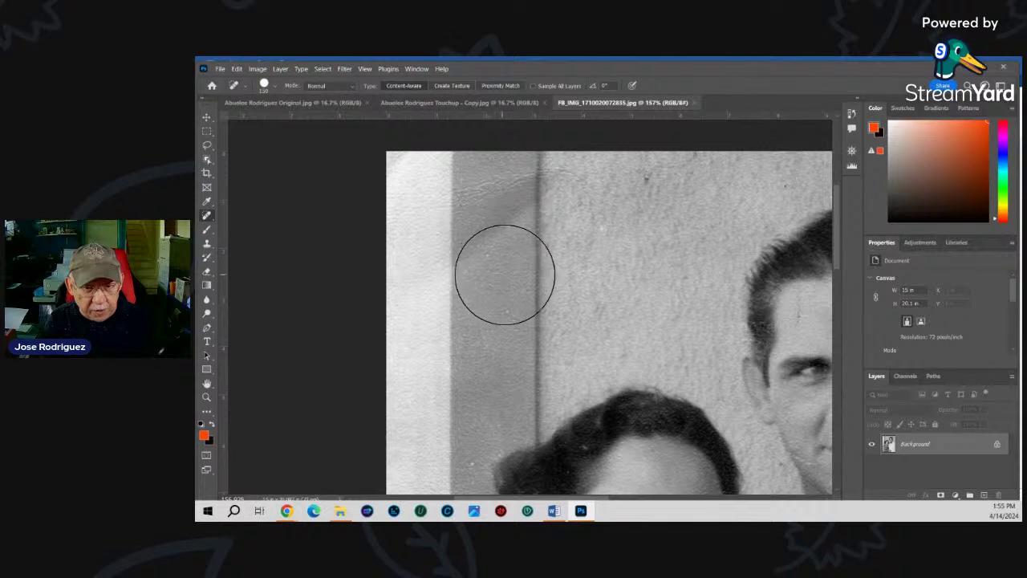
mouse_move(540, 179)
mouse_down()
mouse_move(543, 232)
mouse_move(559, 184)
mouse_move(446, 257)
mouse_move(382, 284)
mouse_up()
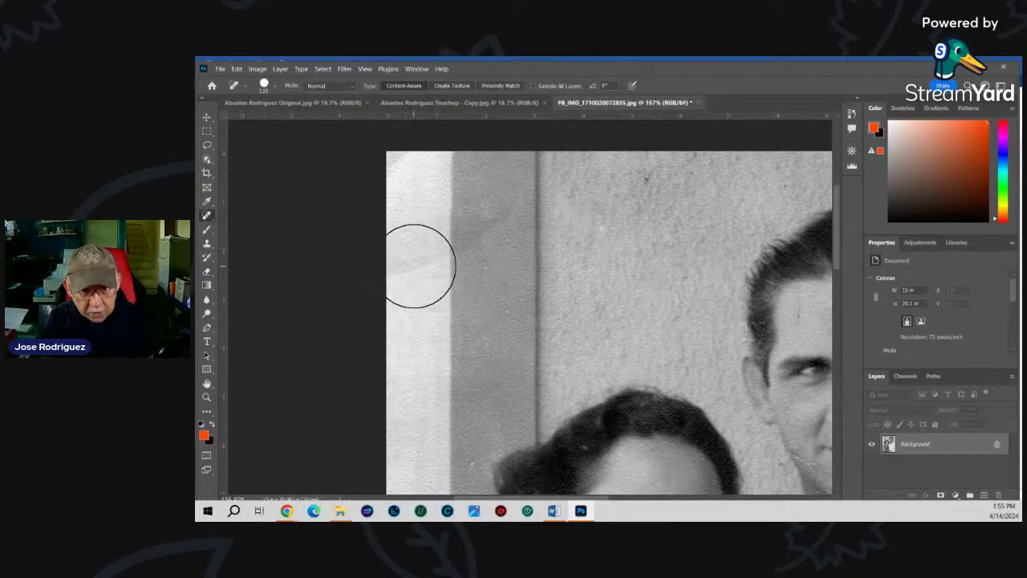
drag(481, 222, 397, 281)
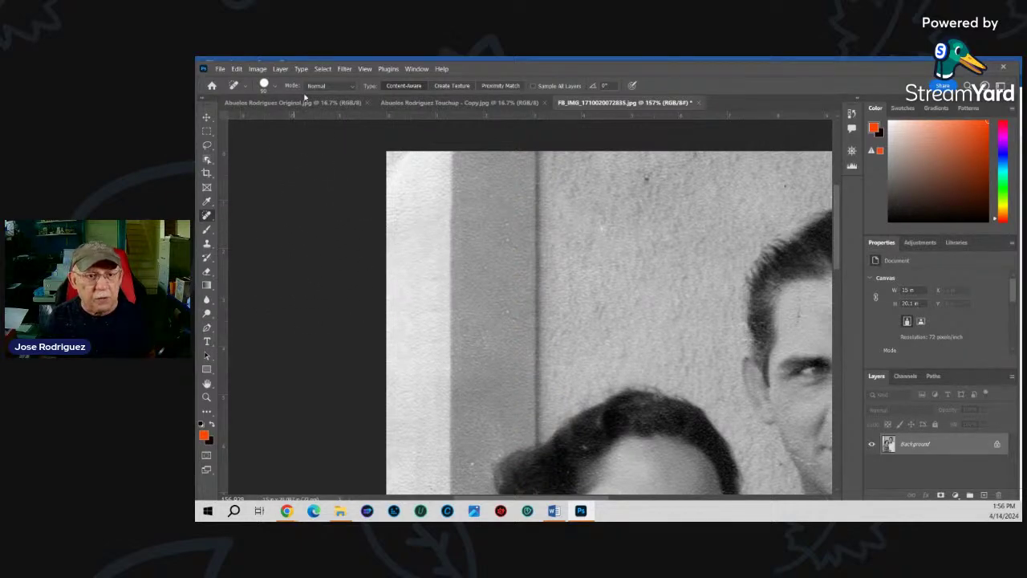
- Set the healing brush hardness to 43% and heal the diagonal crease and shadow across the gray and white wall strips
click(264, 85)
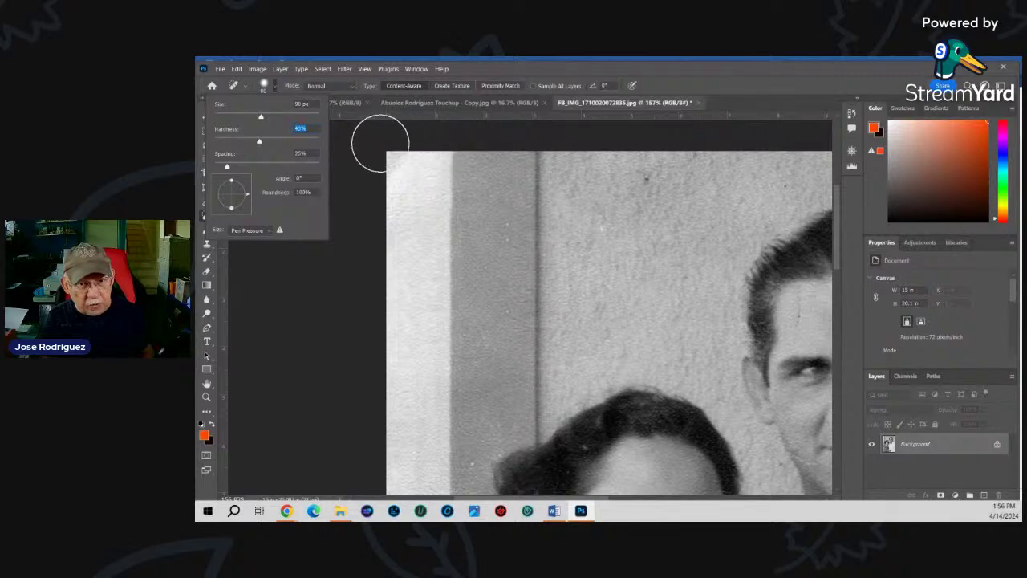
click(332, 300)
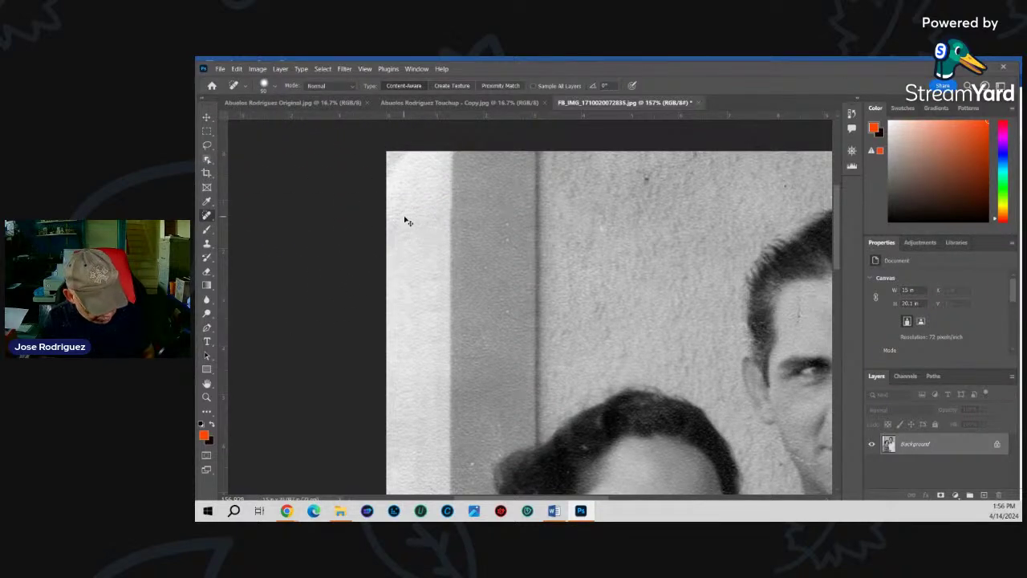
drag(417, 221, 438, 222)
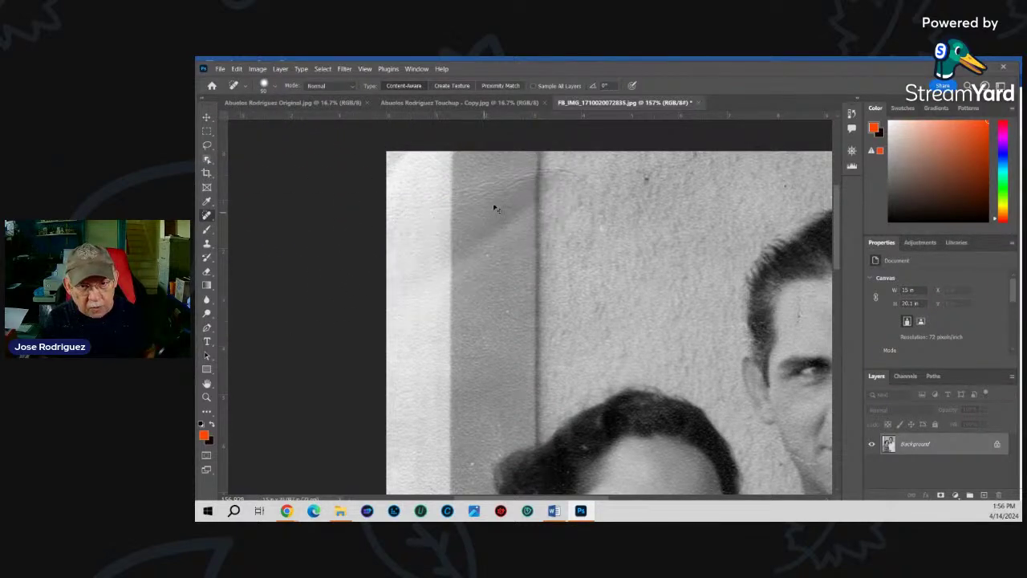
mouse_move(541, 181)
mouse_down()
mouse_move(436, 259)
mouse_move(385, 320)
mouse_up()
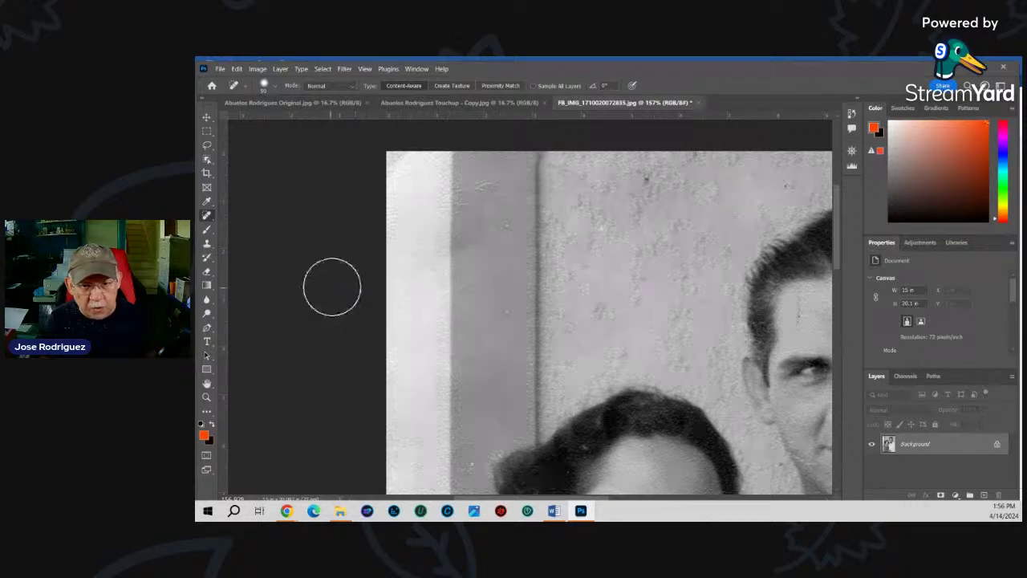
mouse_move(489, 178)
mouse_down()
mouse_move(401, 226)
mouse_move(403, 242)
mouse_up()
mouse_move(475, 220)
mouse_down()
mouse_move(391, 277)
mouse_move(394, 319)
mouse_up()
mouse_move(465, 239)
mouse_down()
mouse_move(446, 255)
mouse_move(440, 283)
mouse_up()
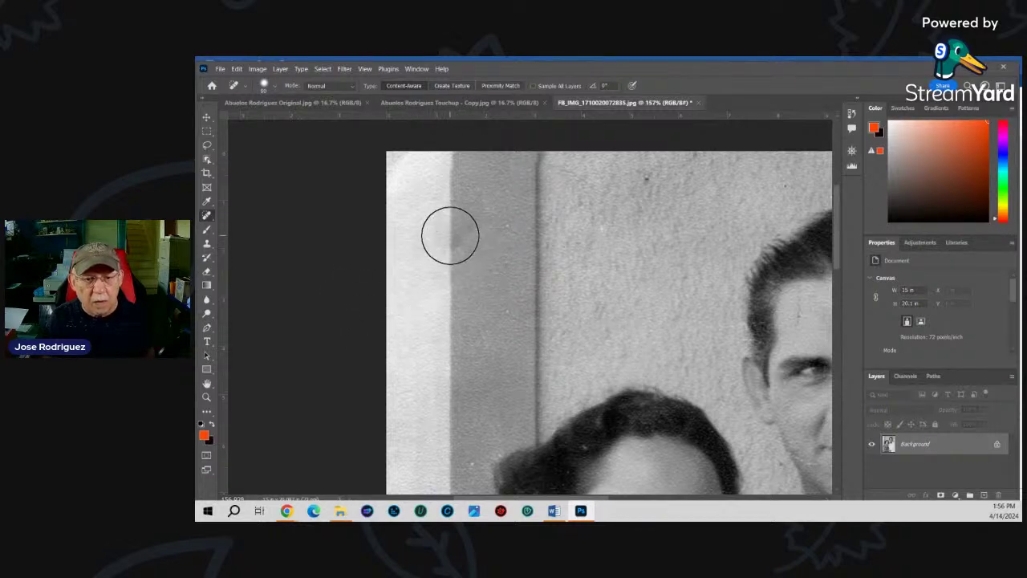
- Heal the leftover dark smudge along the boundary between the white and gray wall strips with short strokes
drag(450, 235, 461, 241)
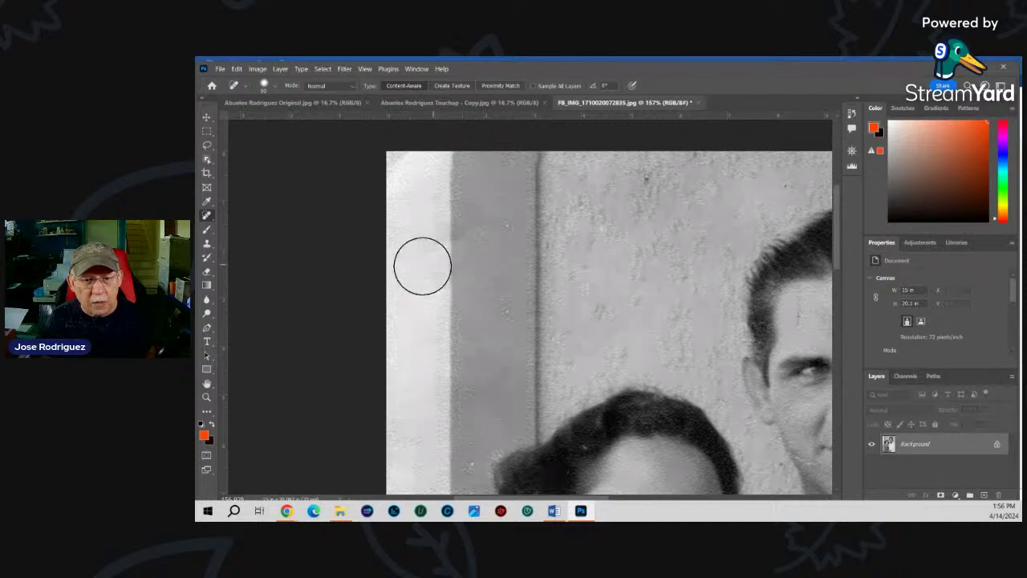
drag(451, 245, 451, 261)
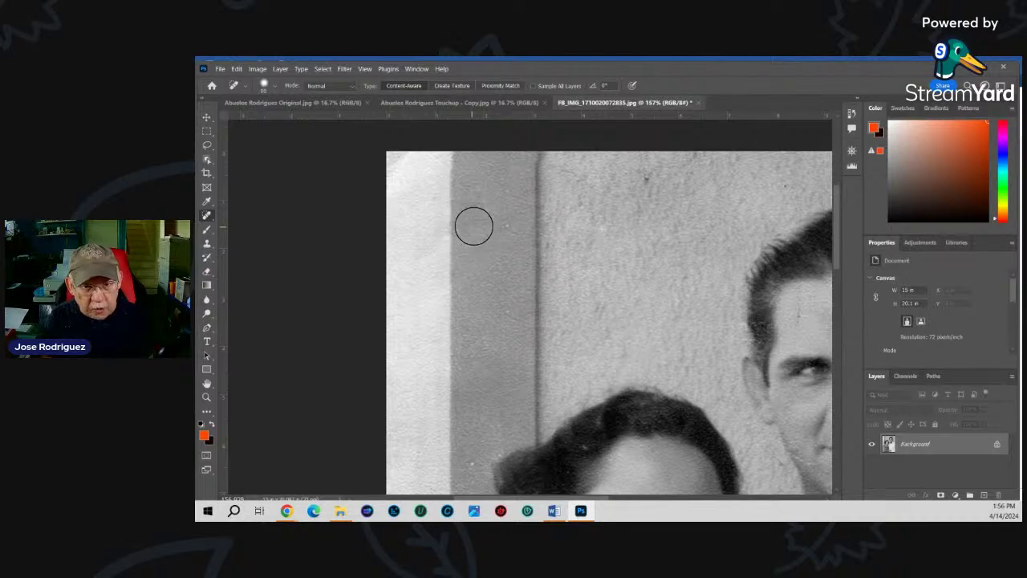
drag(472, 225, 421, 262)
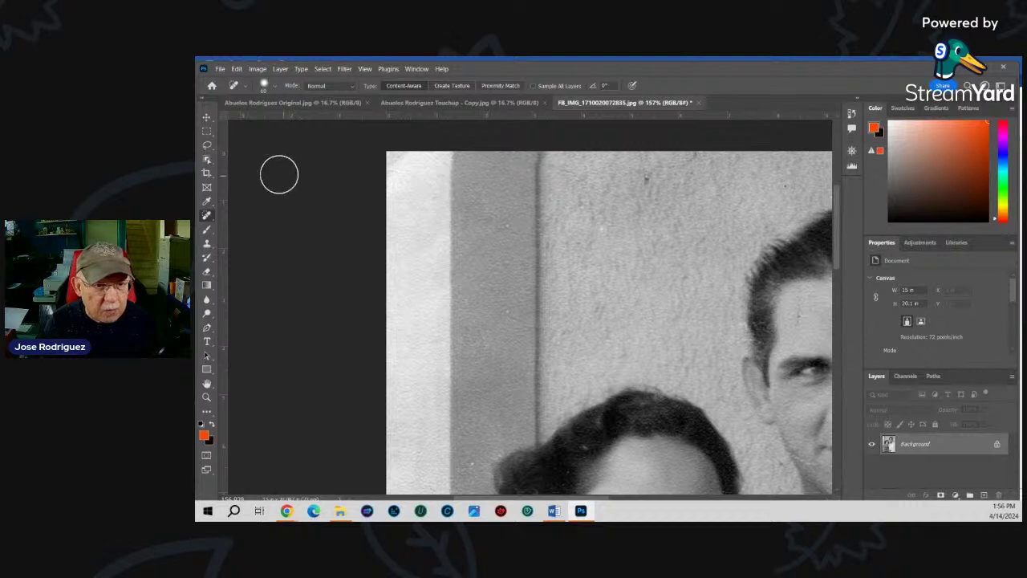
- Use the Clone Stamp to cover the worn upper left corner with texture sampled from the white wall strip
right_click(207, 216)
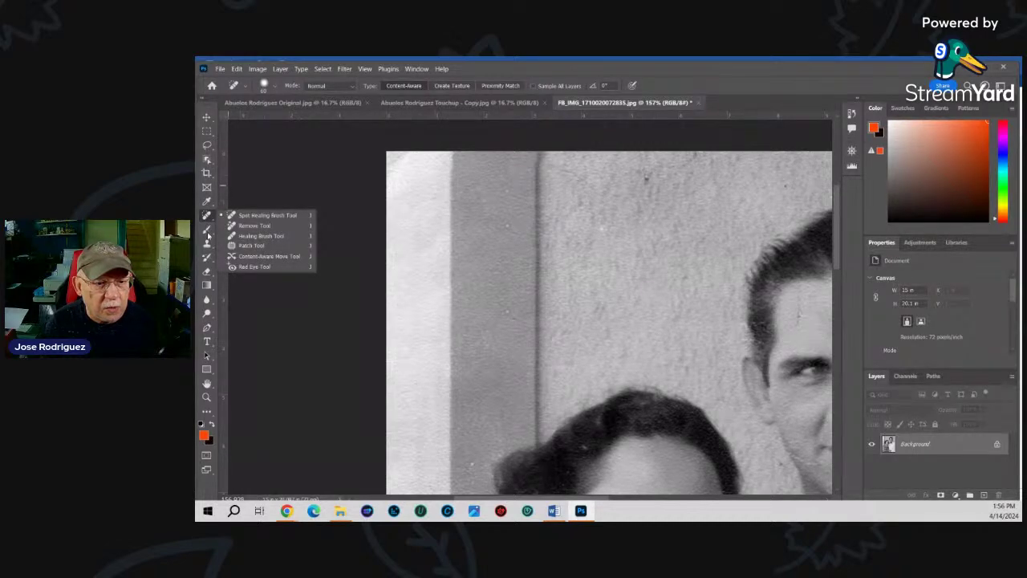
click(208, 246)
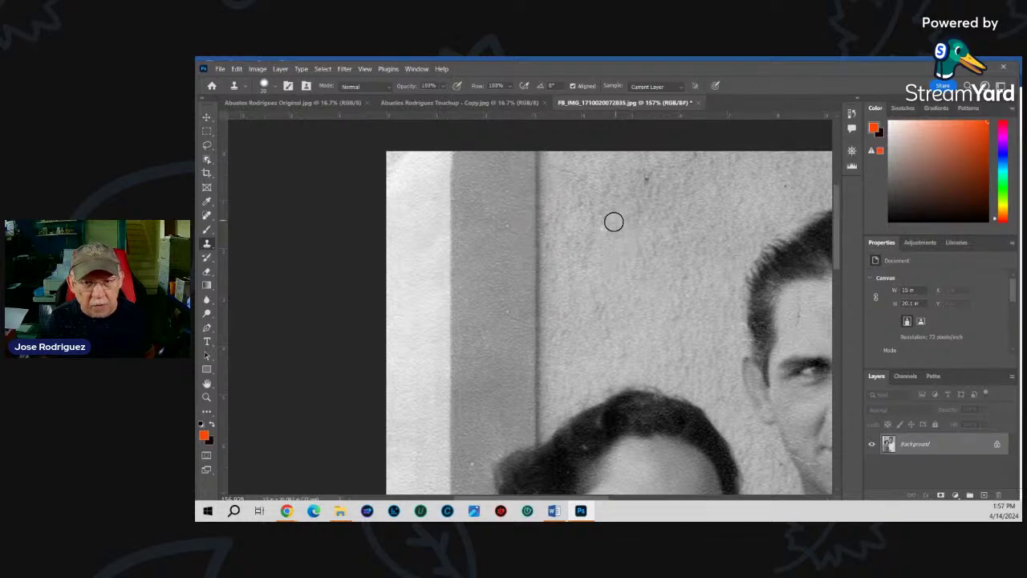
alt+click(406, 175)
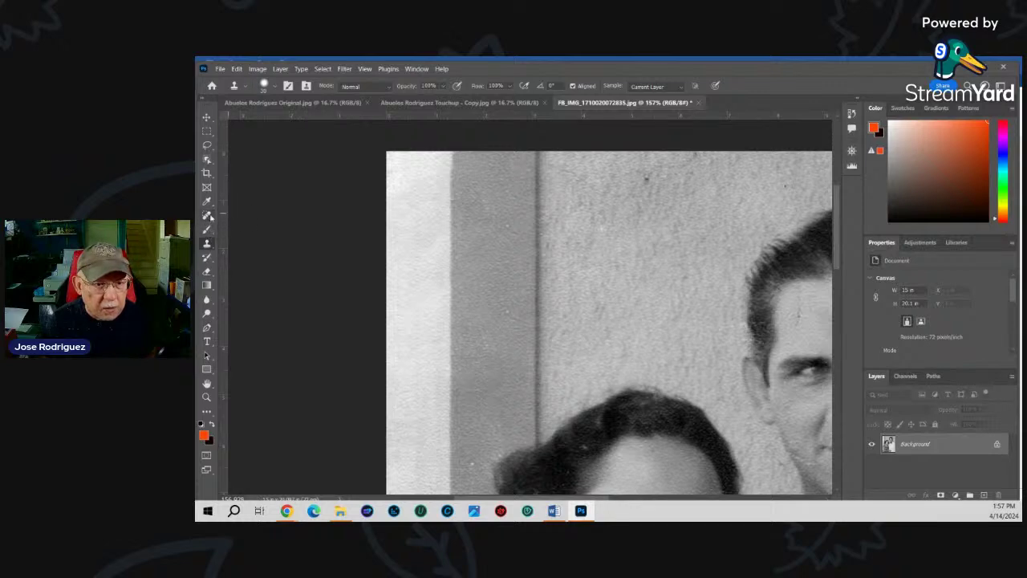
- Heal the dark and light spots on the textured wall above the woman using a much smaller Spot Healing Brush
click(207, 217)
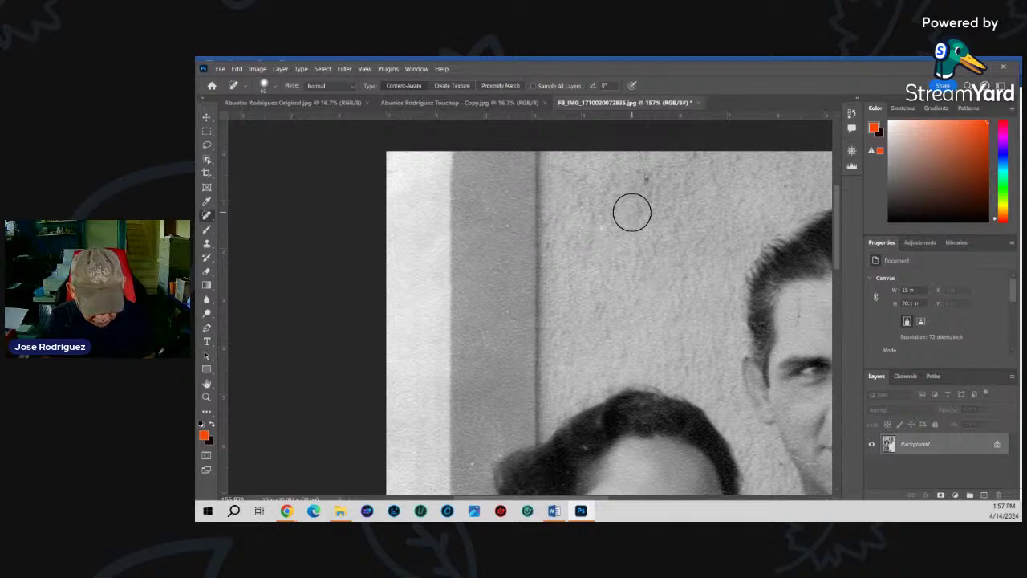
key(bracketleft)
key(bracketleft)
key(bracketleft)
key(bracketleft)
key(bracketleft)
key(bracketleft)
key(bracketleft)
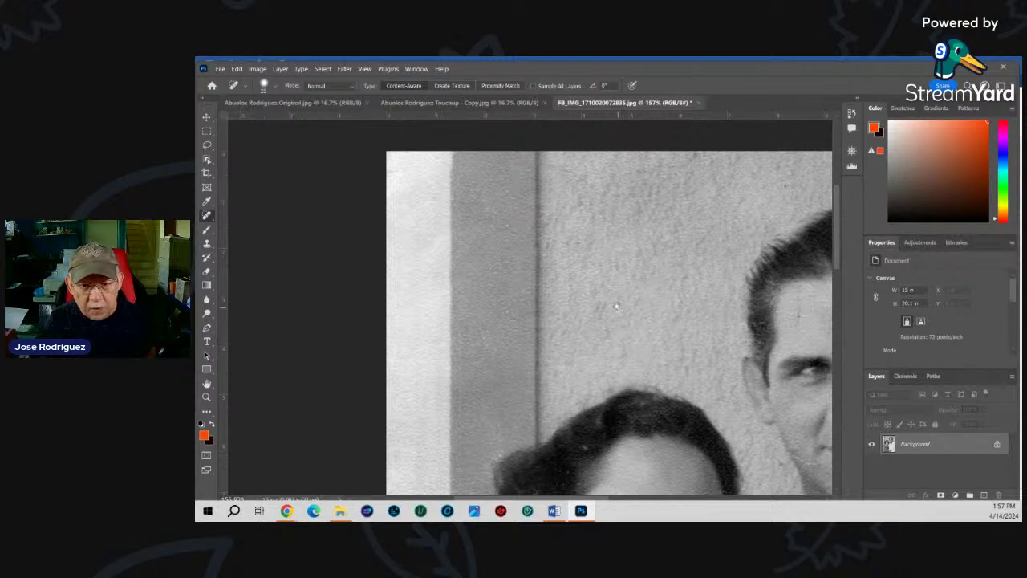
- Heal the blemish below the woman's neck and the vertical scratch on the white wall strip beside her
scroll(617, 305, down, 5)
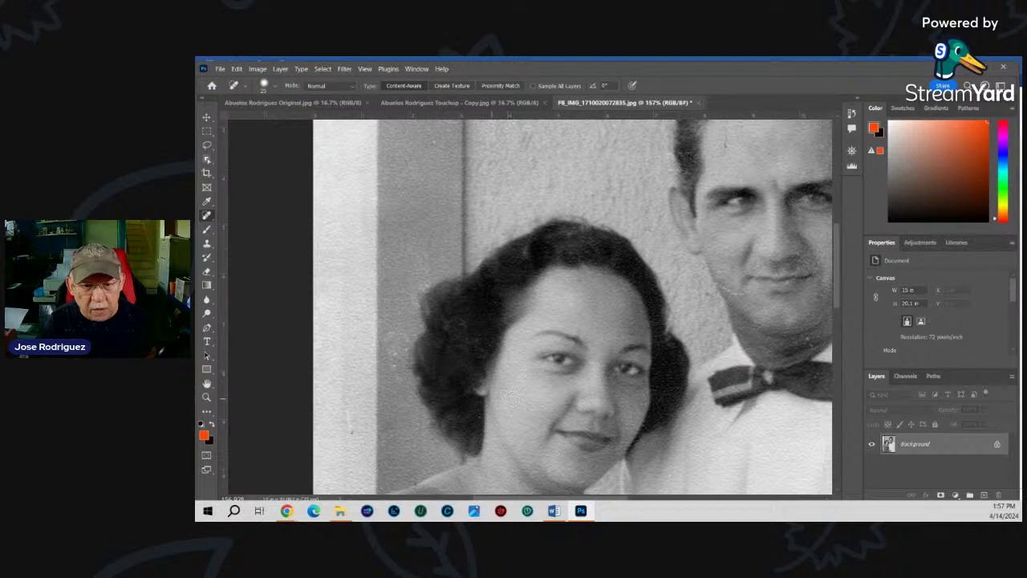
scroll(500, 348, down, 3)
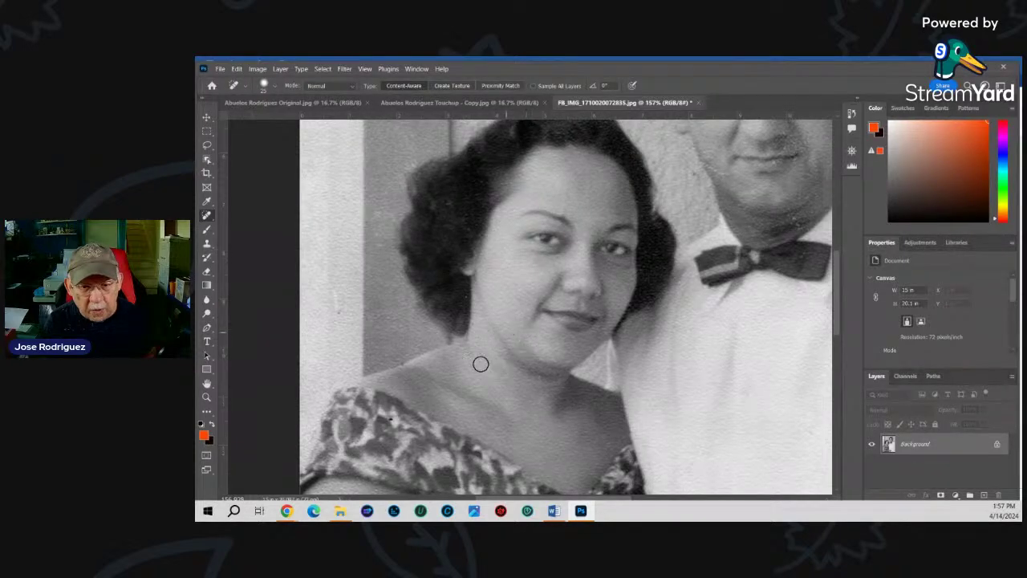
click(545, 399)
drag(338, 313, 335, 289)
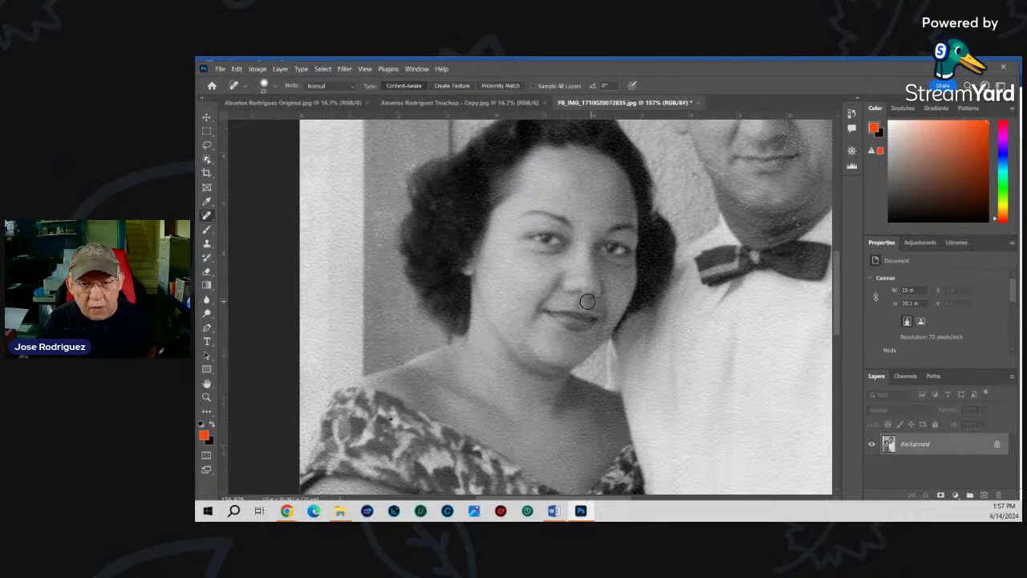
- Reduce the healing brush size and heal the light scratch running across the man's jaw beside his mouth
scroll(598, 277, up, 3)
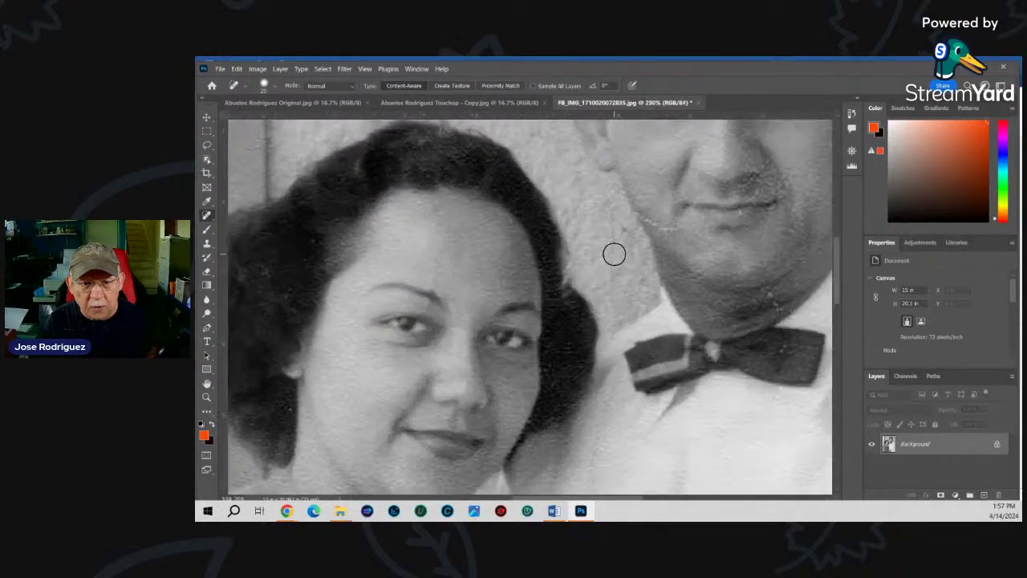
scroll(614, 255, up, 2)
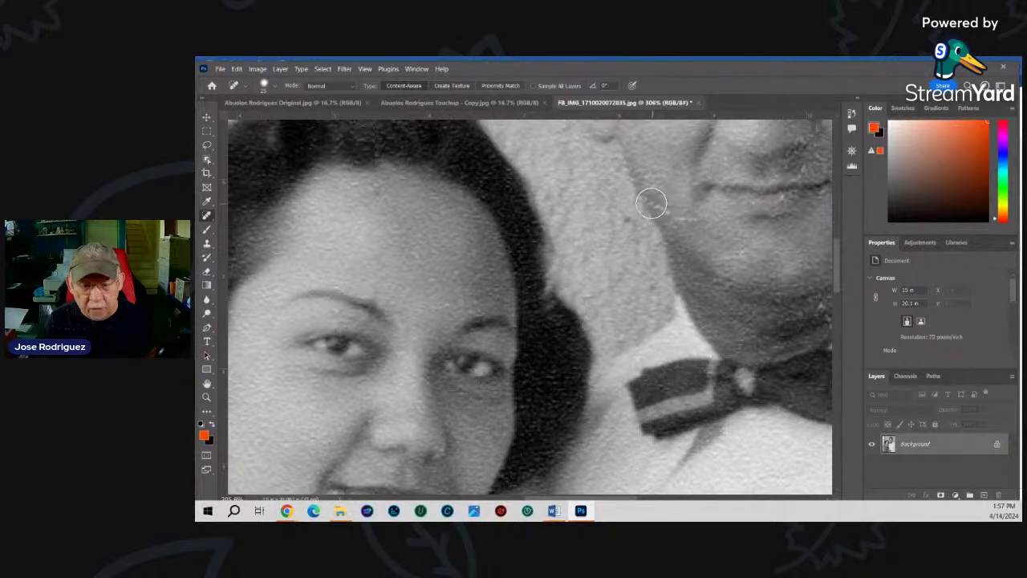
key(bracketleft)
key(bracketleft)
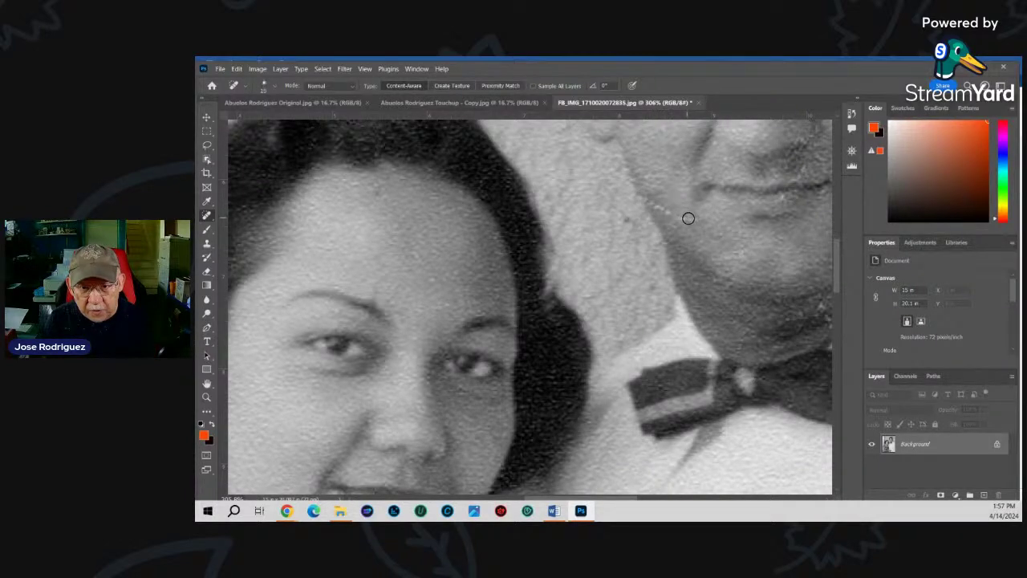
mouse_move(693, 220)
mouse_down()
mouse_move(628, 193)
mouse_move(629, 222)
mouse_move(616, 211)
mouse_move(638, 224)
mouse_up()
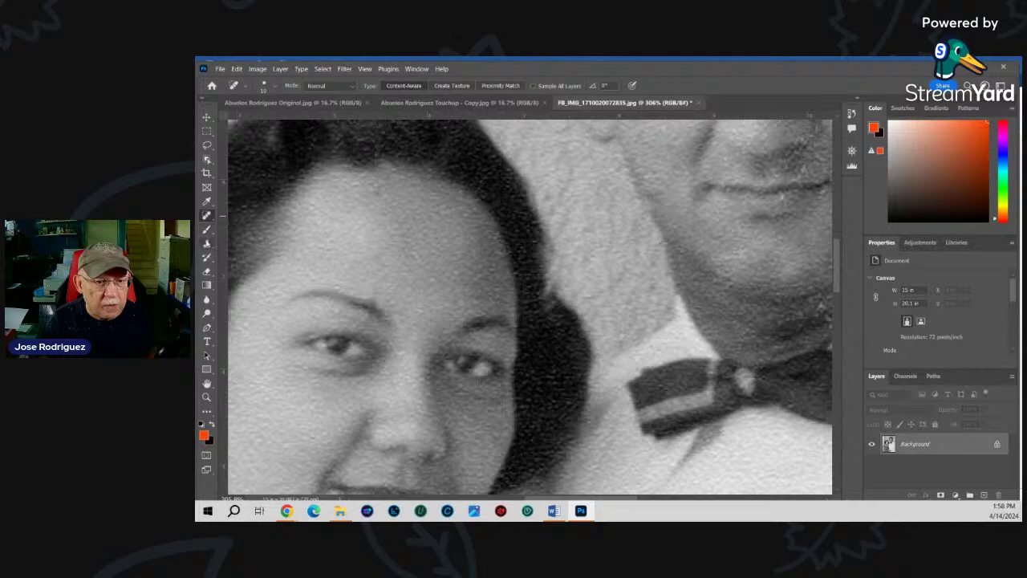
- Rebuild the man's jawline where the scratch crossed it, using a small Clone Stamp sampled from the jaw edge above
key(s)
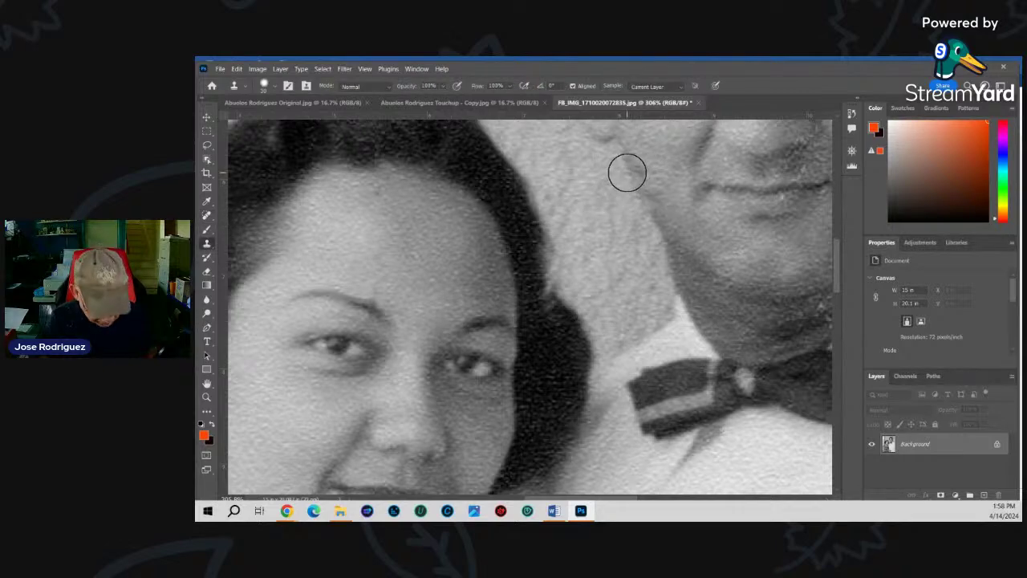
key(bracketleft)
key(bracketleft)
key(bracketleft)
key(bracketleft)
key(bracketleft)
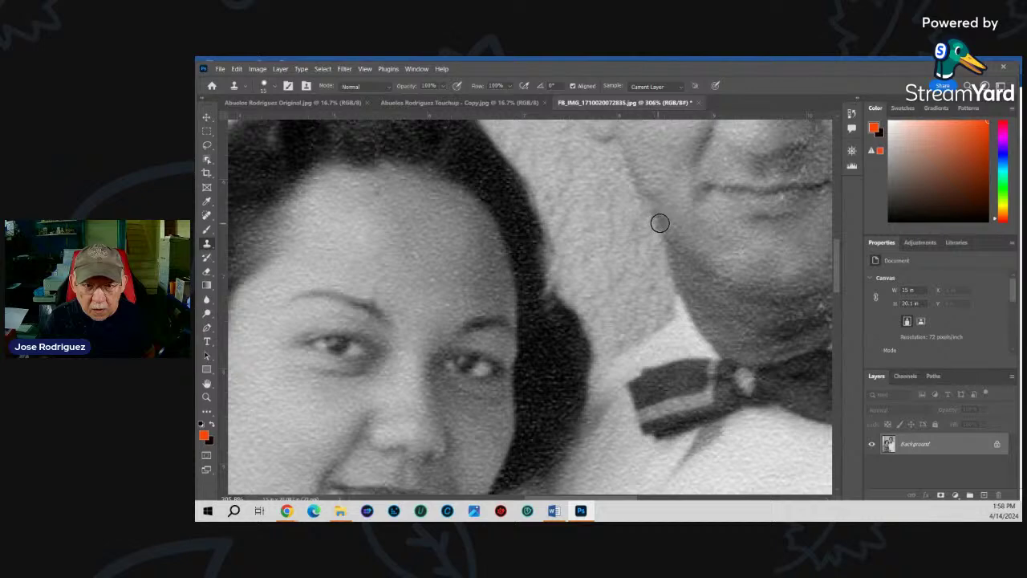
alt+click(631, 173)
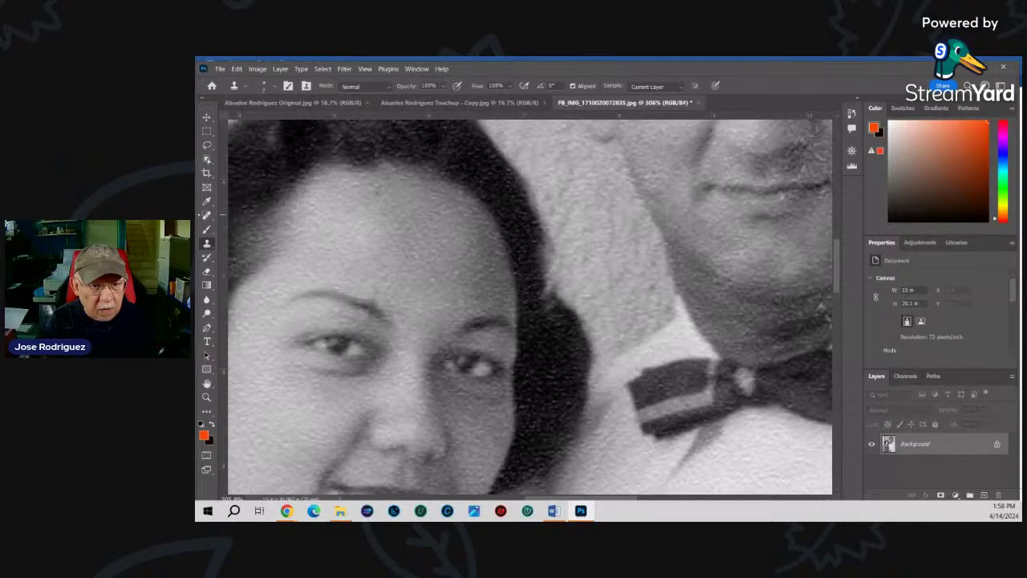
- Heal the white specks on the man's neck beneath his chin with the Spot Healing Brush
click(206, 215)
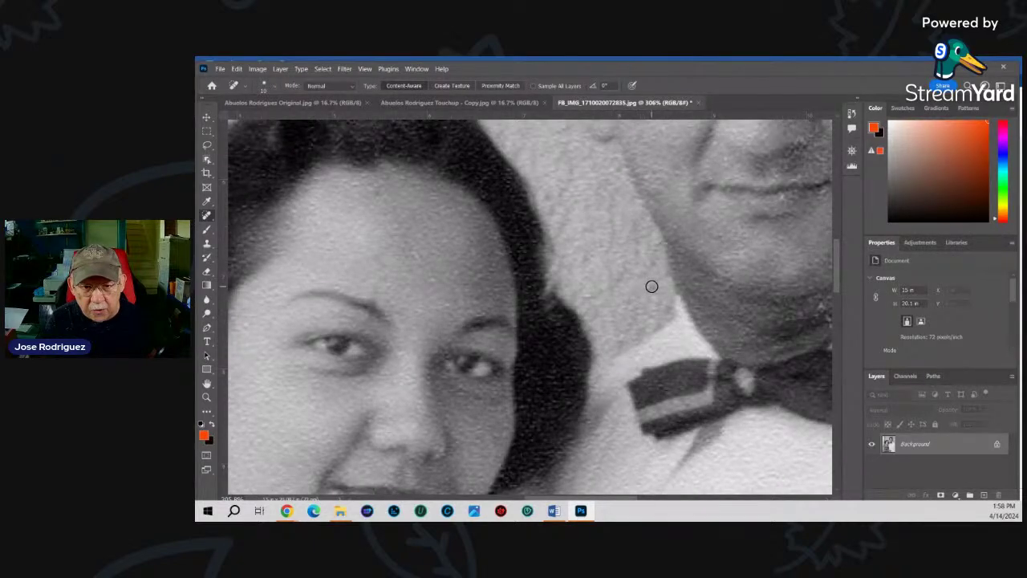
drag(634, 273, 487, 372)
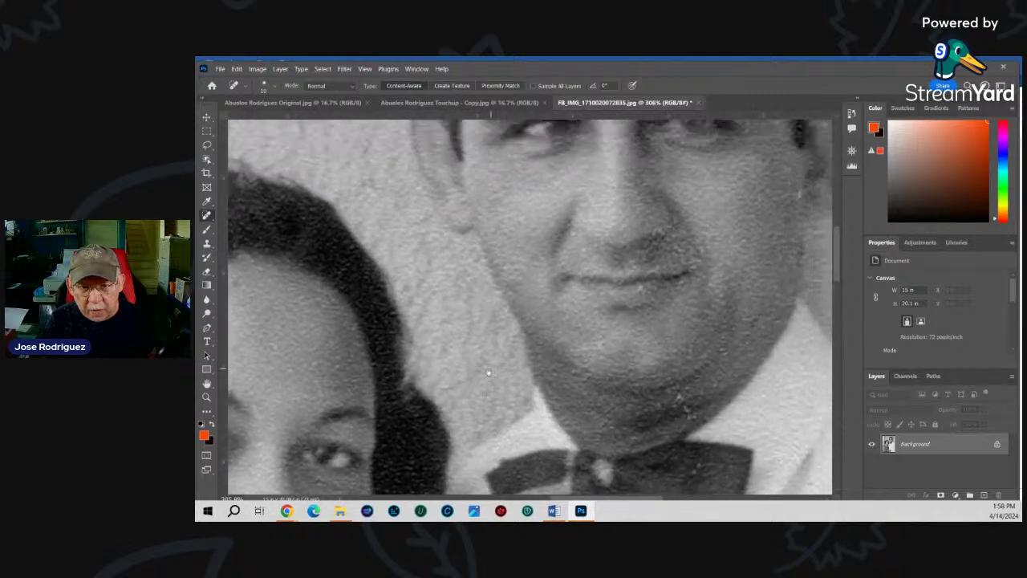
drag(678, 415, 666, 421)
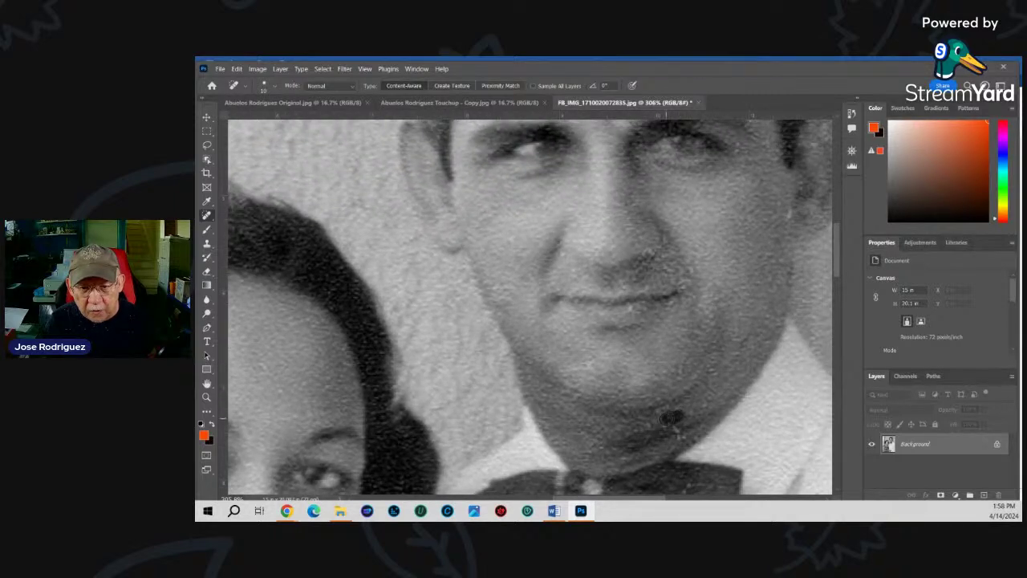
click(675, 433)
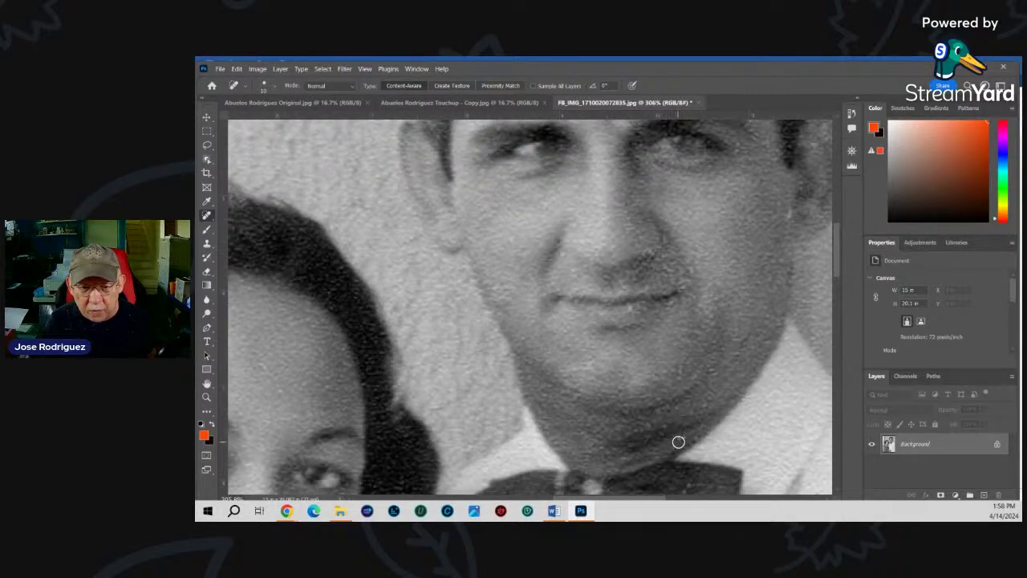
click(678, 442)
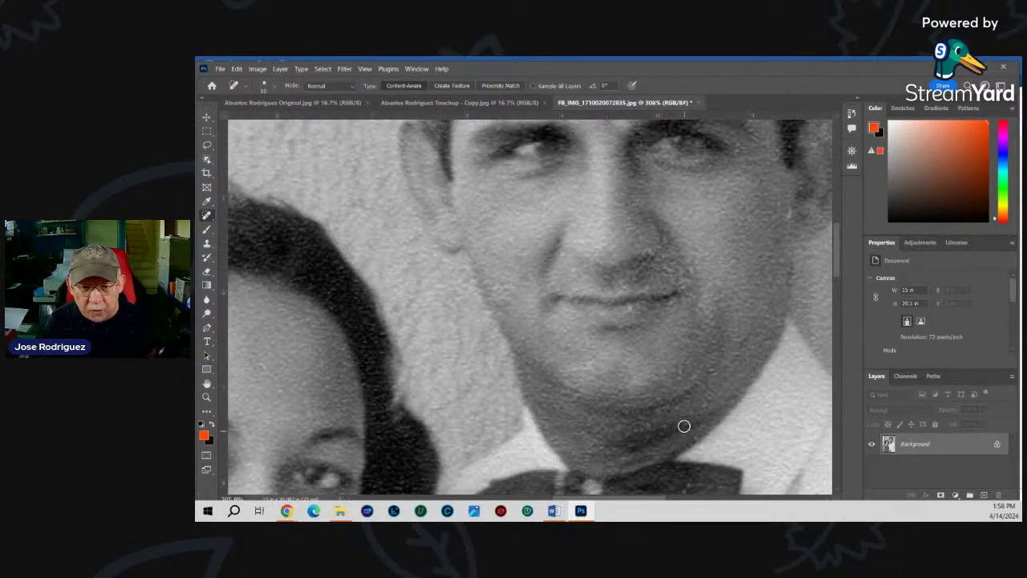
- Heal the small specks below the man's lips, on his cheek and at the lower part of his ear
click(631, 309)
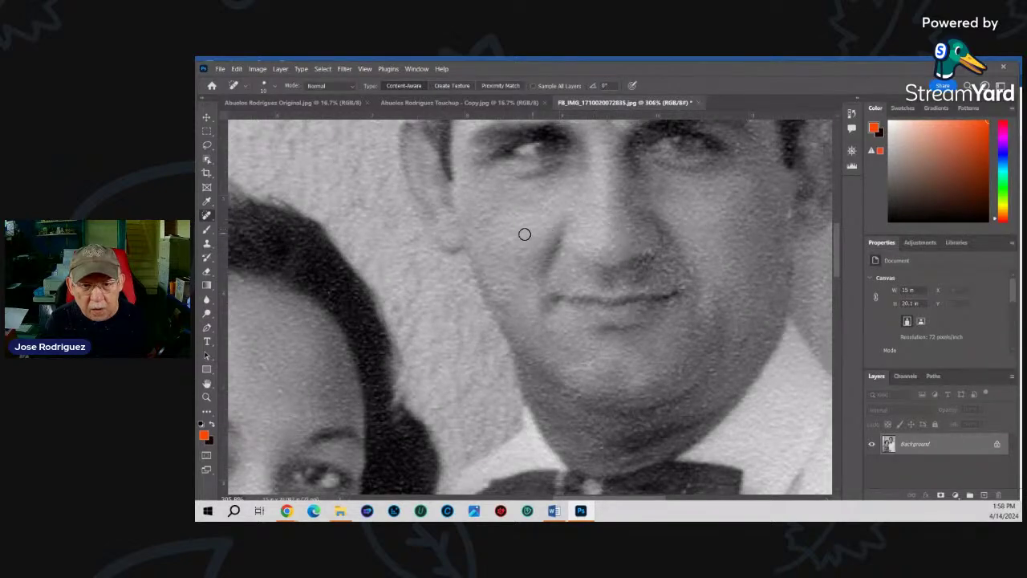
click(505, 239)
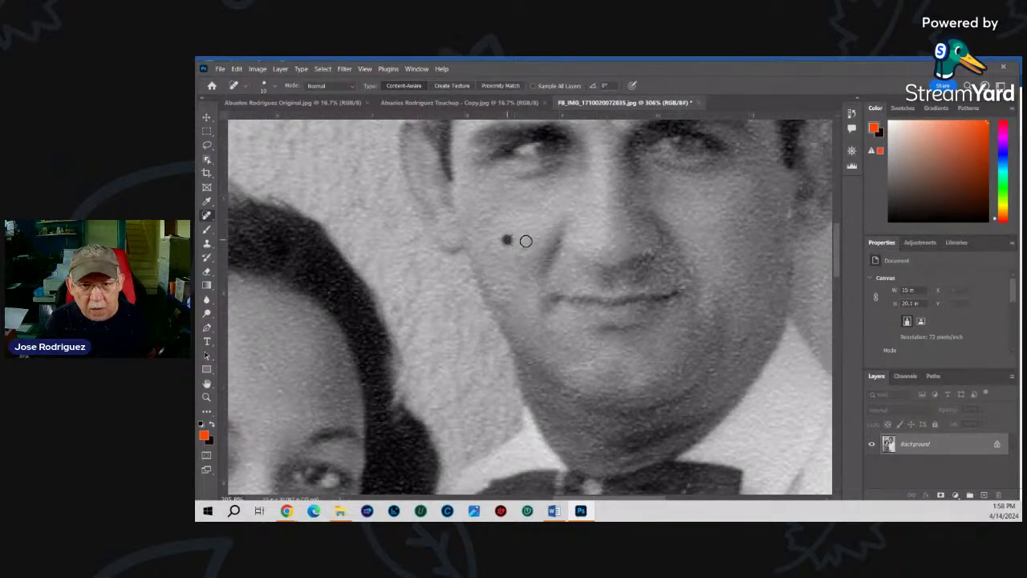
click(792, 212)
- Heal the spot and the dark vertical scratch on the man's forehead, plus the mark on the wall beside his hair
mouse_move(738, 210)
mouse_down()
mouse_move(720, 241)
mouse_move(707, 338)
mouse_up()
click(667, 182)
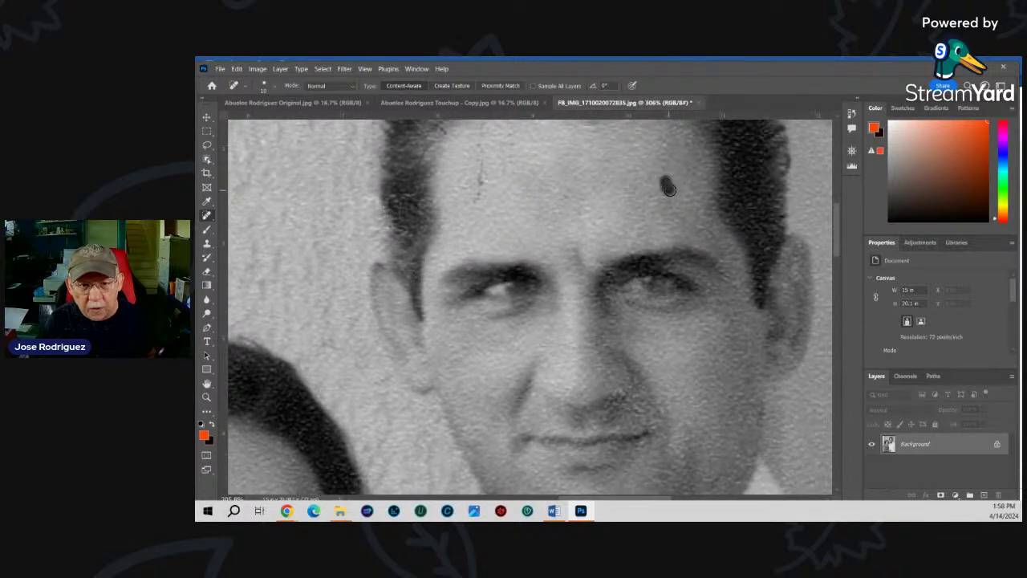
drag(485, 135, 472, 207)
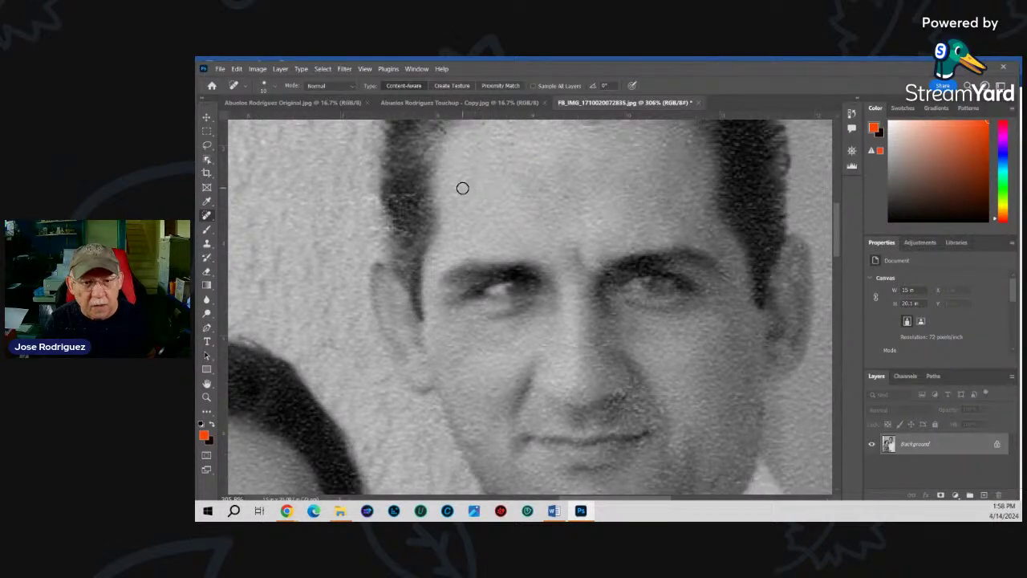
drag(370, 201, 372, 205)
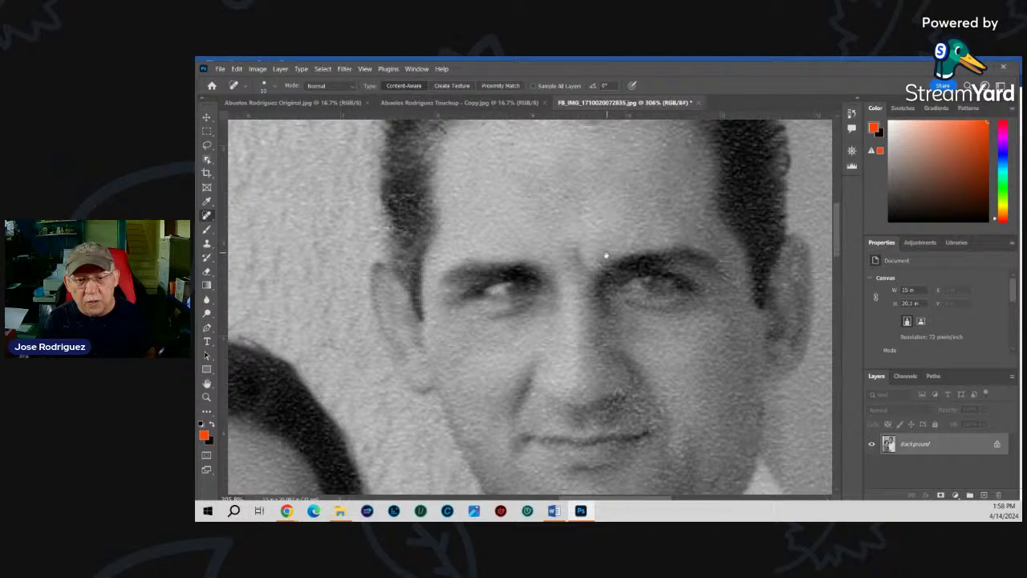
- Heal the light mark and faint crease on the wall beside the man's hair and the dark marks above his head
scroll(606, 256, up, 3)
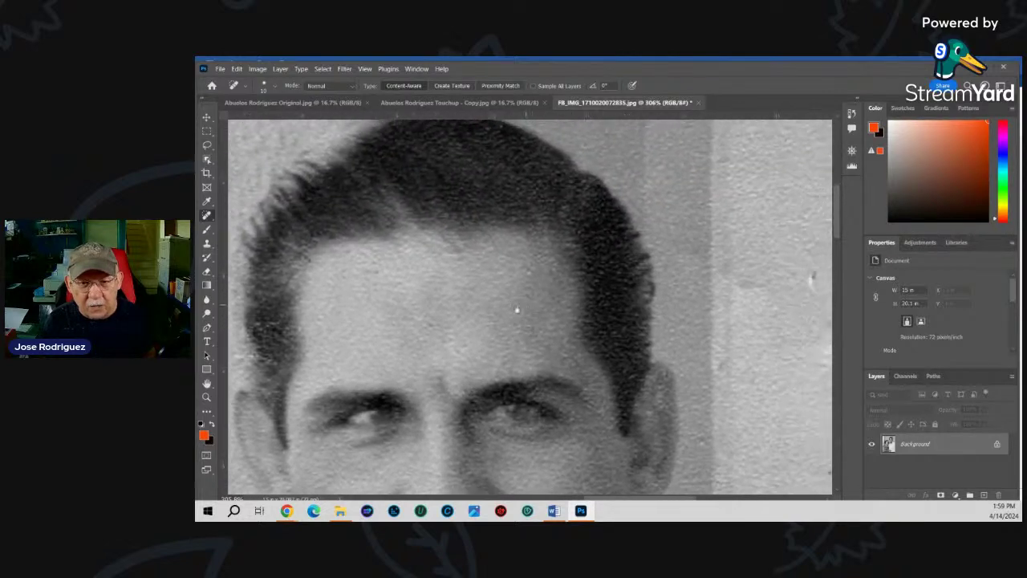
scroll(488, 332, right, 3)
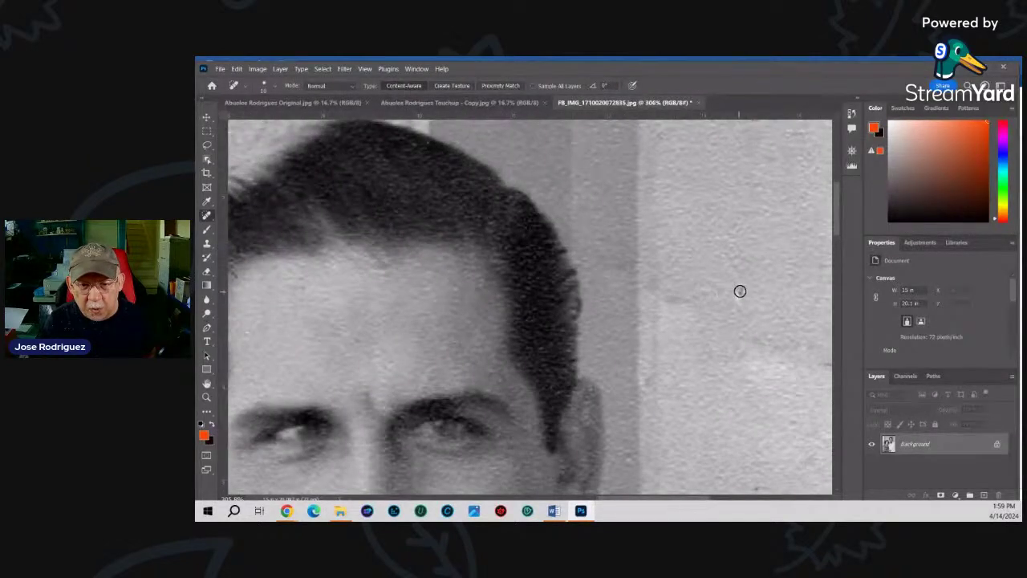
drag(739, 290, 740, 321)
drag(677, 303, 578, 259)
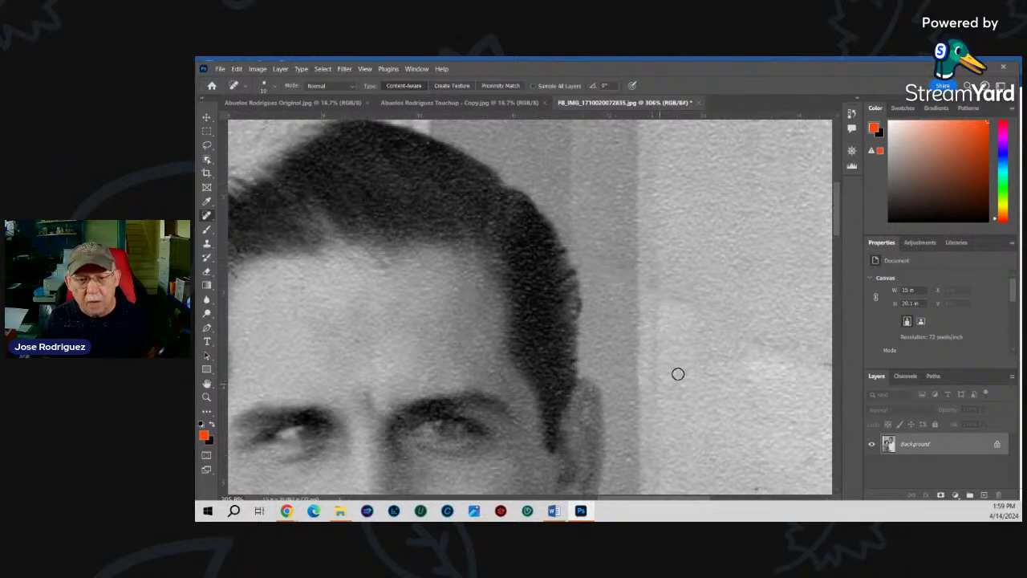
scroll(732, 273, up, 3)
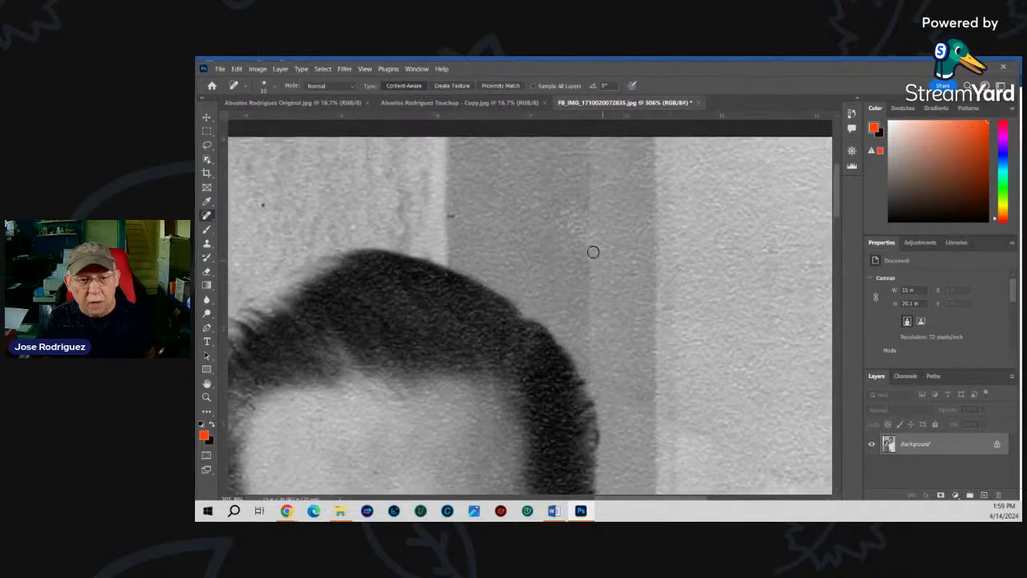
drag(459, 216, 438, 217)
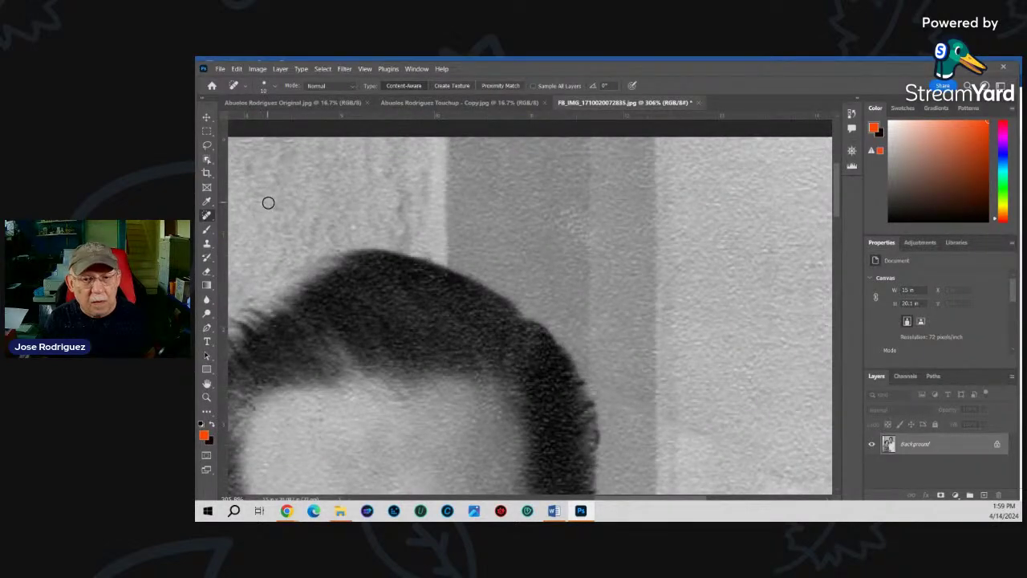
- Heal the dark line and small specks on the light wall between the man and the photo's edge
scroll(654, 273, down, 2)
scroll(656, 321, right, 2)
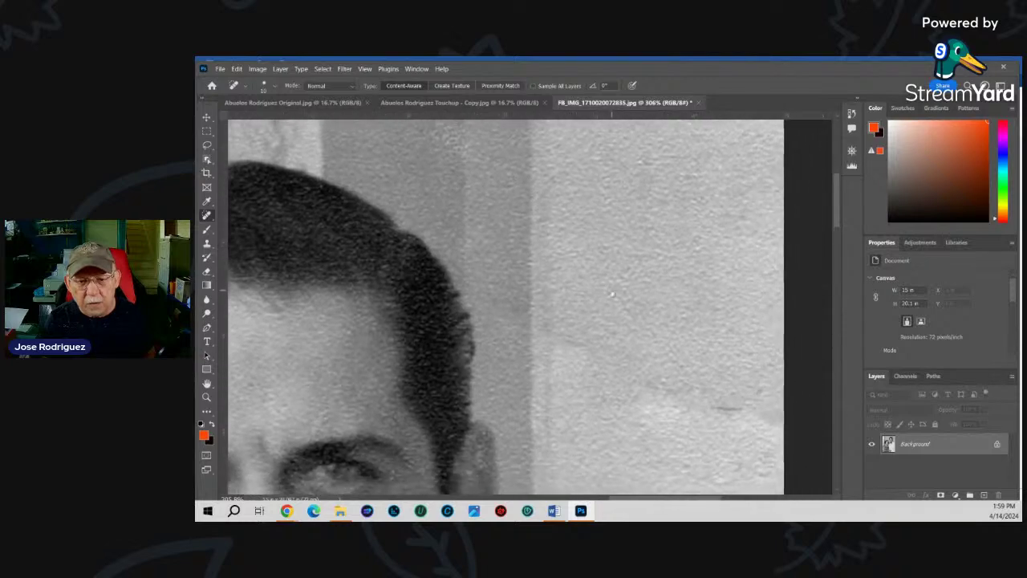
drag(700, 401, 713, 405)
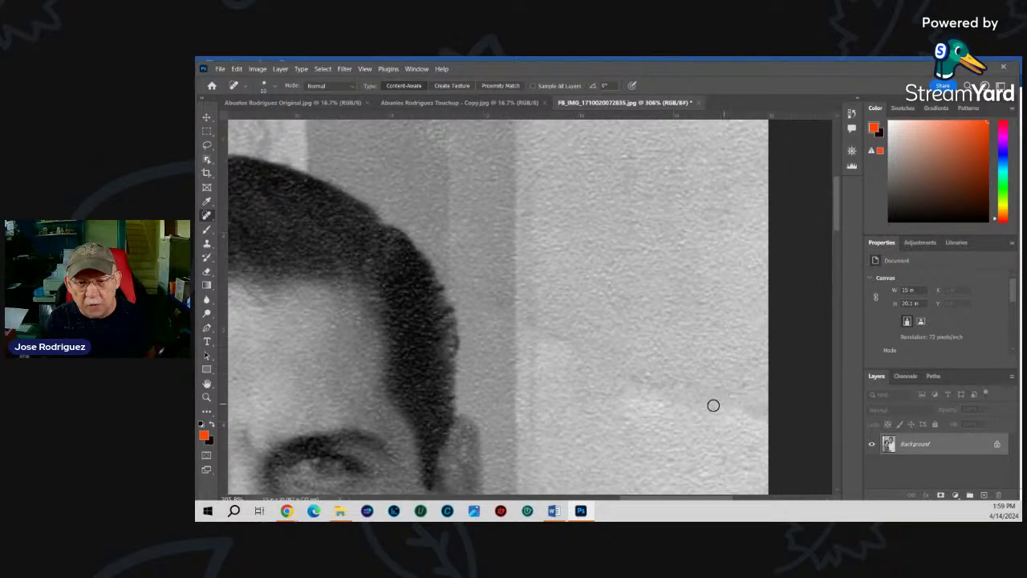
mouse_move(579, 349)
mouse_down()
mouse_move(541, 335)
mouse_move(600, 338)
mouse_move(627, 113)
mouse_up()
drag(659, 310, 660, 311)
click(619, 358)
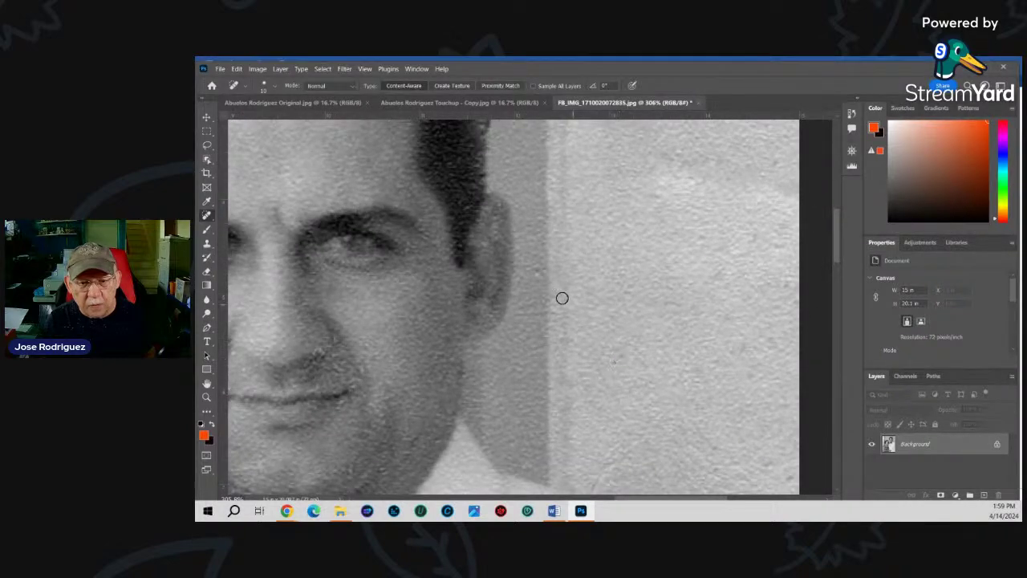
- Switch to the Clone Stamp and enlarge its brush for the uneven light wall beside the man
scroll(539, 277, down, 10)
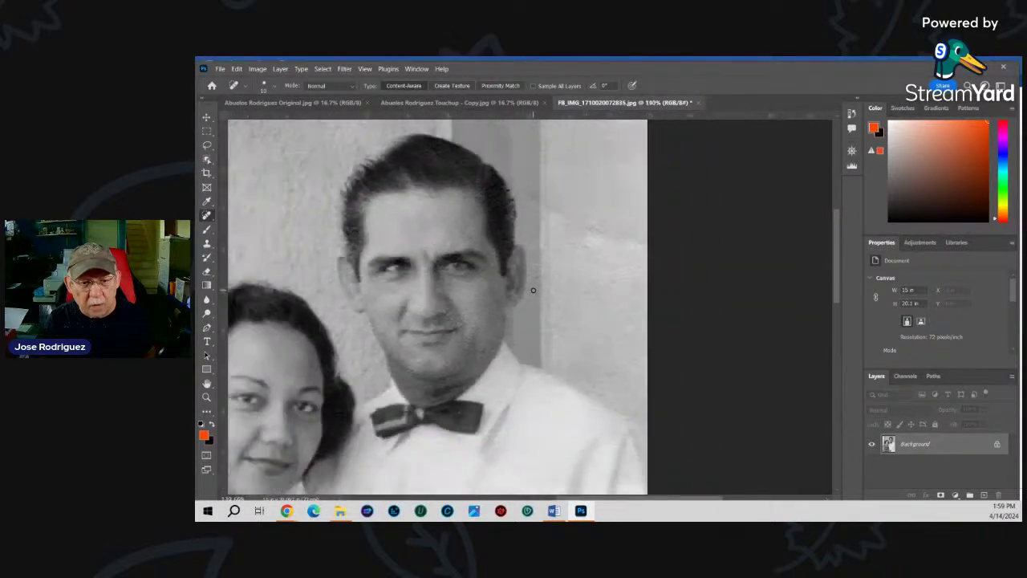
scroll(516, 297, down, 2)
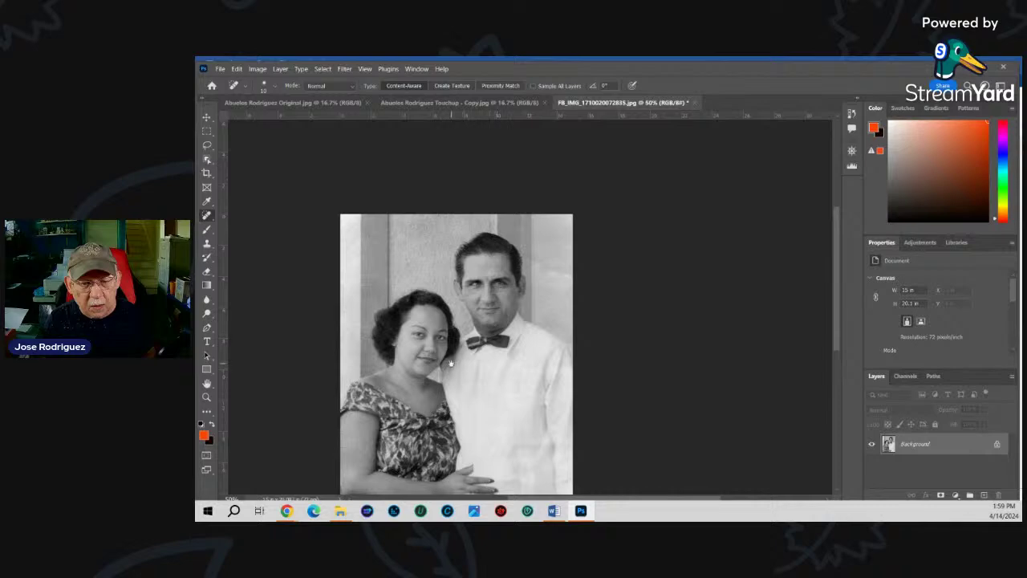
scroll(451, 363, up, 3)
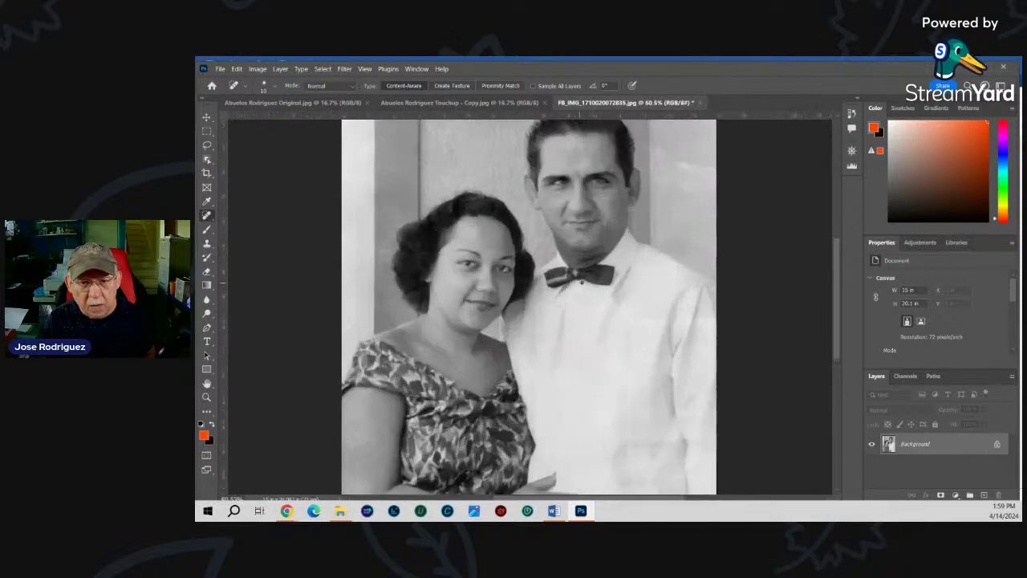
scroll(581, 282, up, 3)
scroll(642, 262, up, 3)
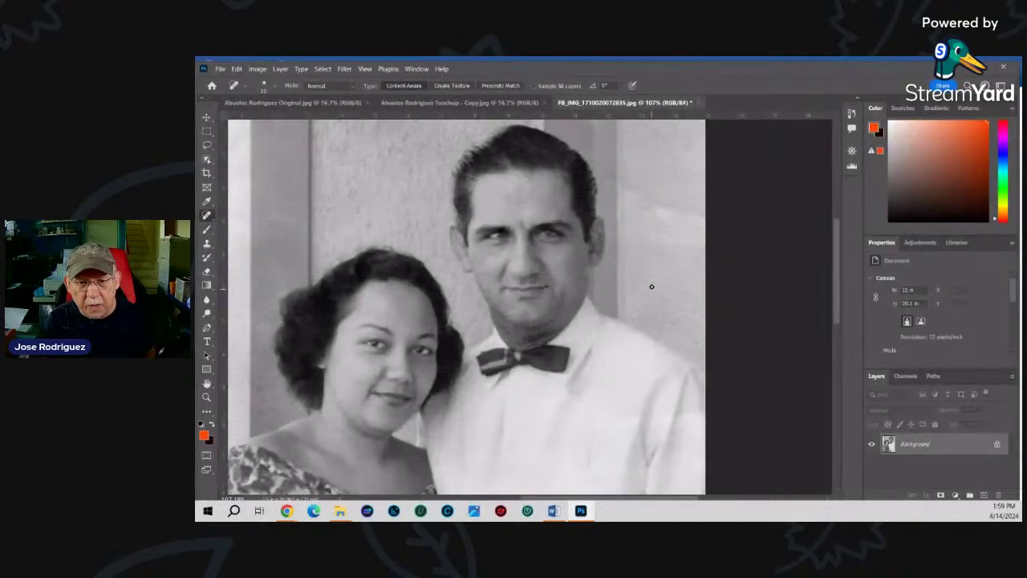
drag(643, 274, 650, 372)
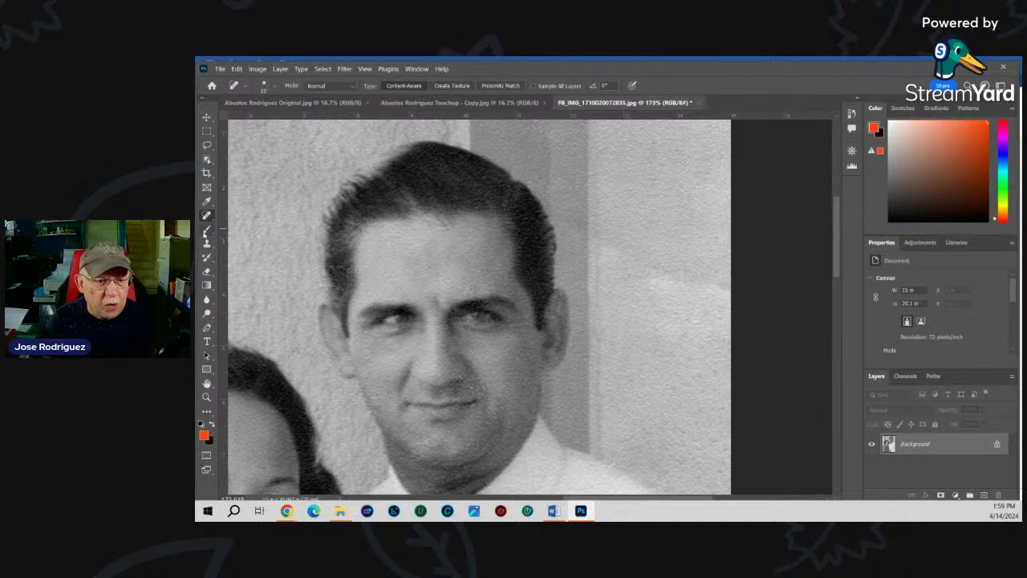
click(206, 243)
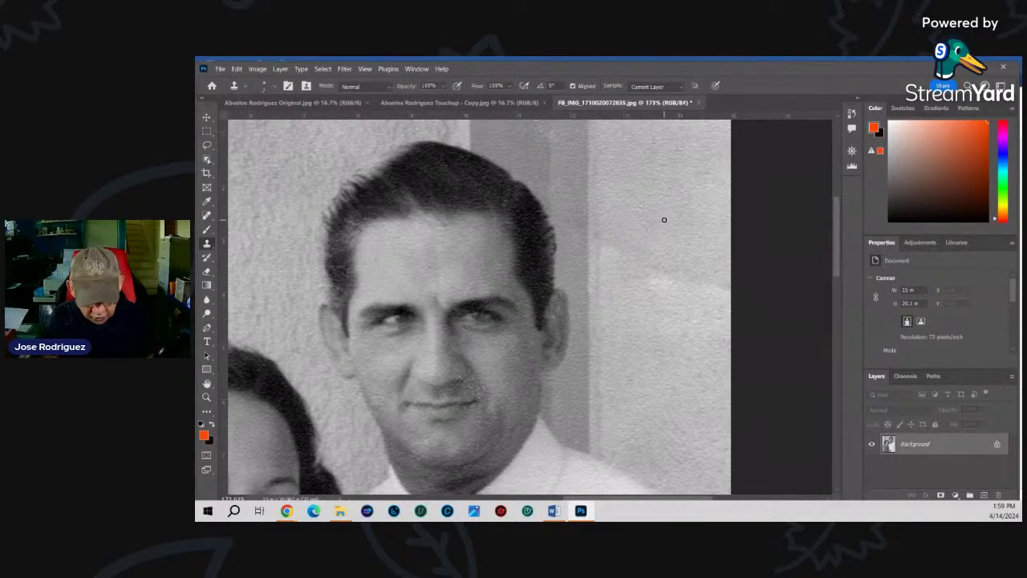
key(bracketright)
key(bracketright)
key(bracketright)
key(bracketright)
key(bracketright)
key(bracketright)
key(bracketright)
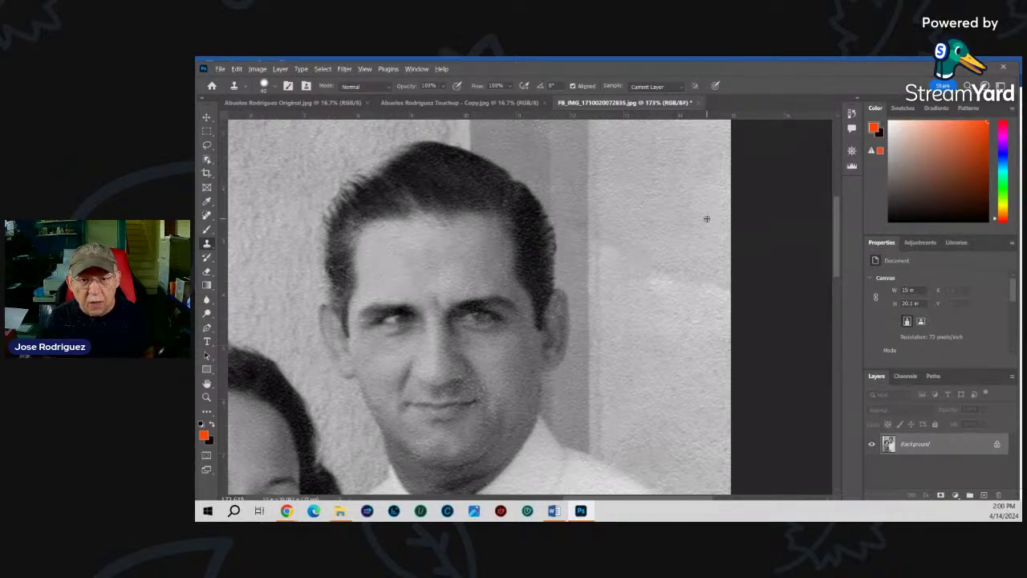
- Set the Clone Stamp opacity to 45% and blend away the light patches on the wall beside the man
click(440, 87)
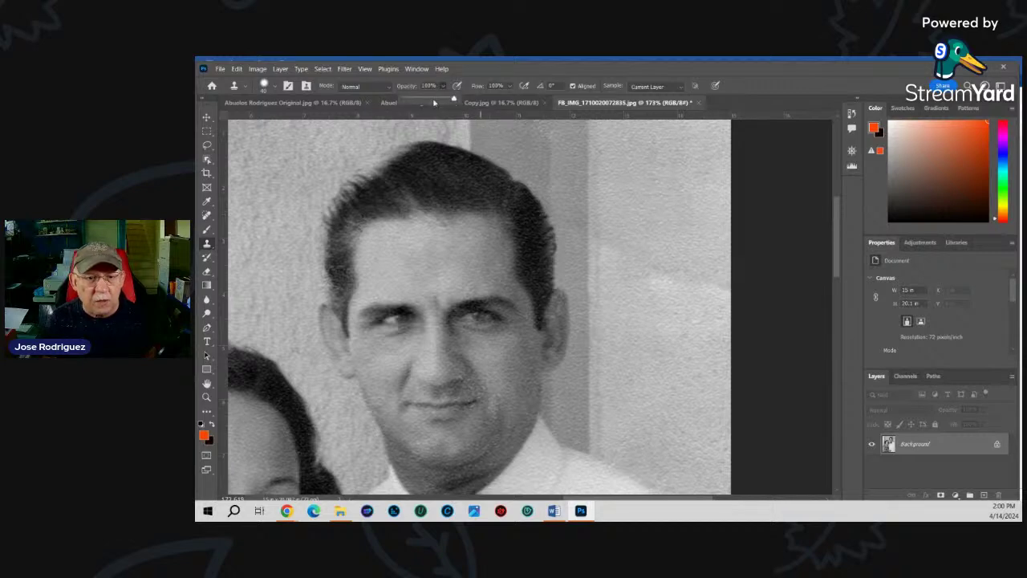
drag(434, 103, 428, 102)
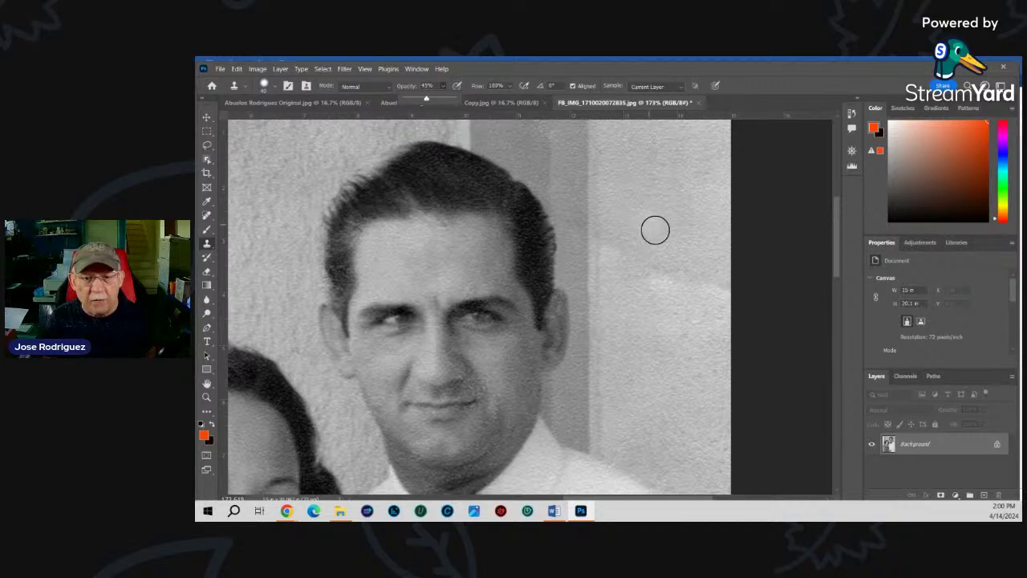
mouse_move(717, 290)
mouse_down()
mouse_move(608, 250)
mouse_move(704, 302)
mouse_move(644, 279)
mouse_move(704, 314)
mouse_move(672, 321)
mouse_up()
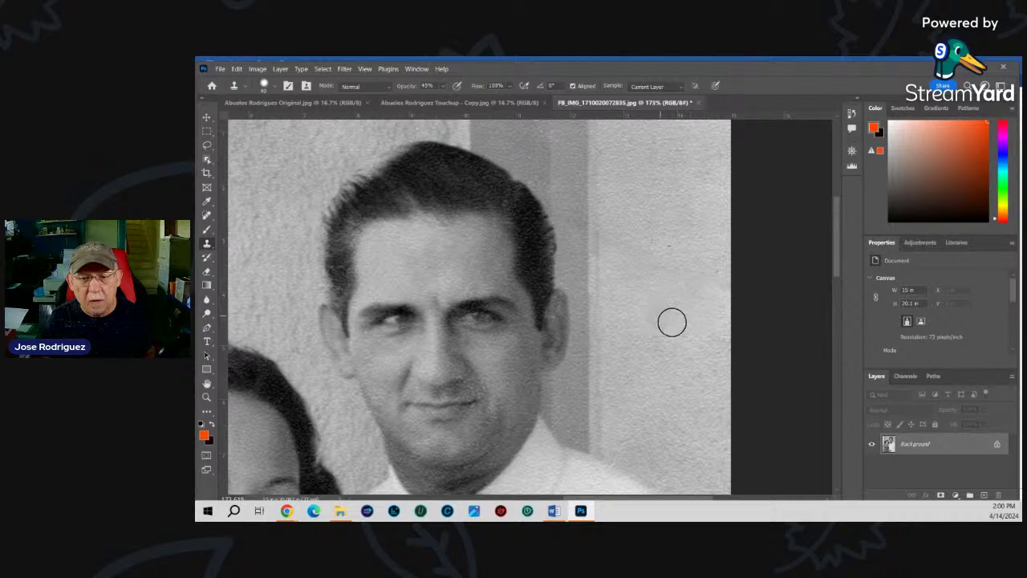
alt+click(643, 259)
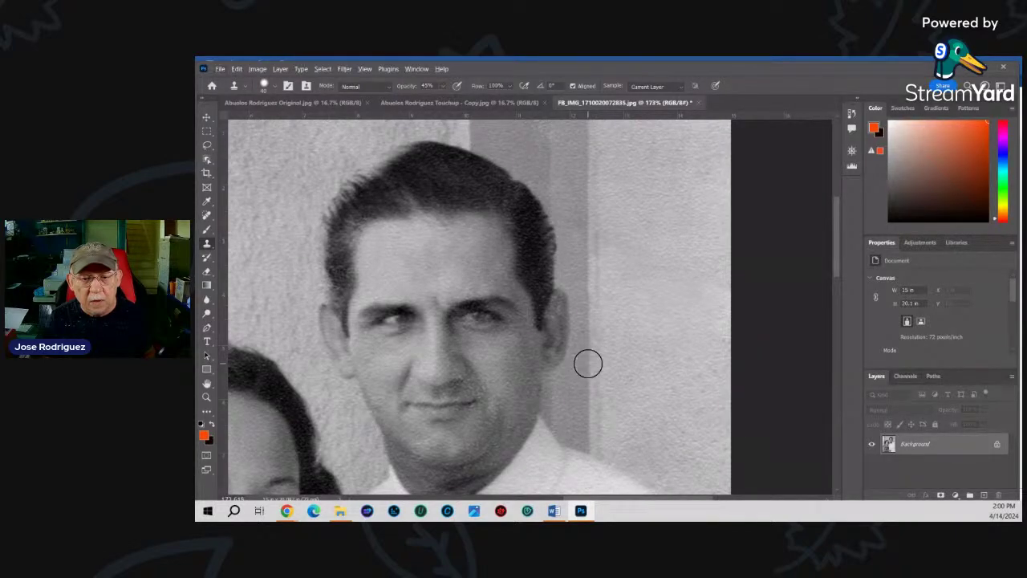
- Even out the grey wall strip and its edge behind the man's head, using a smaller Clone Stamp brush for the narrow areas
mouse_move(588, 350)
mouse_down()
mouse_move(577, 196)
mouse_move(593, 215)
mouse_move(556, 176)
mouse_move(510, 141)
mouse_up()
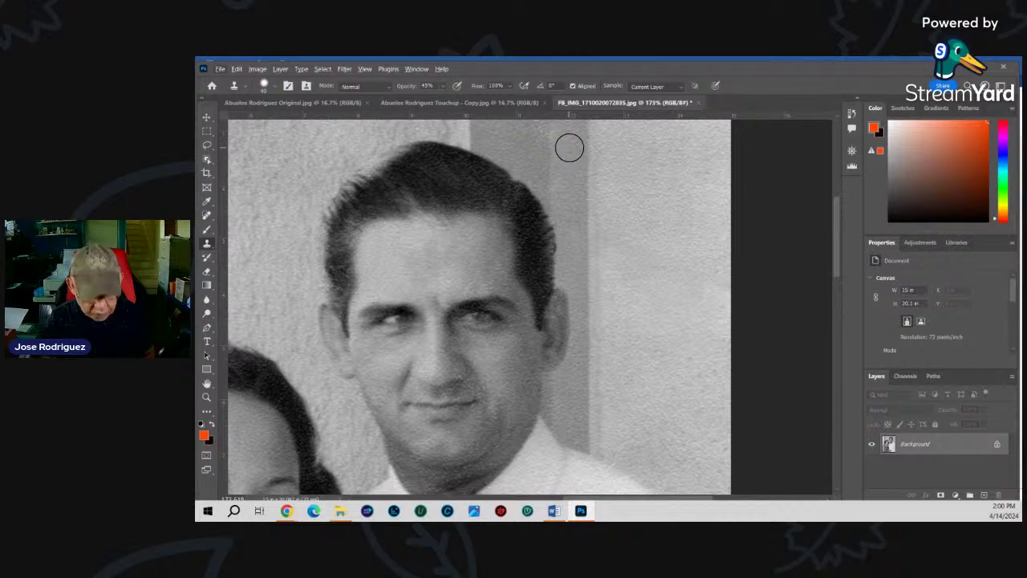
key(bracketleft)
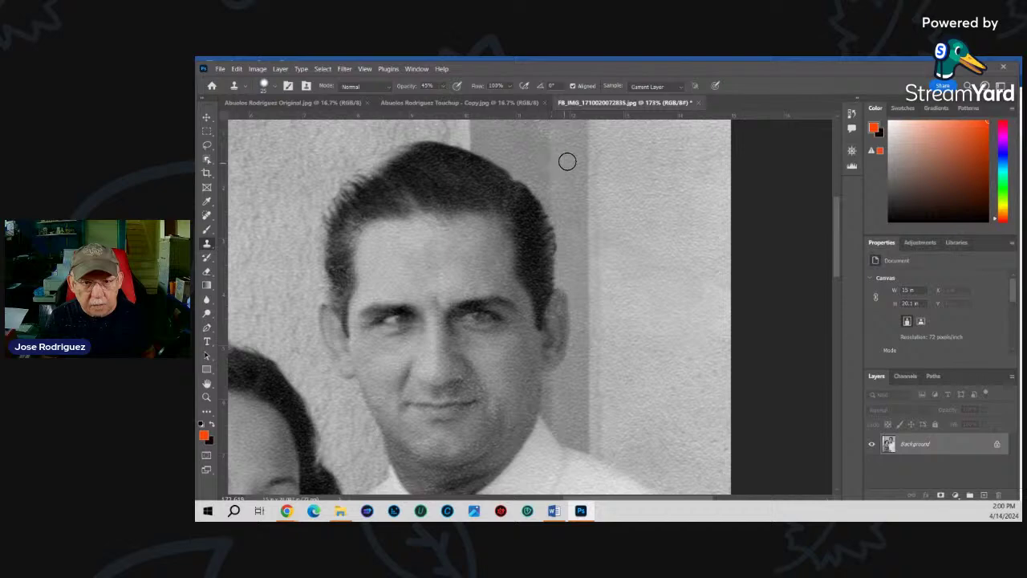
mouse_move(567, 167)
mouse_down()
mouse_move(551, 186)
mouse_move(551, 138)
mouse_move(559, 195)
mouse_move(565, 174)
mouse_move(548, 179)
mouse_move(550, 155)
mouse_move(569, 194)
mouse_move(559, 147)
mouse_move(537, 117)
mouse_move(560, 159)
mouse_move(583, 369)
mouse_up()
scroll(647, 300, down, 4)
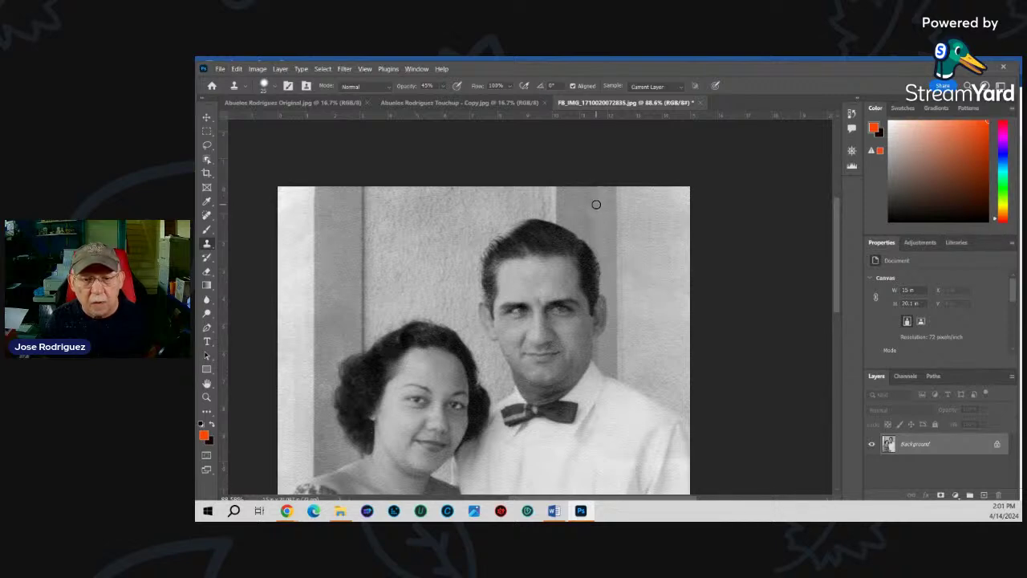
drag(597, 205, 597, 220)
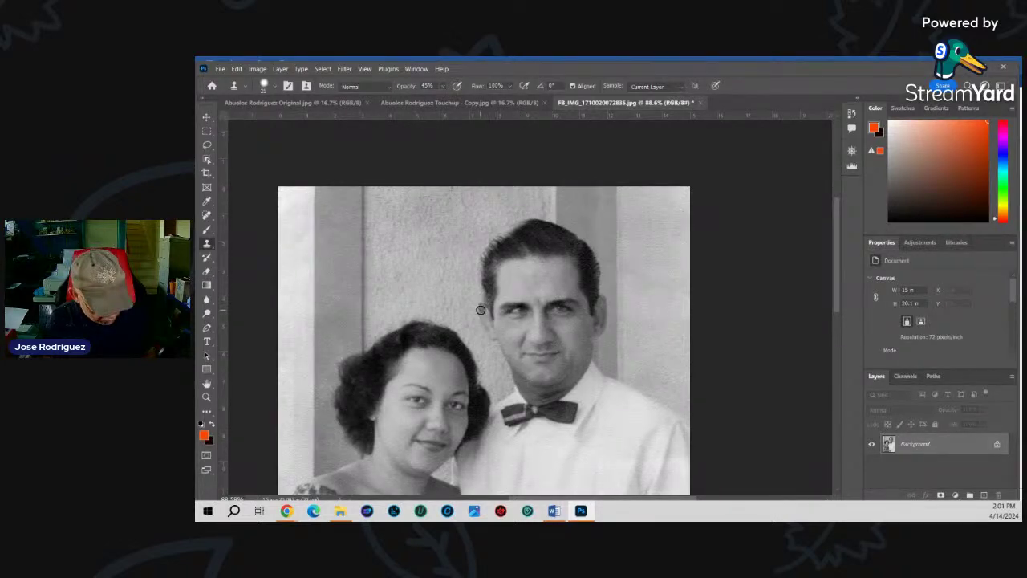
- Heal the small dark speck on the white shirt below the woman's hand with the Spot Healing Brush
scroll(481, 310, down, 5)
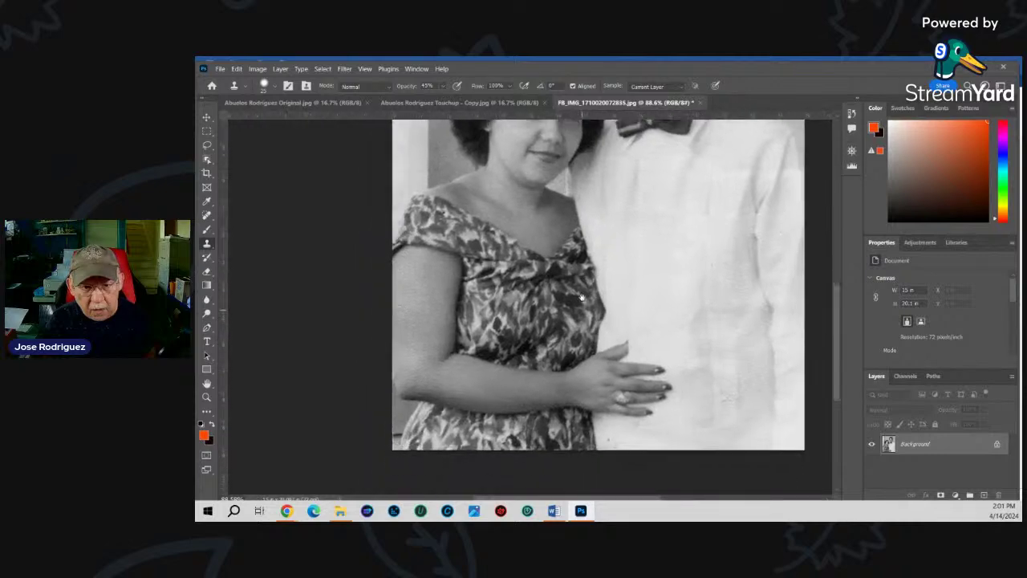
scroll(582, 297, down, 1)
scroll(518, 356, up, 4)
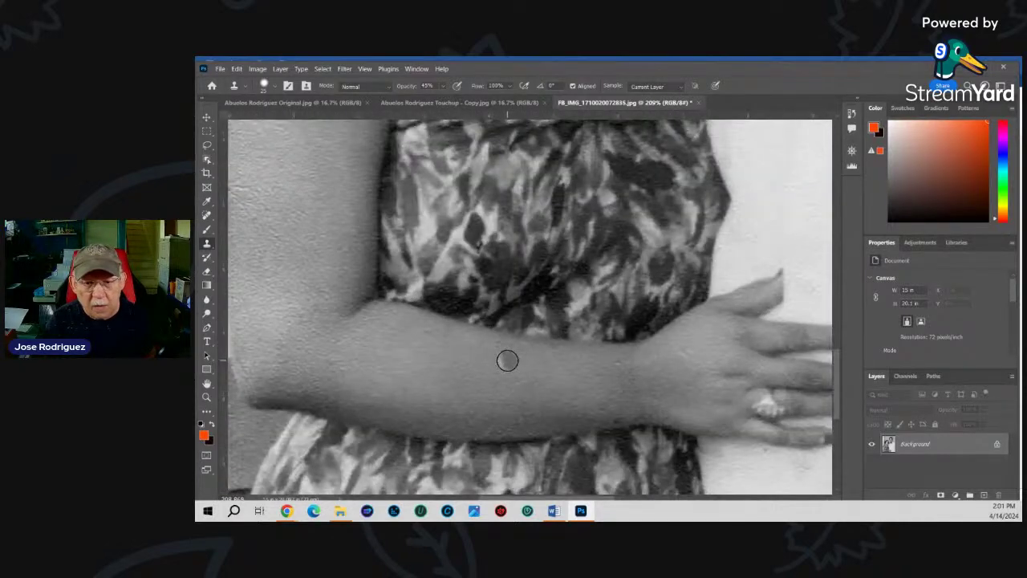
scroll(508, 361, down, 1)
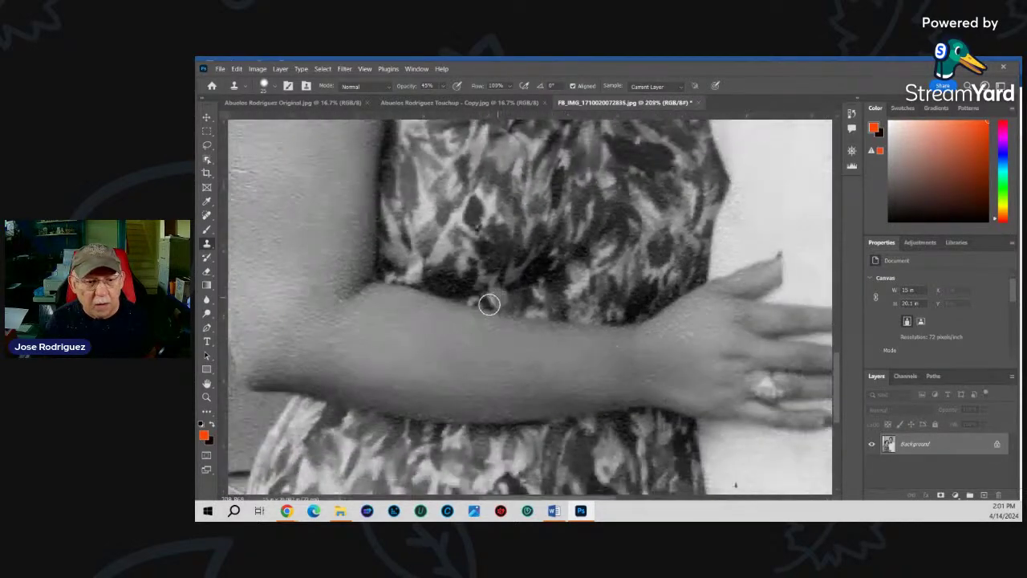
scroll(490, 304, down, 1)
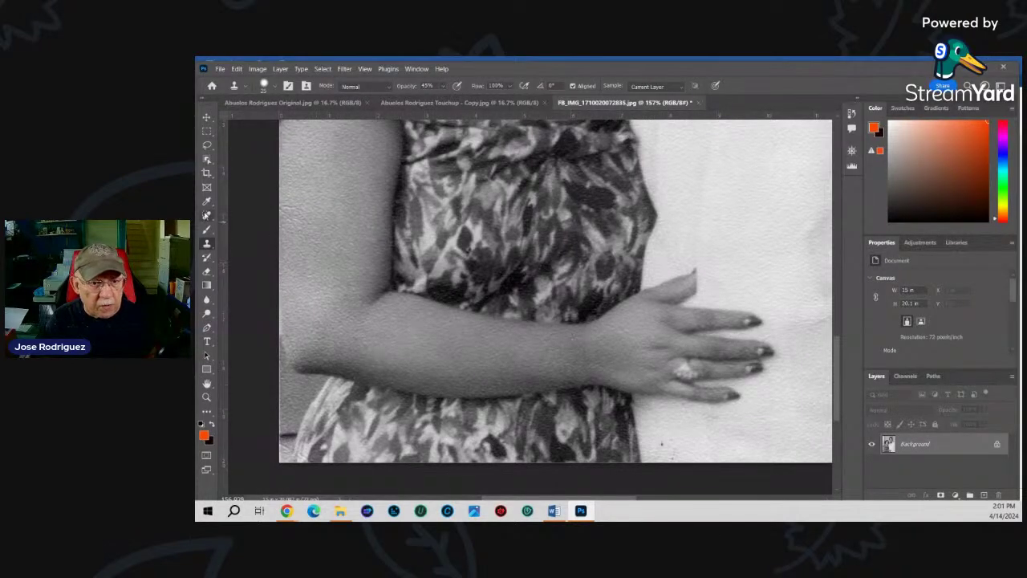
click(206, 215)
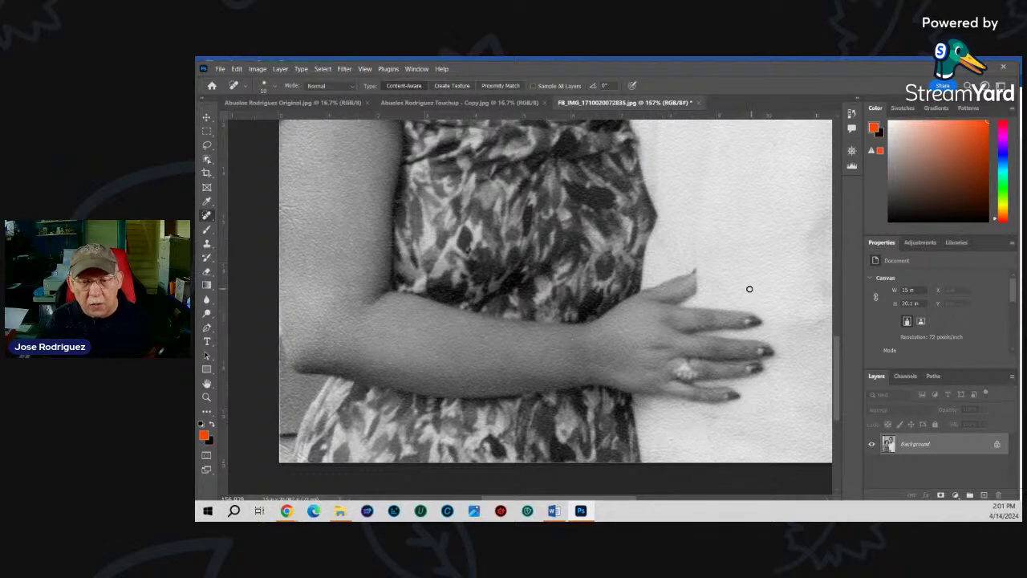
scroll(505, 289, down, 4)
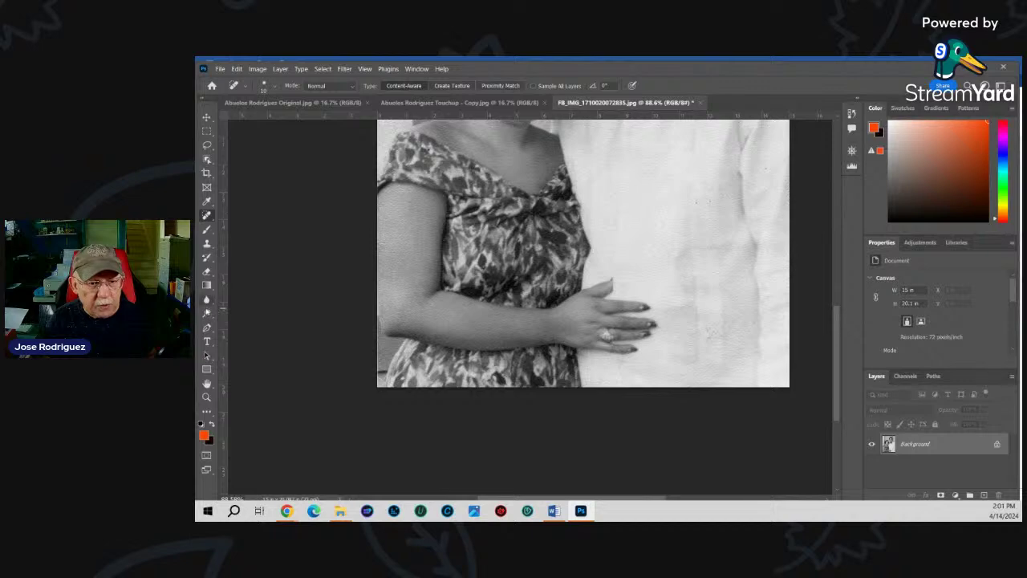
- Switch to the Burn tool, shrink its oversized brush and set its range to Midtones
click(207, 312)
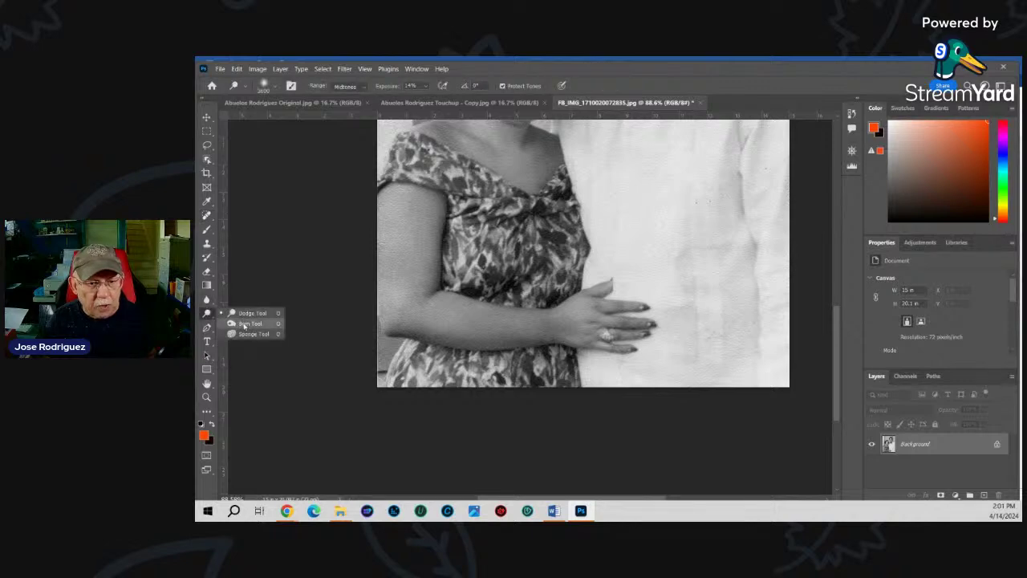
click(244, 323)
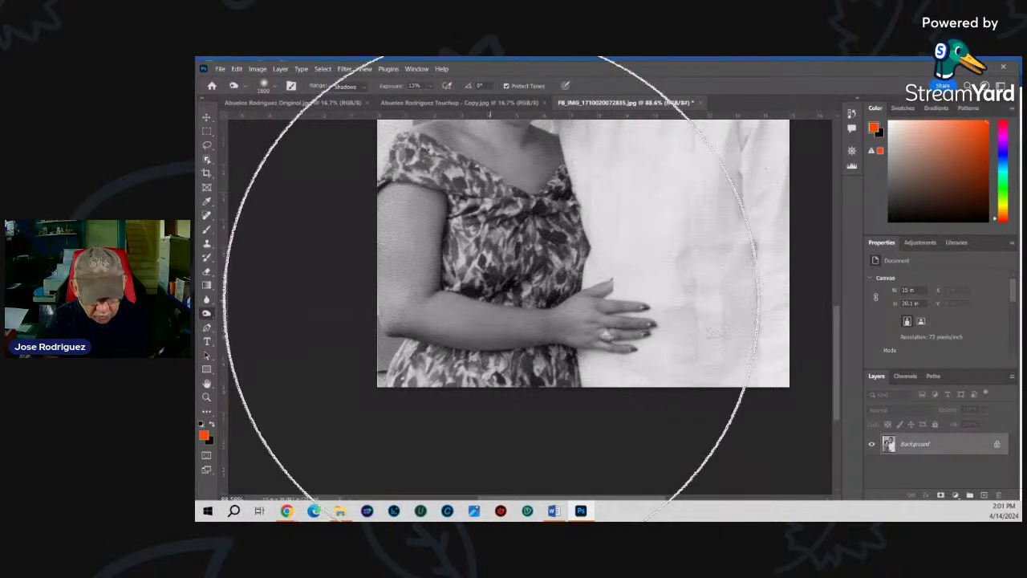
key(bracketleft)
key(bracketleft)
key(bracketleft)
key(bracketleft)
key(bracketleft)
key(bracketleft)
key(bracketleft)
key(bracketleft)
key(bracketleft)
key(bracketleft)
key(bracketleft)
key(bracketleft)
key(bracketleft)
key(bracketleft)
key(bracketleft)
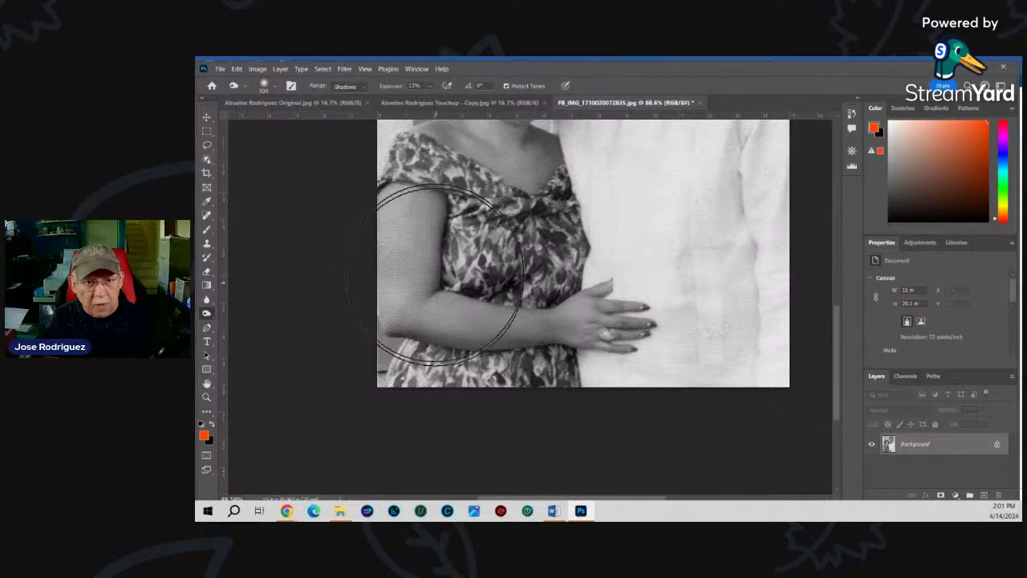
key(bracketleft)
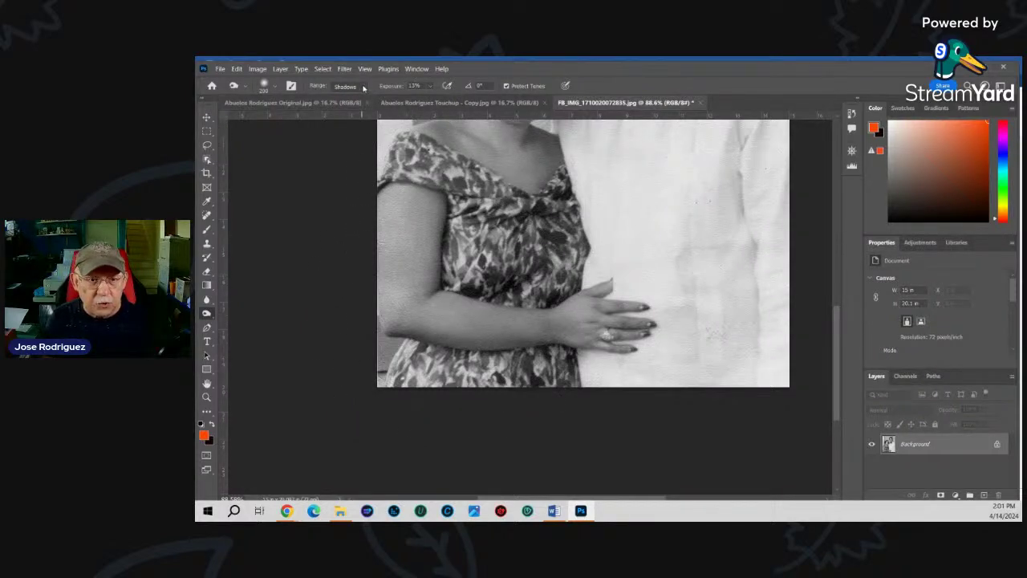
click(363, 88)
click(344, 102)
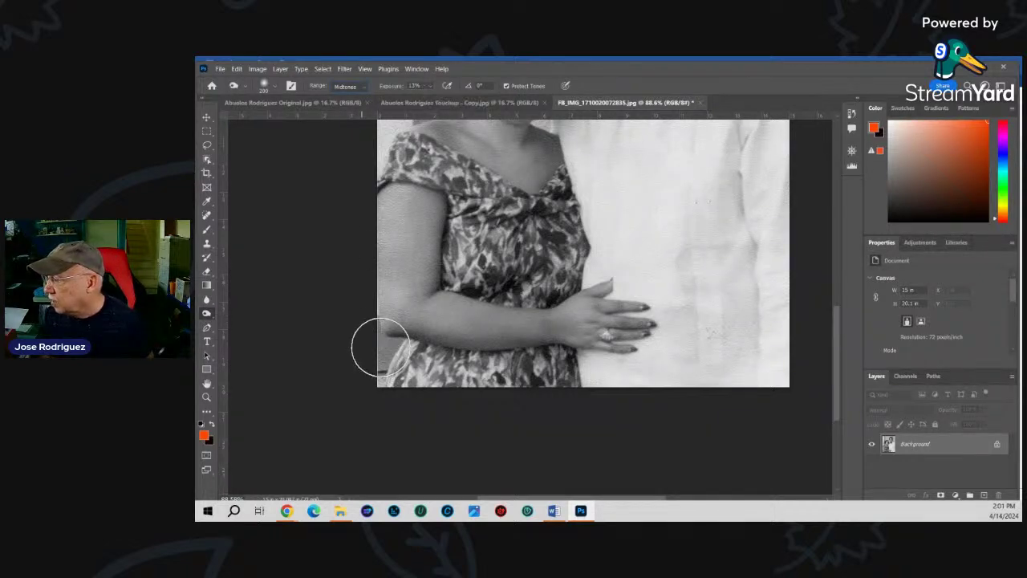
- Burn the woman's arm and dress and the lower edge of the man's white shirt
mouse_move(448, 377)
mouse_down()
mouse_move(382, 378)
mouse_move(502, 377)
mouse_move(384, 376)
mouse_move(459, 371)
mouse_move(358, 348)
mouse_move(361, 298)
mouse_move(377, 370)
mouse_move(429, 395)
mouse_move(499, 378)
mouse_move(366, 363)
mouse_move(461, 374)
mouse_move(383, 365)
mouse_move(401, 381)
mouse_move(375, 329)
mouse_move(394, 232)
mouse_up()
mouse_move(573, 329)
mouse_down()
mouse_move(633, 291)
mouse_move(618, 313)
mouse_move(605, 386)
mouse_move(635, 374)
mouse_move(603, 385)
mouse_move(642, 385)
mouse_move(605, 395)
mouse_up()
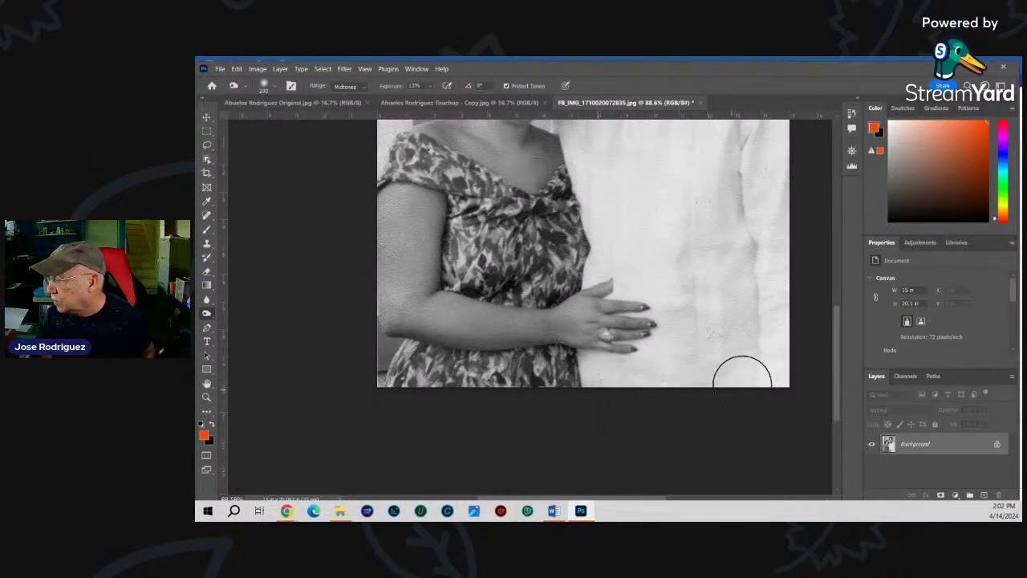
scroll(585, 375, right, 5)
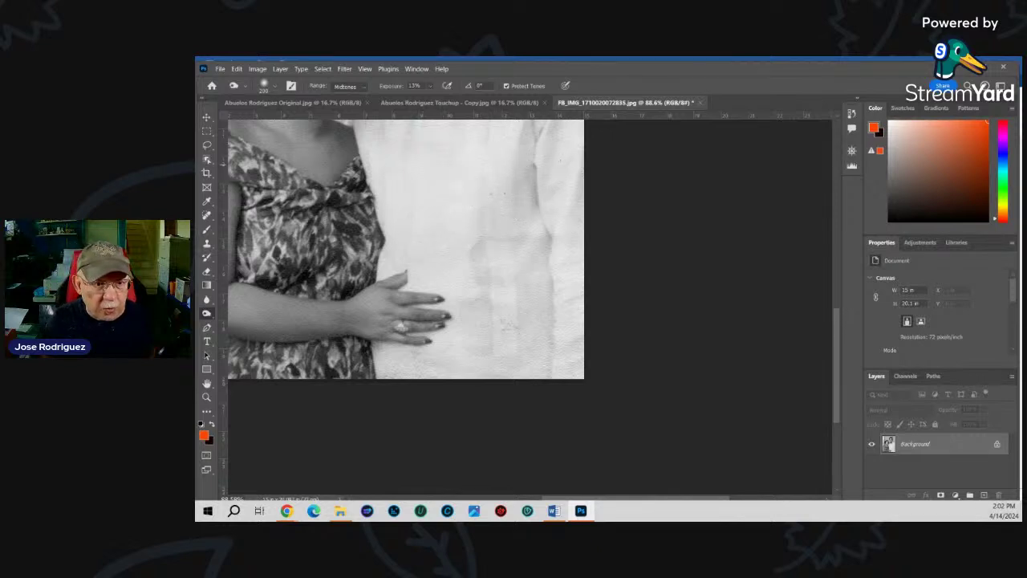
- Reduce the Burn brush to a small size and darken the faint folds and sleeve line of the white shirt
key(alt+Tab)
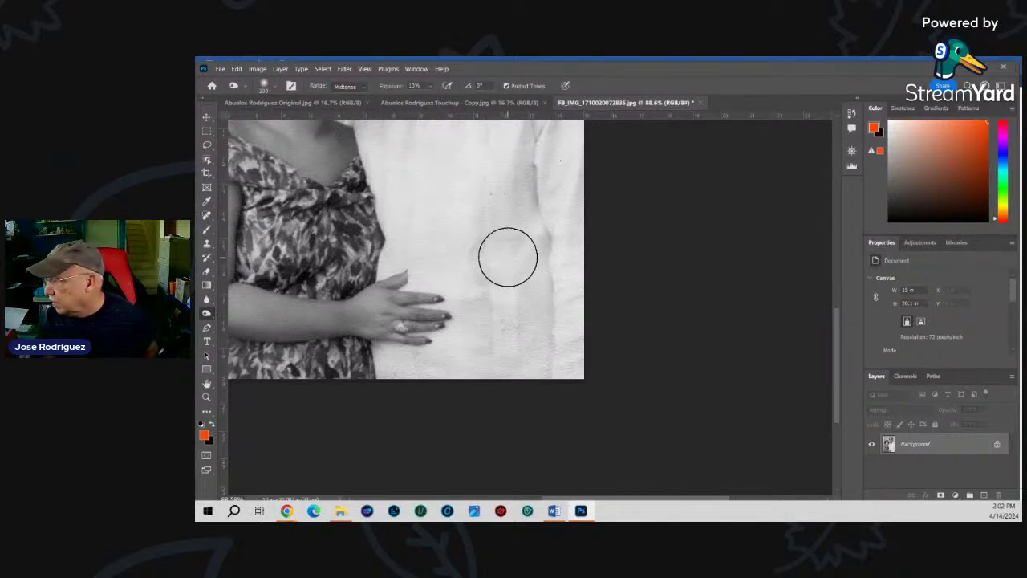
key(bracketleft)
key(bracketleft)
key(bracketleft)
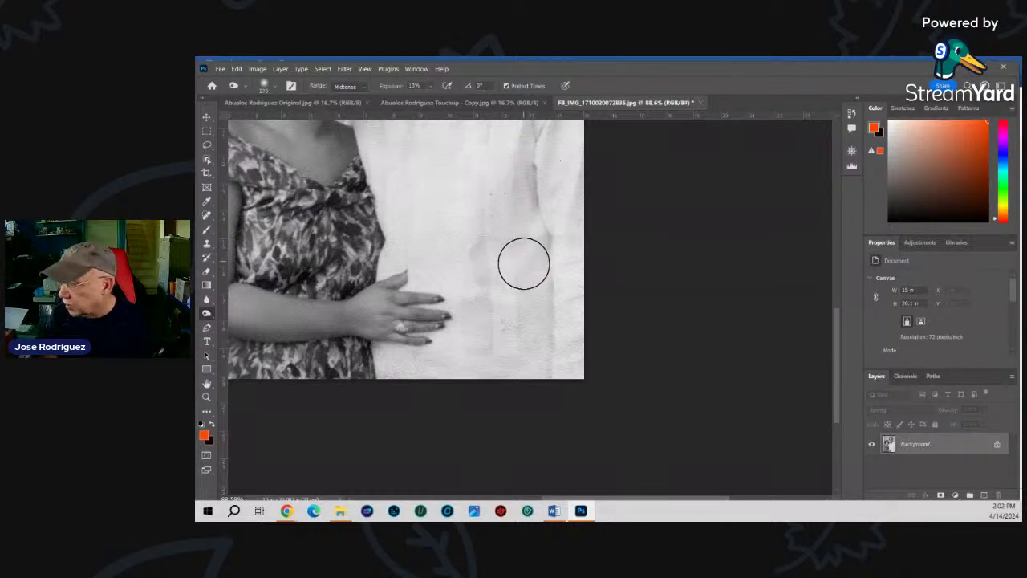
key(bracketleft)
key(bracketleft)
key(bracketleft)
key(bracketleft)
key(bracketleft)
key(bracketleft)
key(bracketleft)
key(bracketleft)
key(bracketleft)
key(bracketleft)
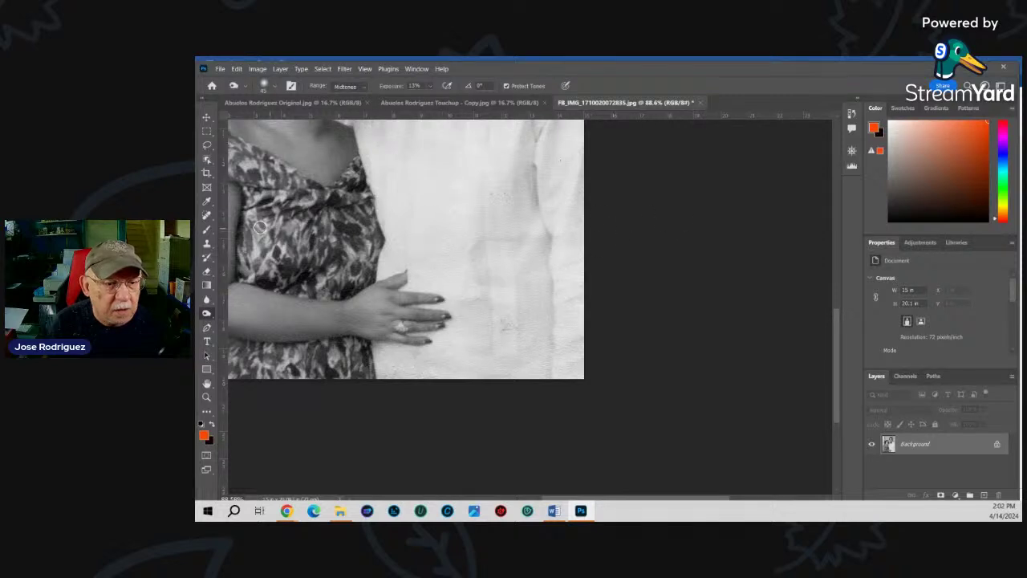
- Heal the specks on the shirt front beside the woman's hand and on the sleeve with a slightly larger Spot Healing Brush
click(206, 216)
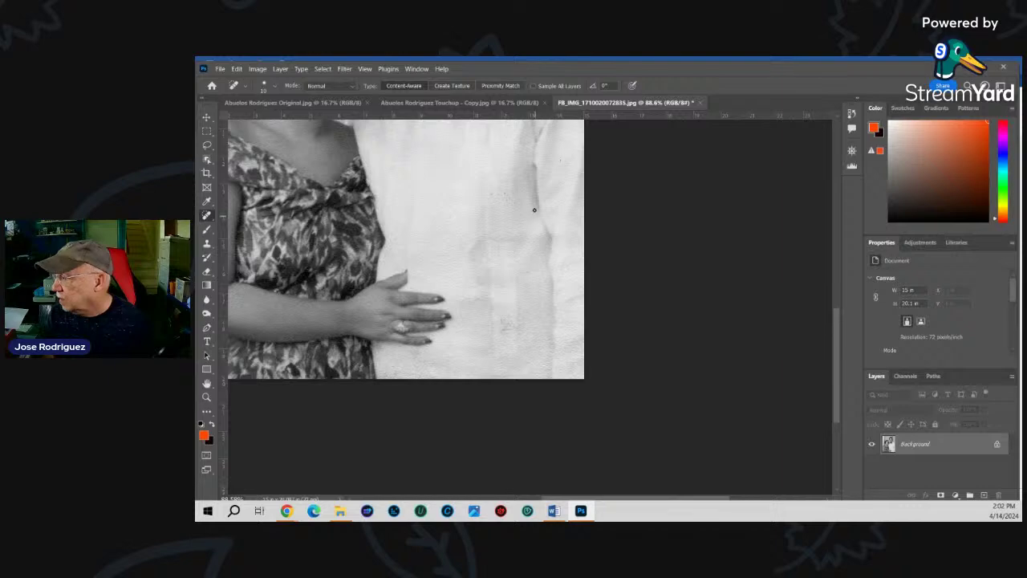
key(bracketright)
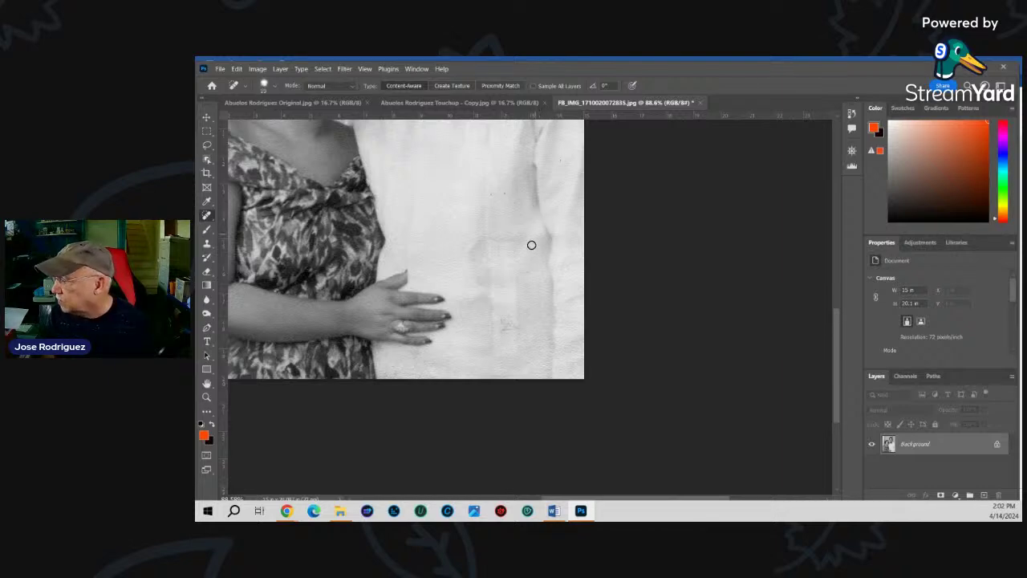
click(504, 327)
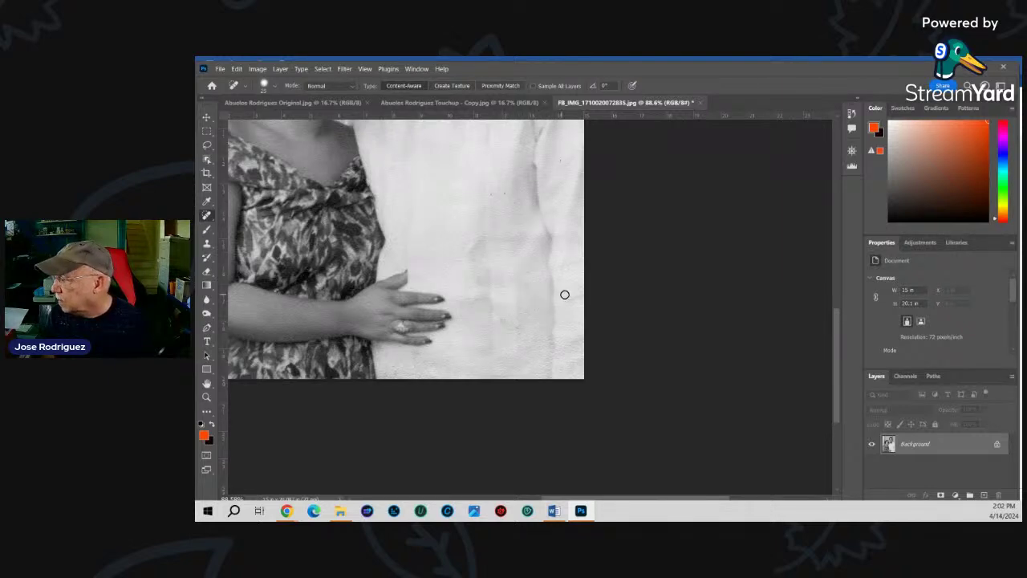
click(562, 164)
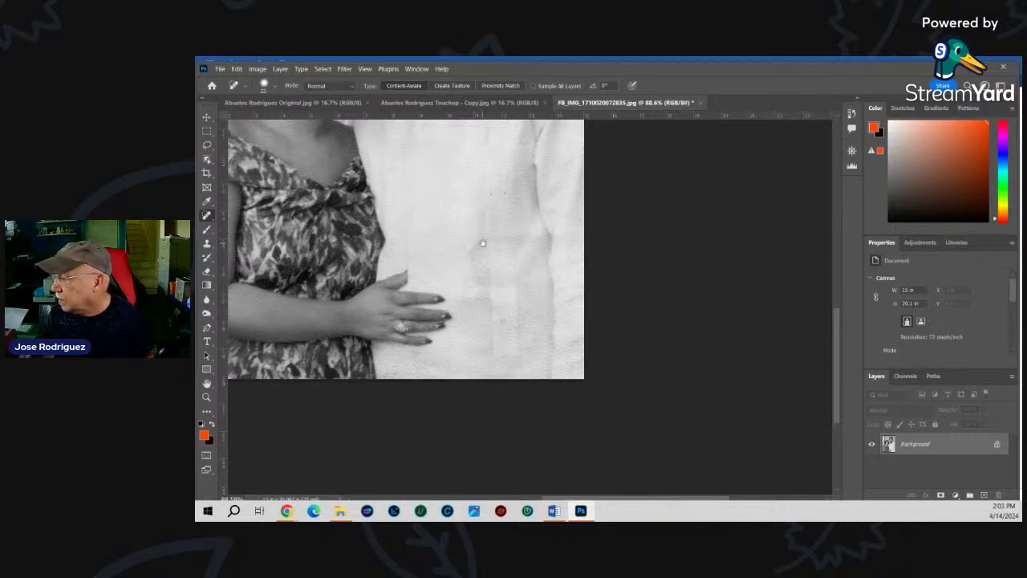
scroll(482, 243, up, 3)
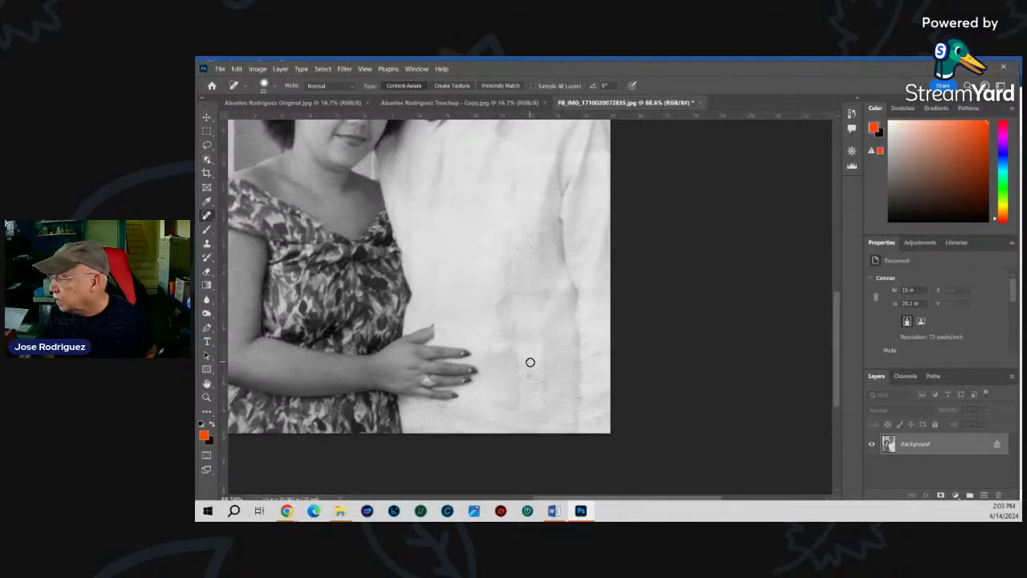
click(530, 368)
mouse_move(500, 245)
mouse_down()
mouse_move(528, 275)
mouse_move(661, 278)
mouse_up()
scroll(529, 275, down, 3)
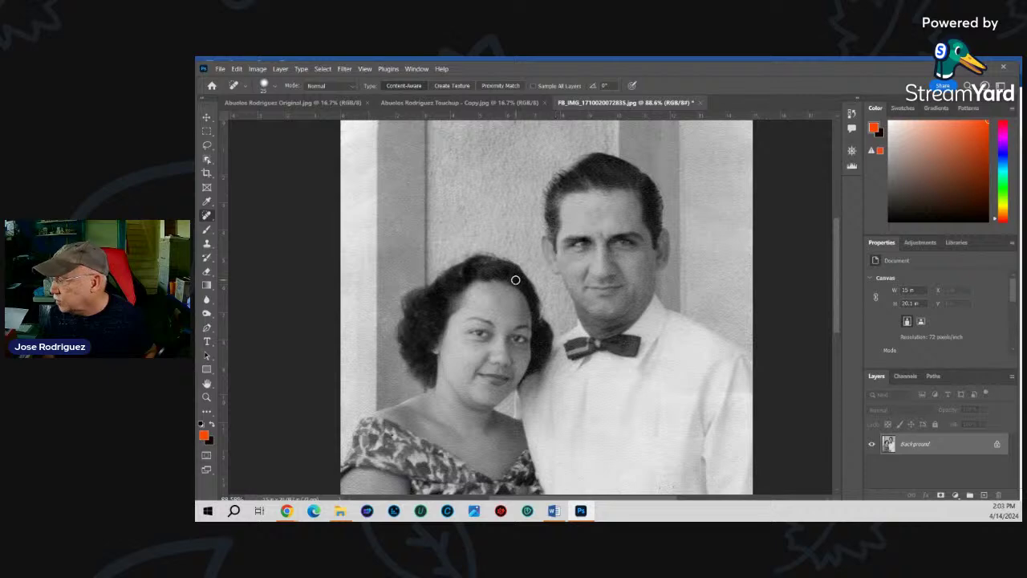
drag(511, 373, 514, 329)
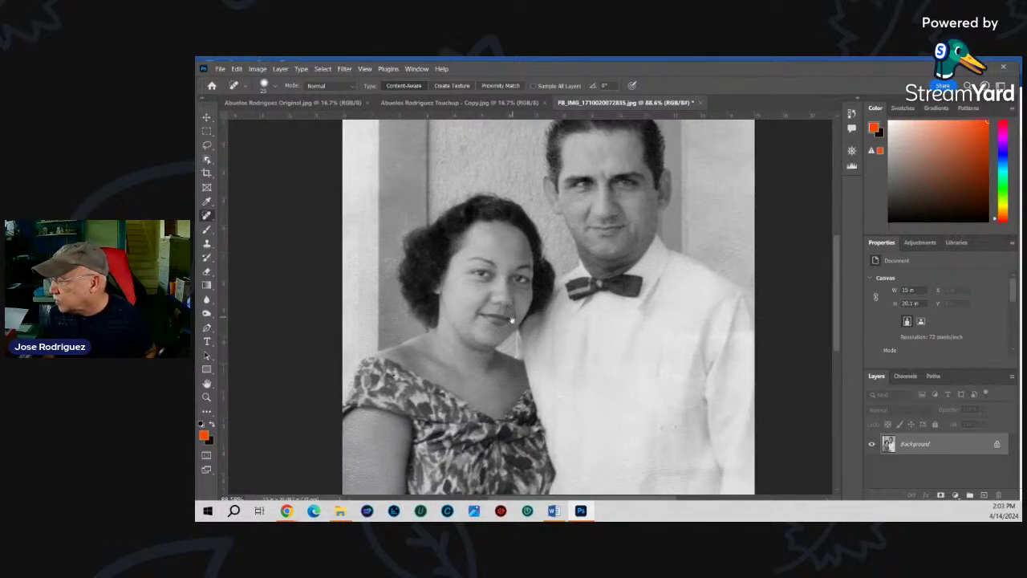
scroll(513, 352, up, 2)
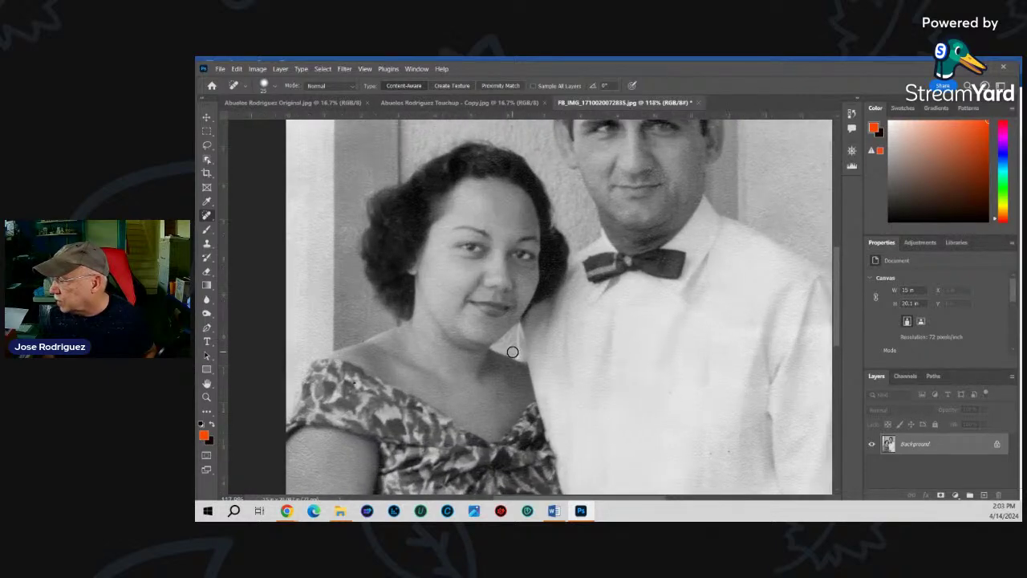
scroll(513, 350, down, 2)
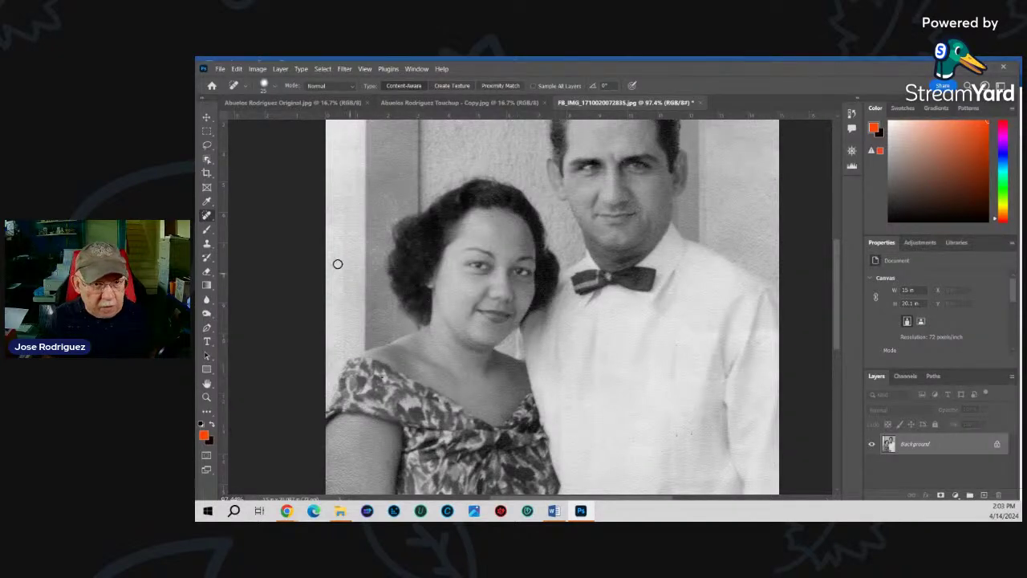
- Open the sepia original img005.jpg from the Photos For Print Demos folder
click(220, 69)
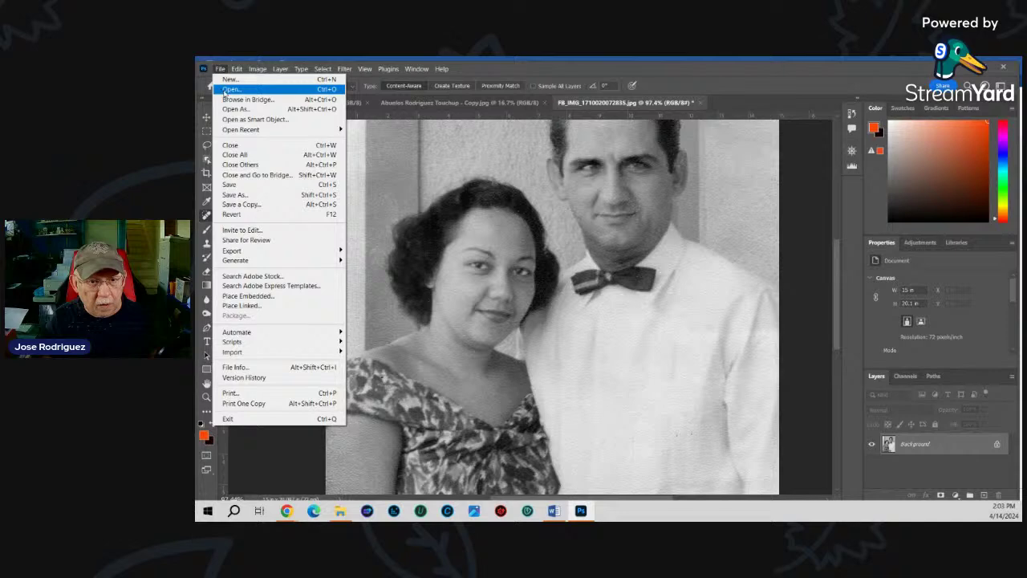
click(224, 90)
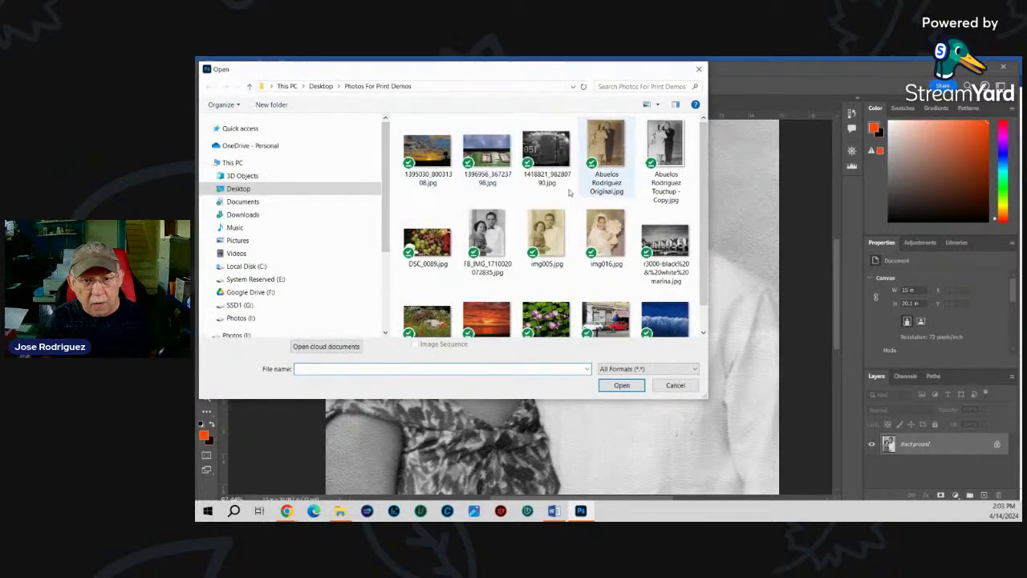
double_click(547, 237)
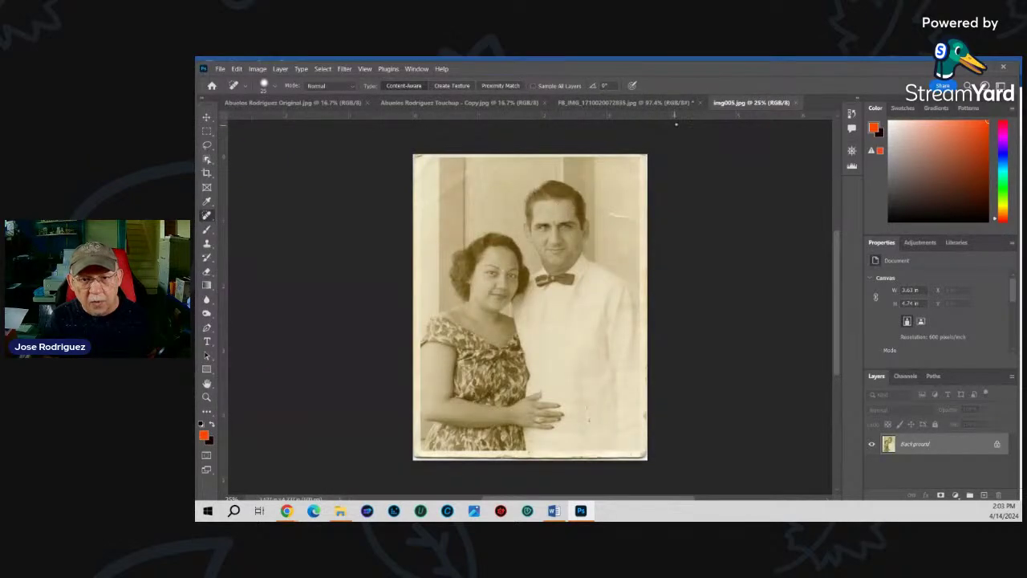
- Compare the whole retouched black-and-white photo with the sepia original img005.jpg
click(649, 105)
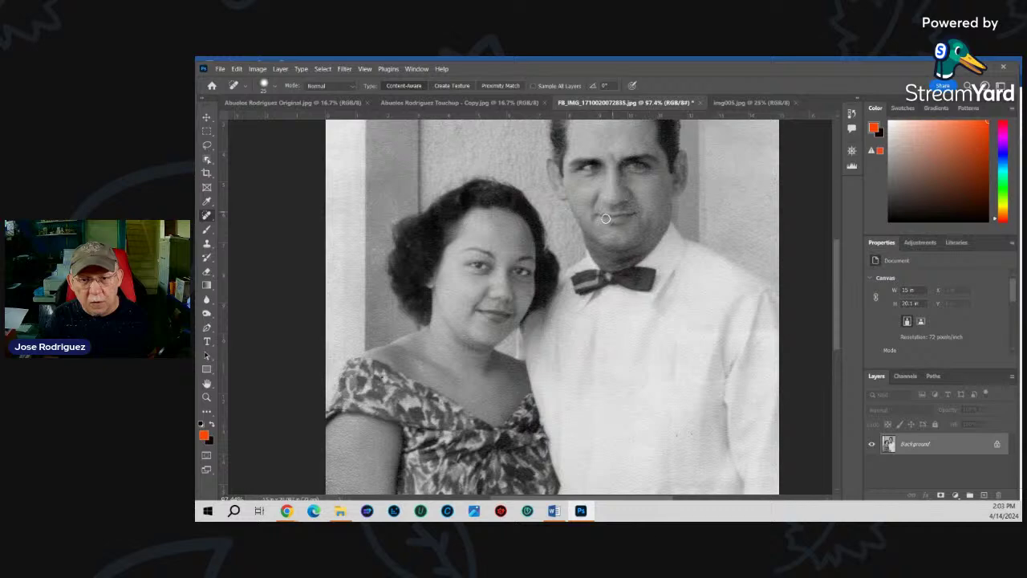
key(ctrl+minus)
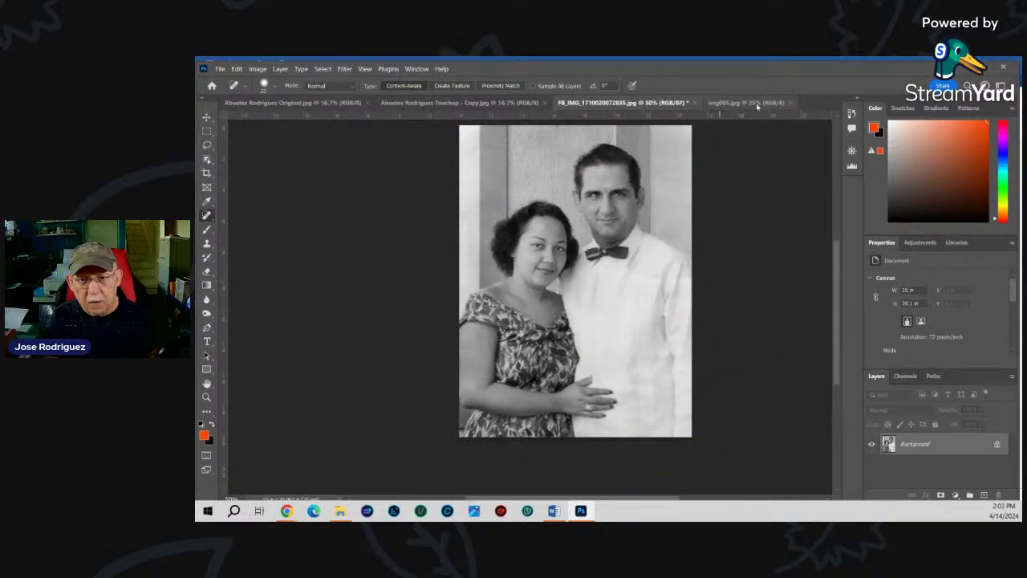
click(746, 102)
scroll(586, 232, up, 2)
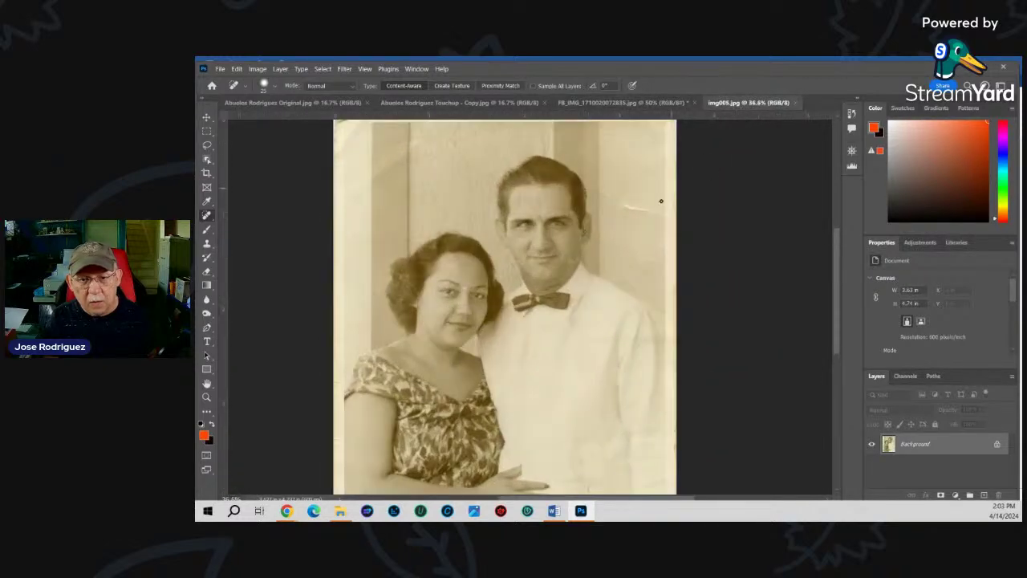
click(658, 106)
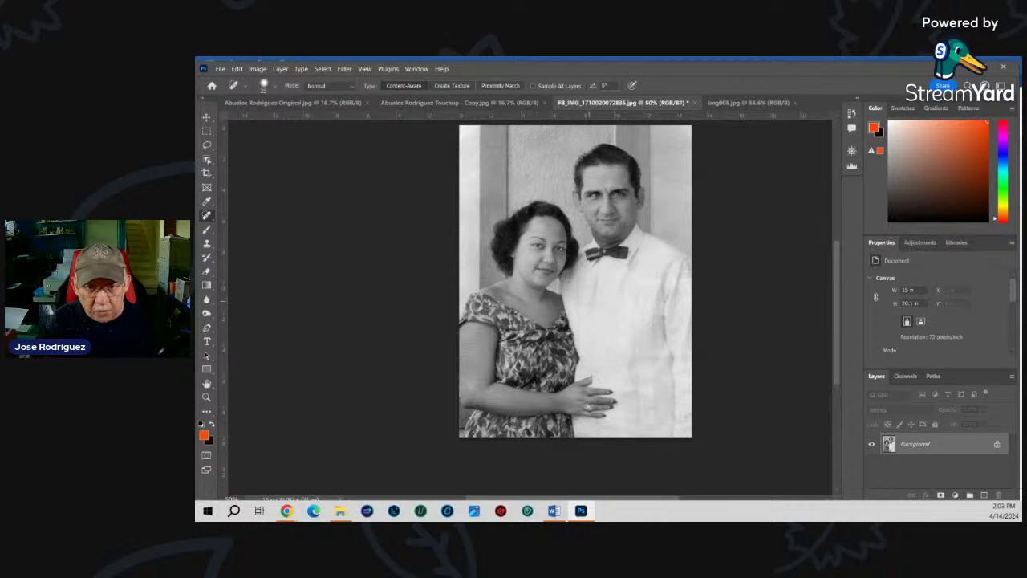
scroll(584, 313, up, 1)
scroll(584, 313, down, 1)
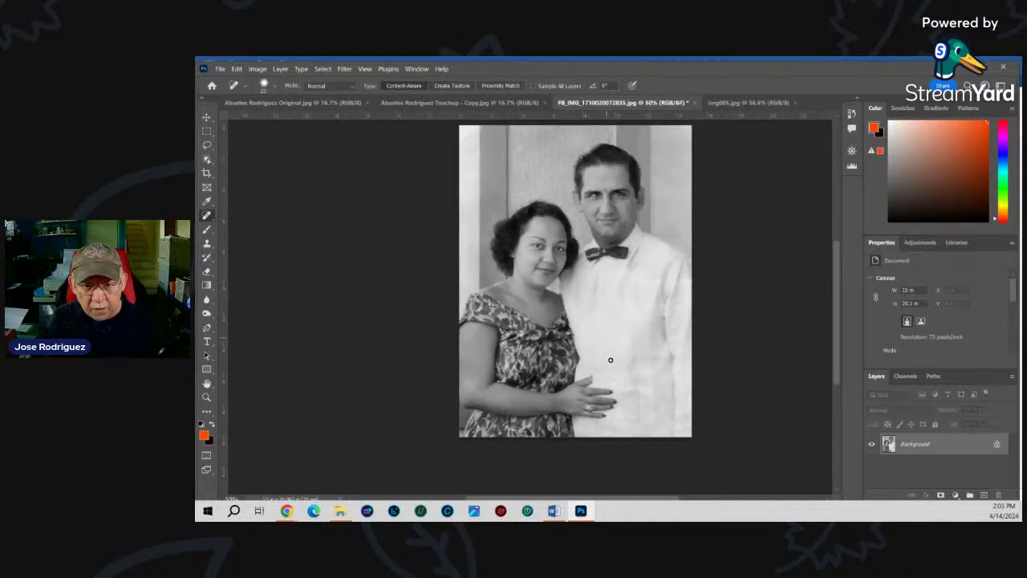
scroll(611, 345, down, 1)
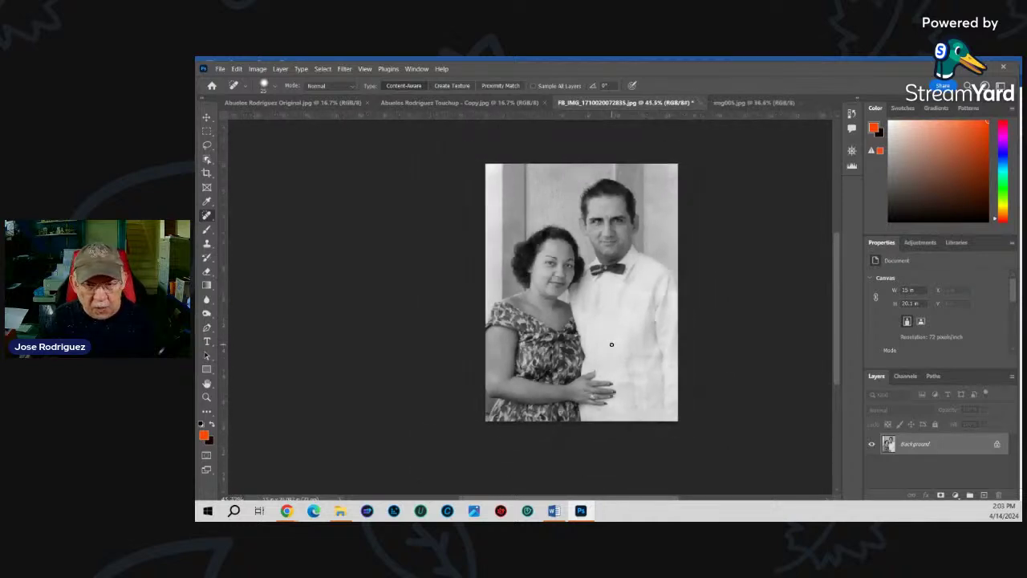
key(h)
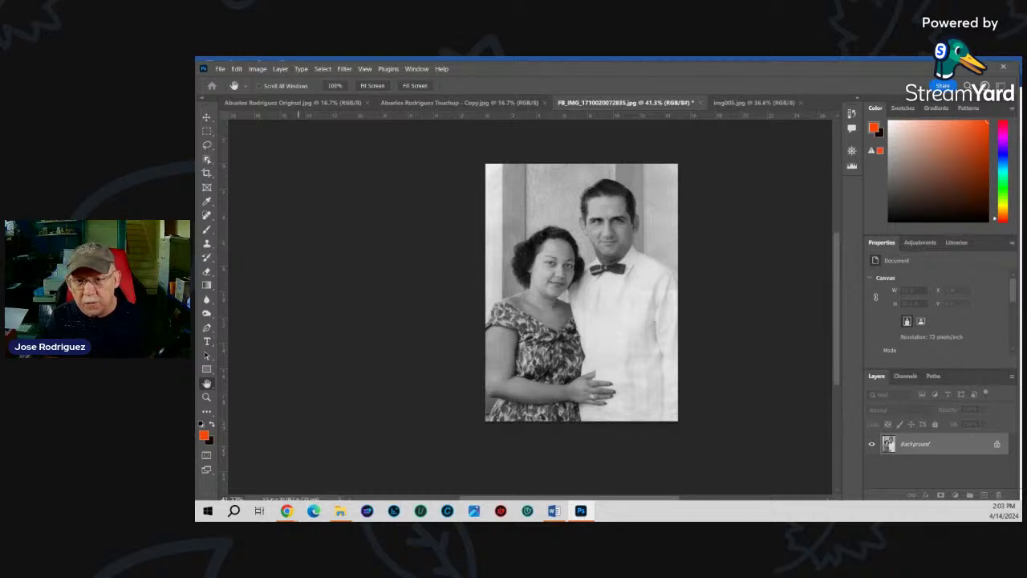
- Compare the retouched black-and-white couple photo with the whole sepia original img005.jpg
key(j)
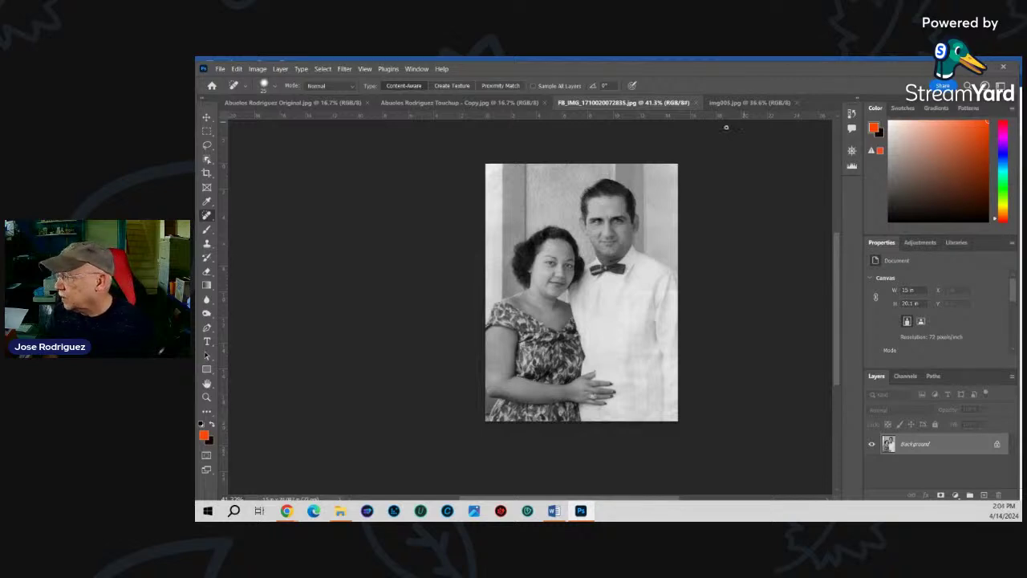
click(778, 101)
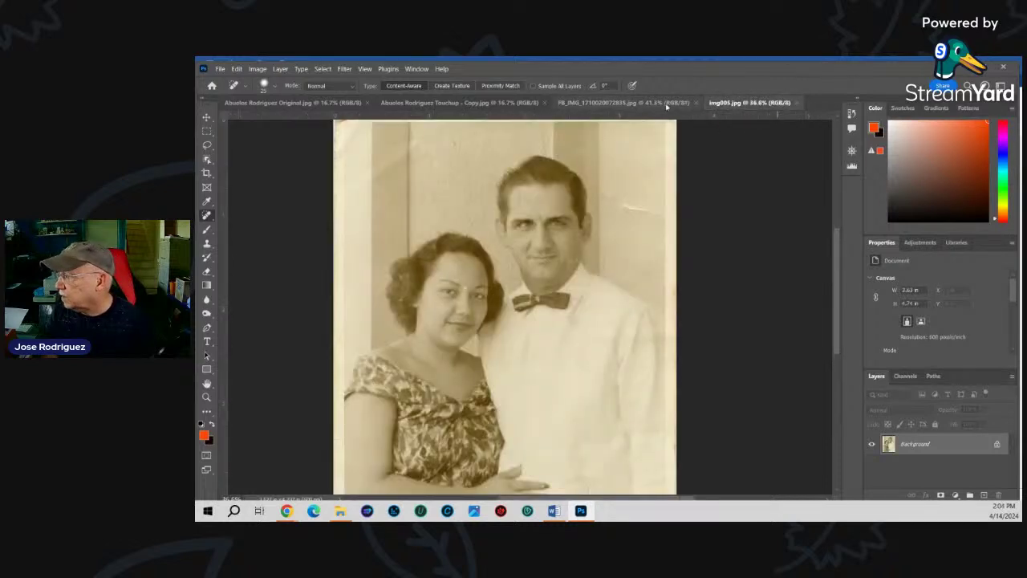
scroll(615, 222, down, 2)
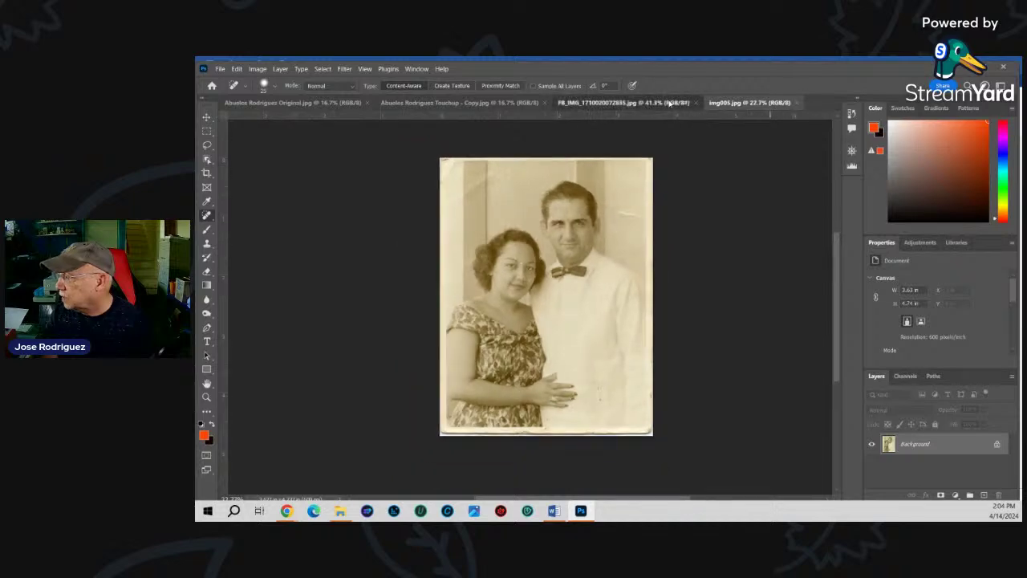
click(671, 105)
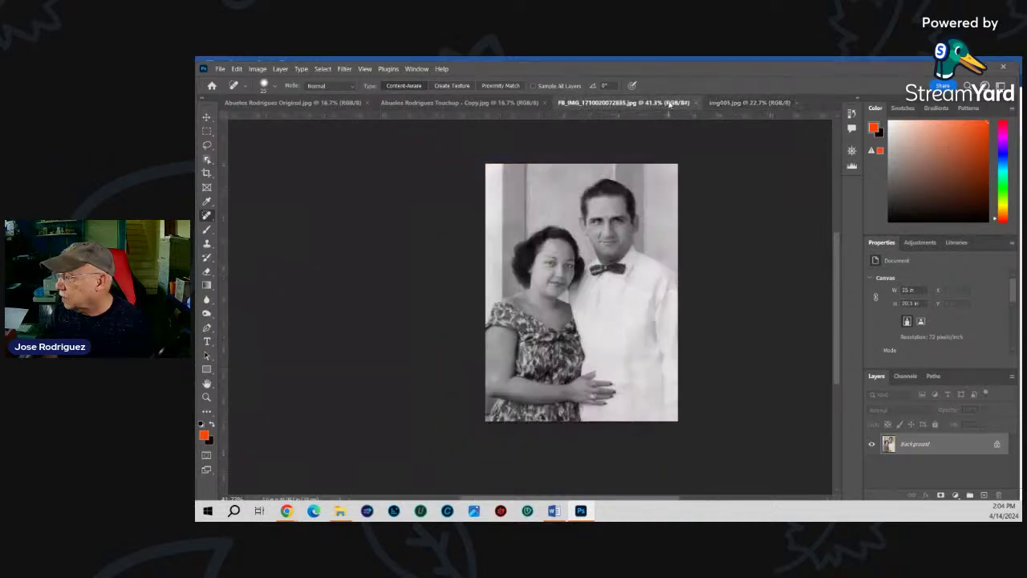
click(736, 104)
- Compare the touched-up wedding portrait with its damaged sepia original, examining the original's lamp and bouquet area up close
click(500, 105)
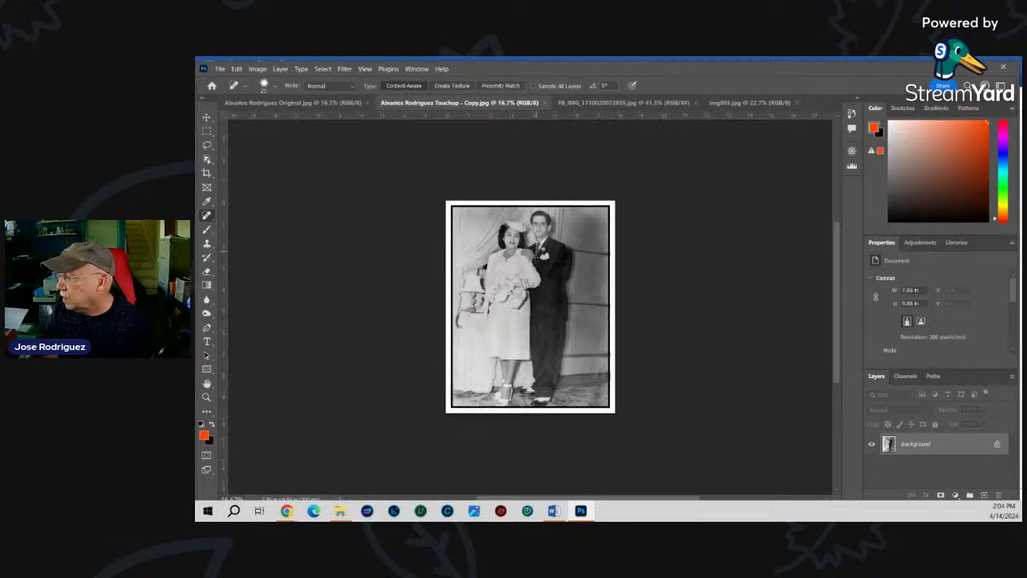
scroll(500, 245, up, 5)
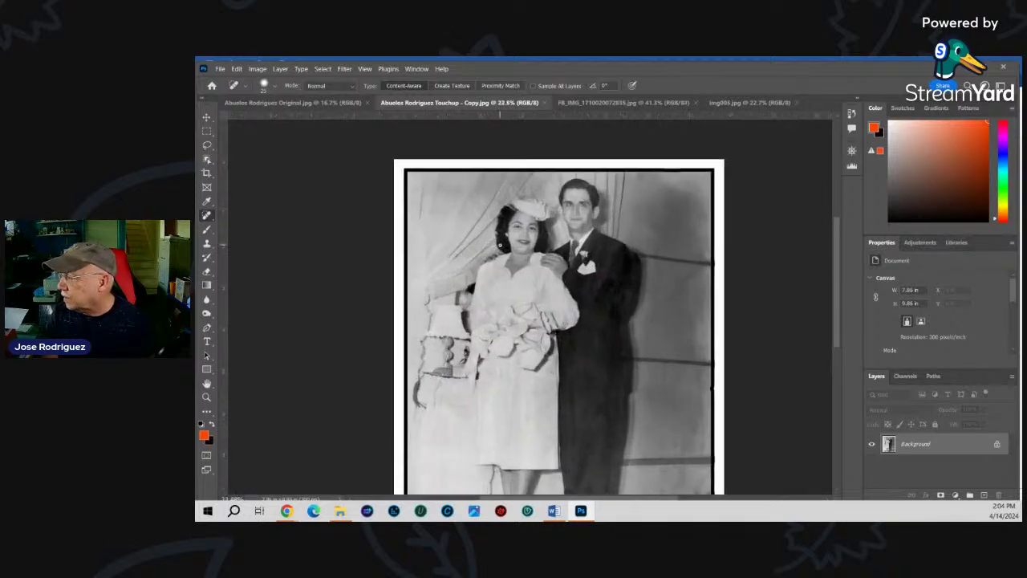
scroll(500, 245, down, 4)
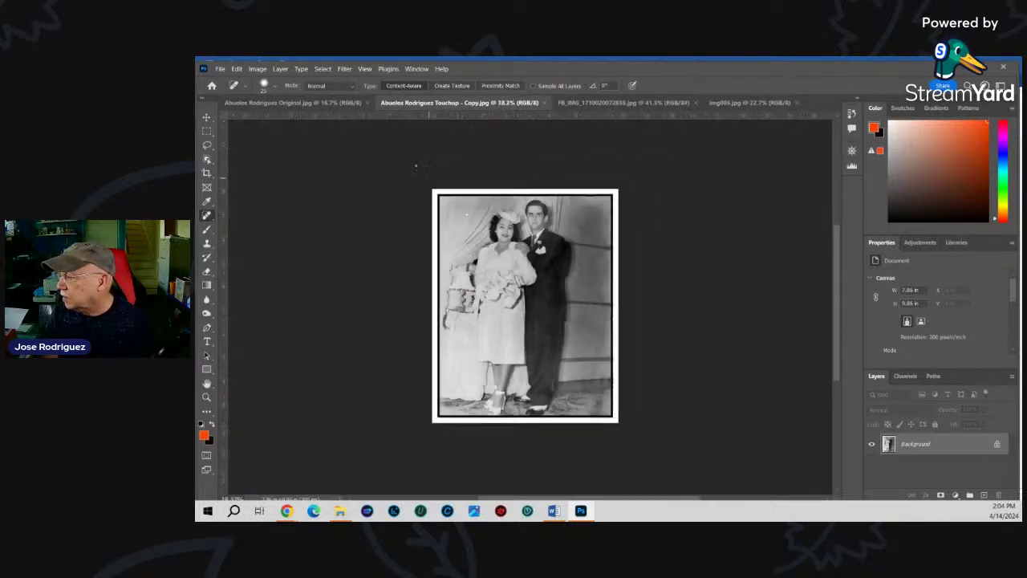
click(331, 102)
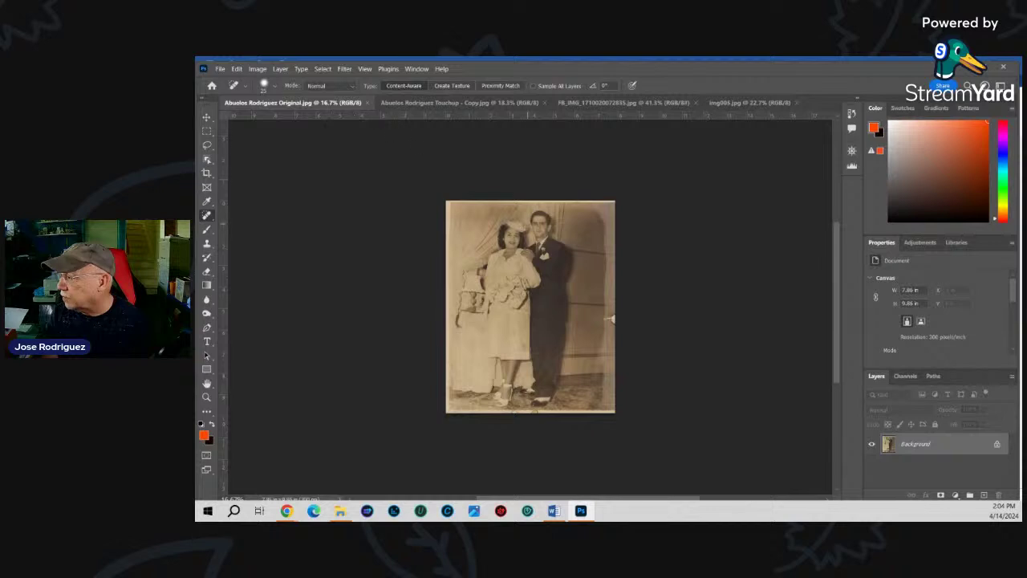
scroll(572, 300, up, 2)
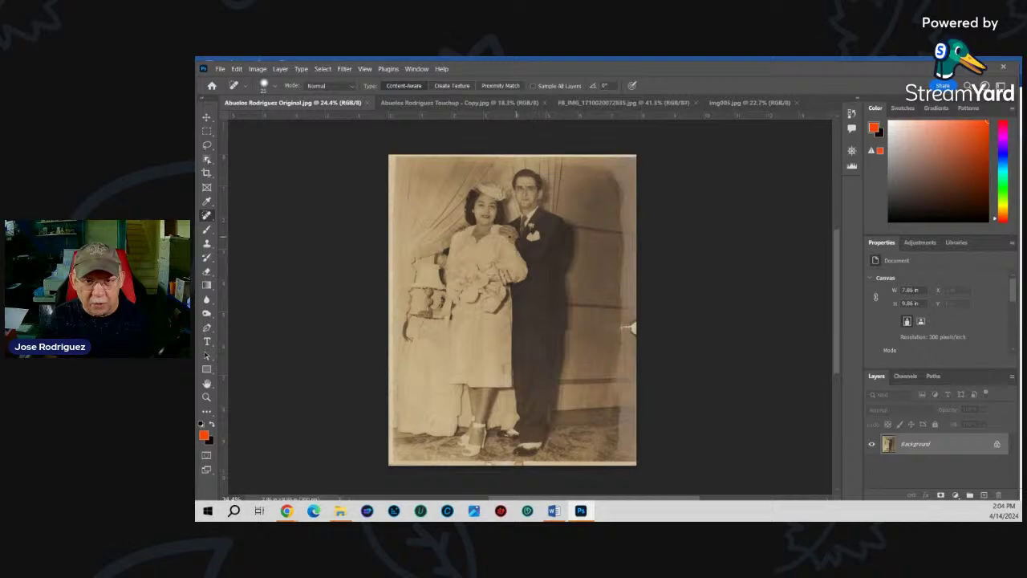
scroll(421, 321, up, 5)
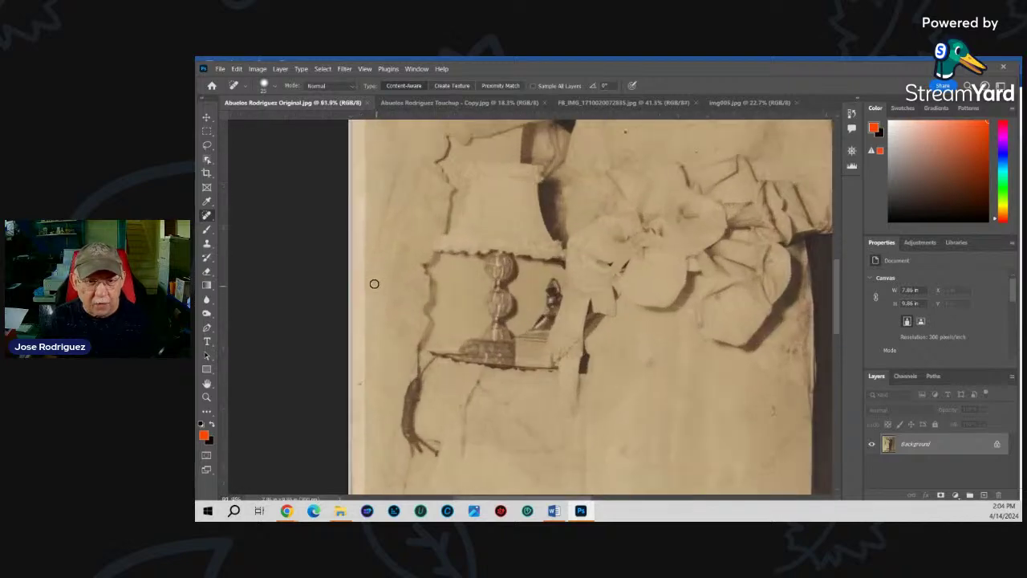
scroll(374, 284, up, 3)
scroll(553, 278, down, 2)
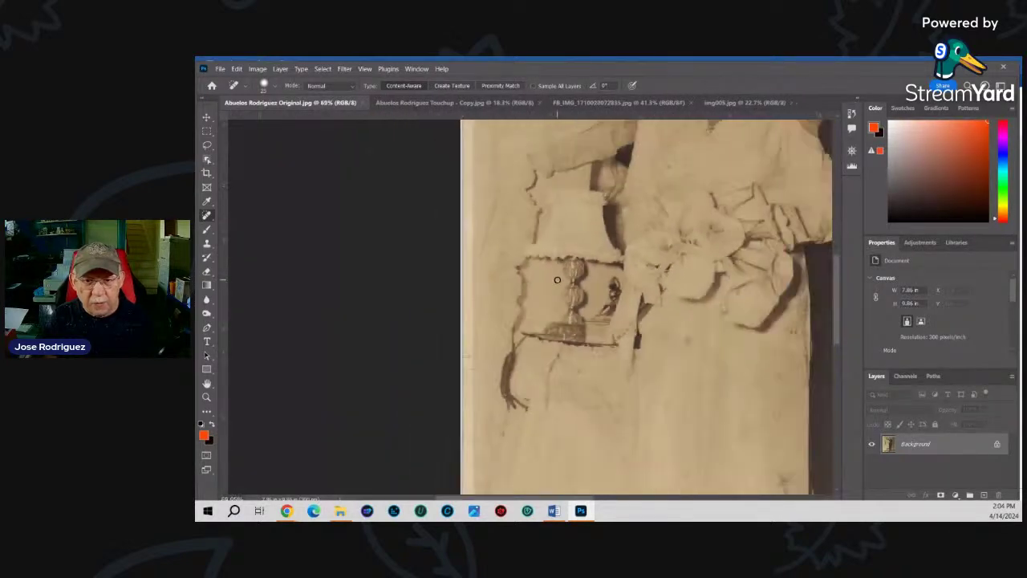
scroll(557, 279, down, 5)
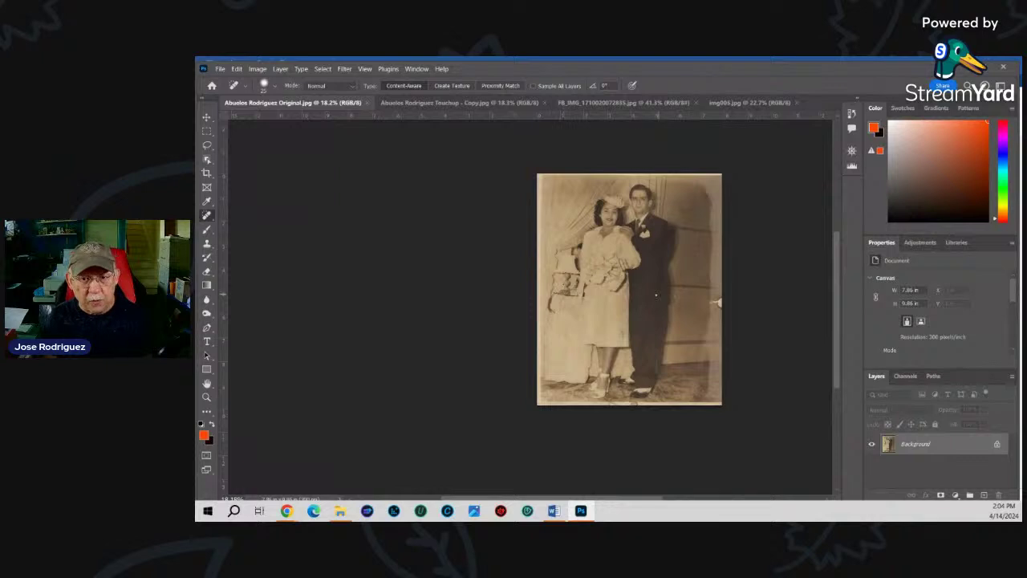
scroll(667, 291, up, 2)
scroll(658, 290, down, 2)
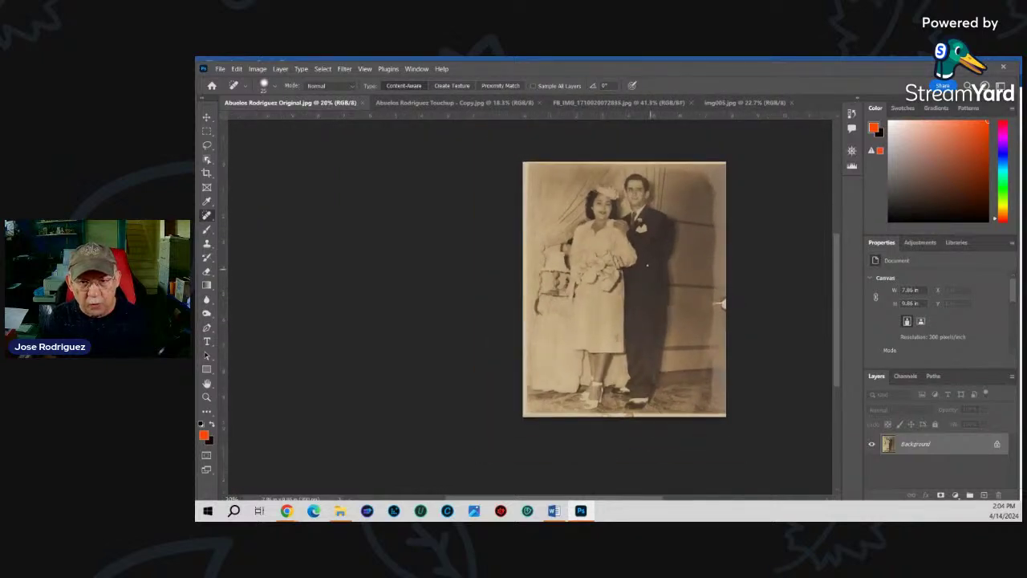
- Examine the bordered black-and-white touch-up of the wedding portrait enlarged, and return to the sepia original
click(499, 104)
scroll(517, 278, up, 4)
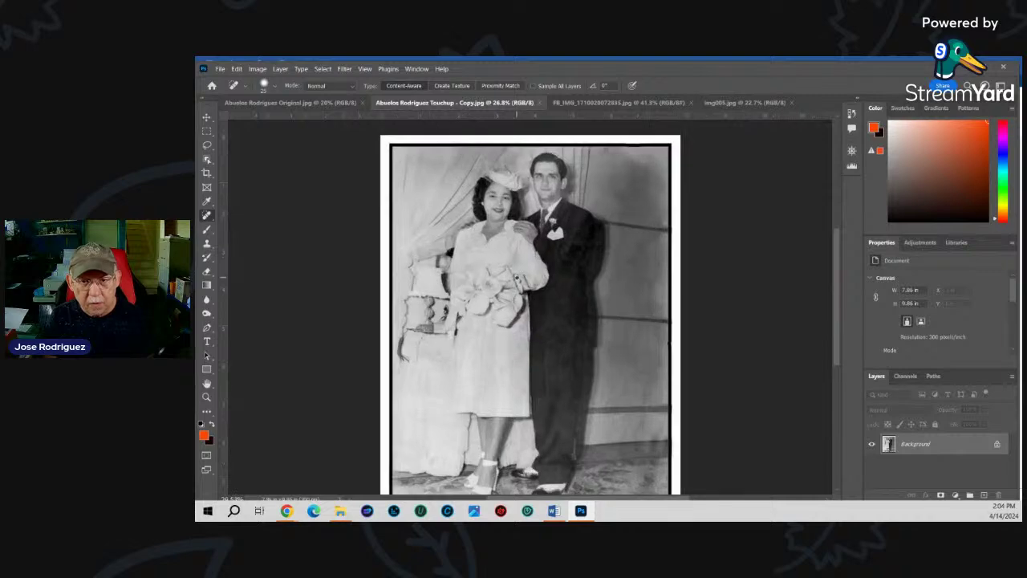
scroll(517, 278, down, 1)
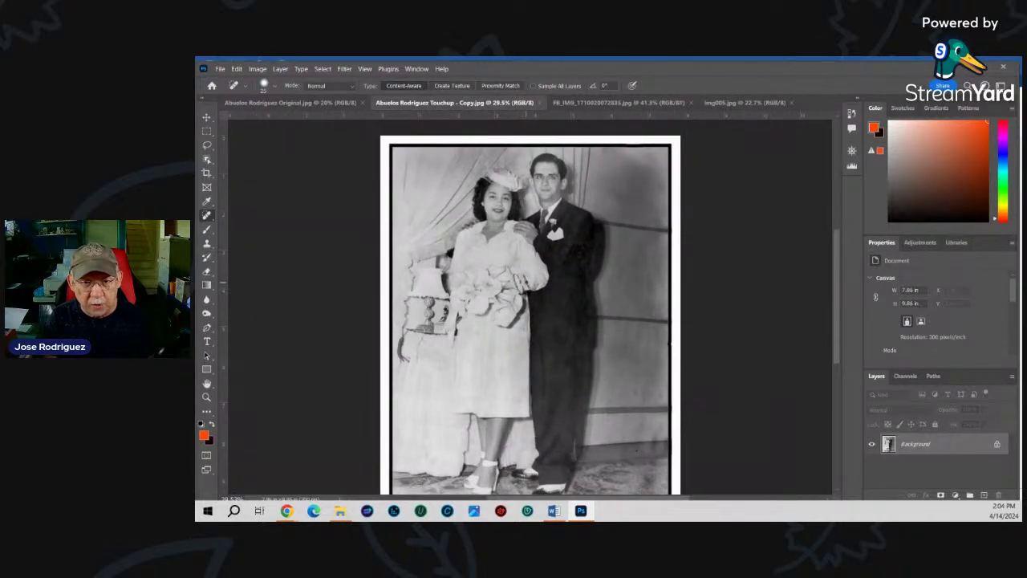
scroll(523, 281, down, 1)
scroll(518, 273, up, 1)
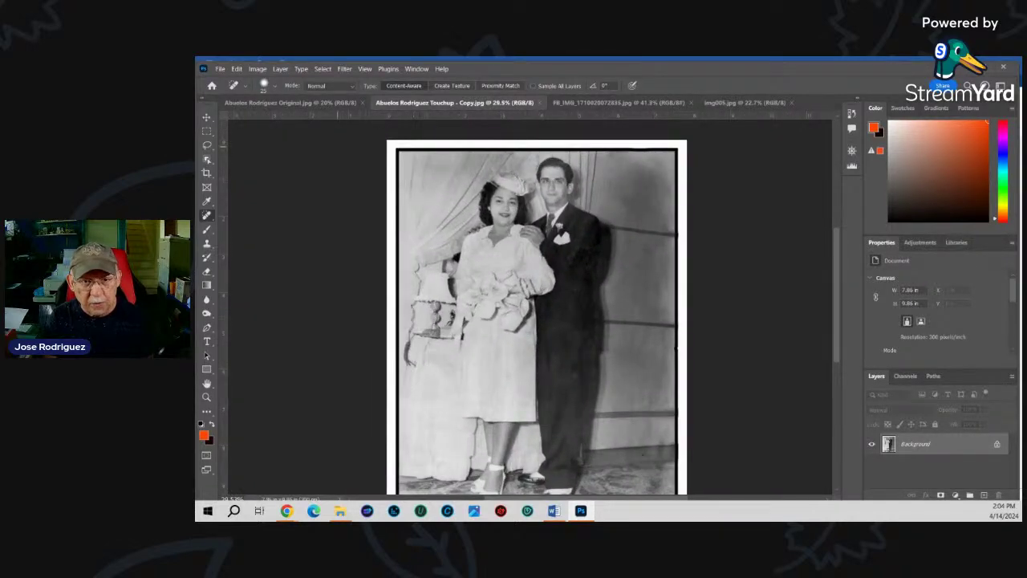
click(342, 103)
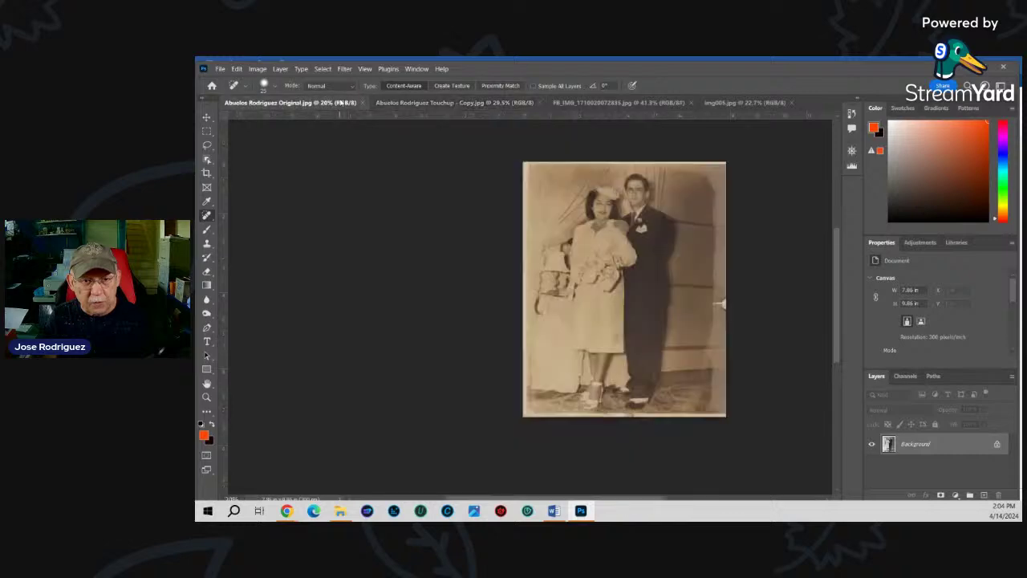
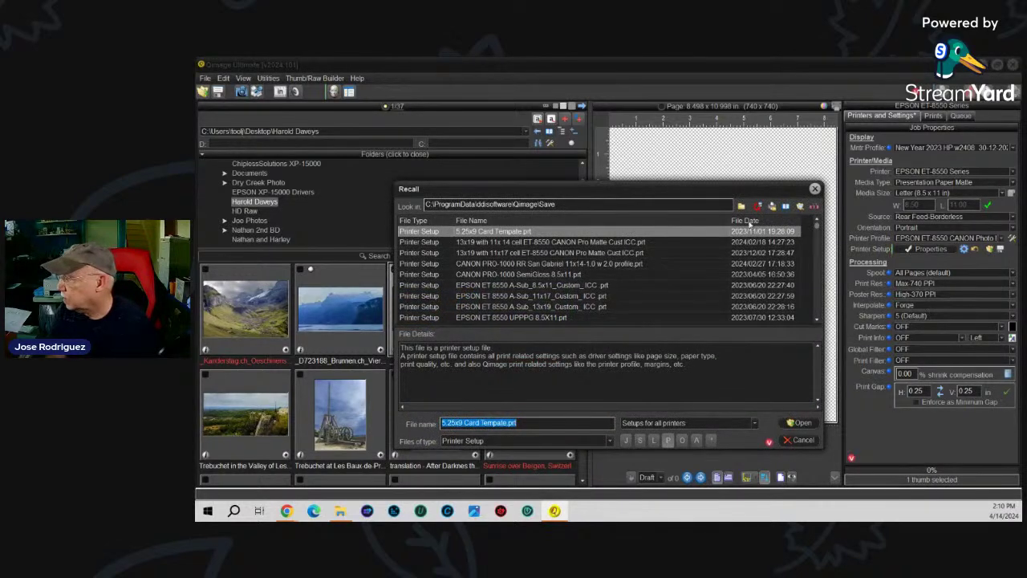
- In Qimage Ultimate, sort the saved printer setups by newest date and load EPSON ET-8550 Canon Photo Matte Letter.prt
click(752, 221)
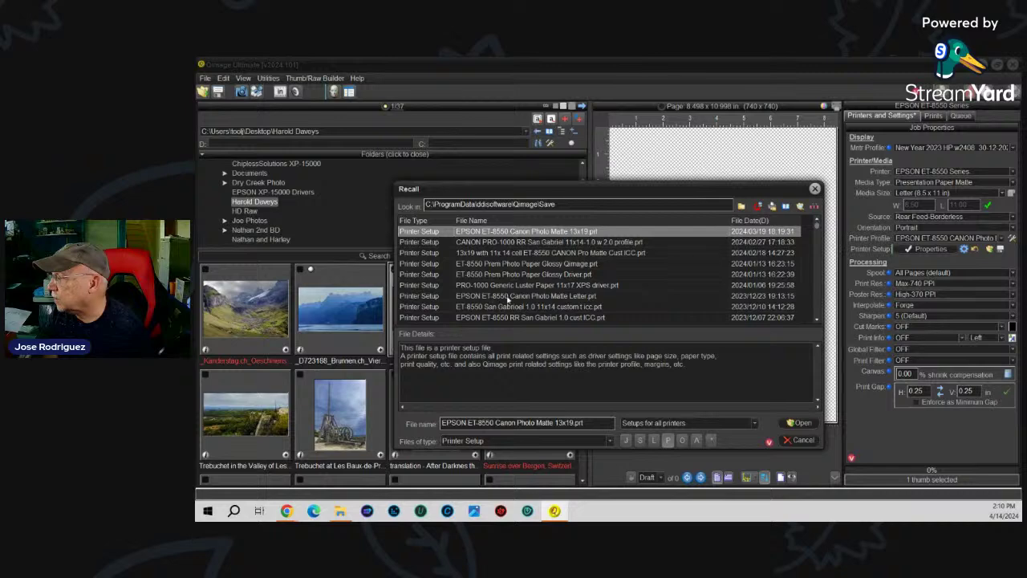
click(546, 296)
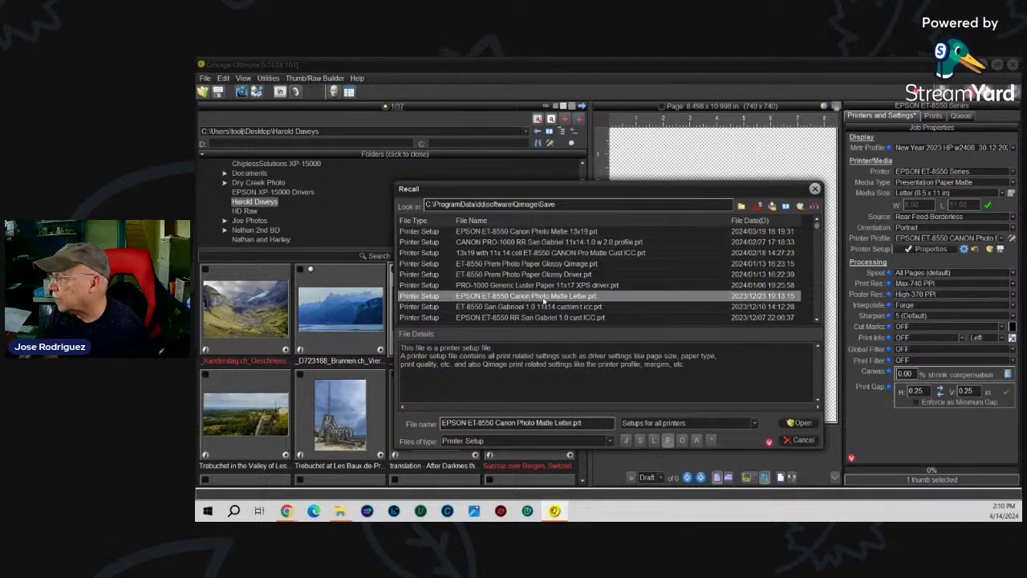
double_click(544, 296)
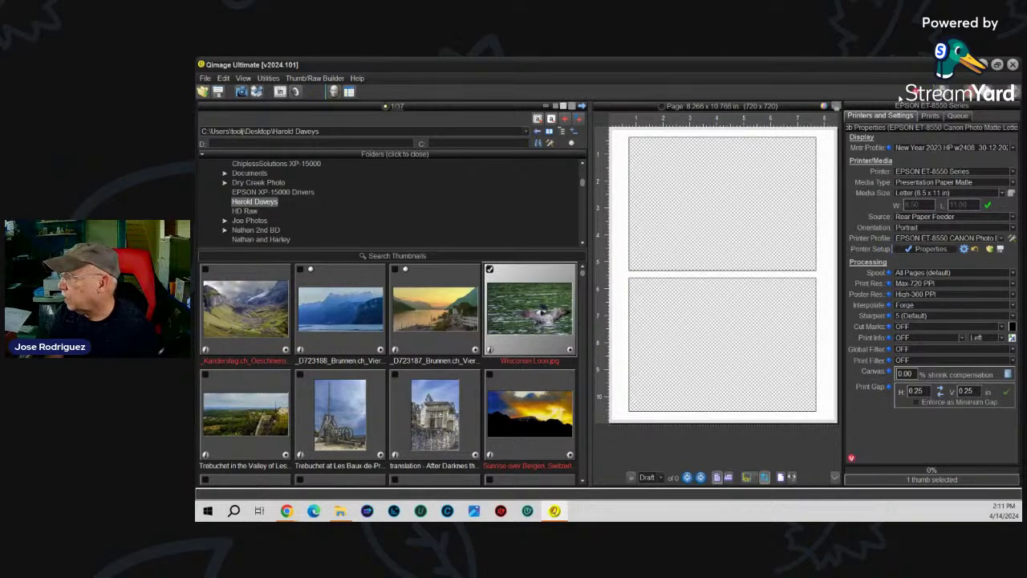
- Add 5.00 x 7.00 prints of the Brunnen lakeview sunset and the color full-res Bristlecone Pine photo to the page
click(474, 350)
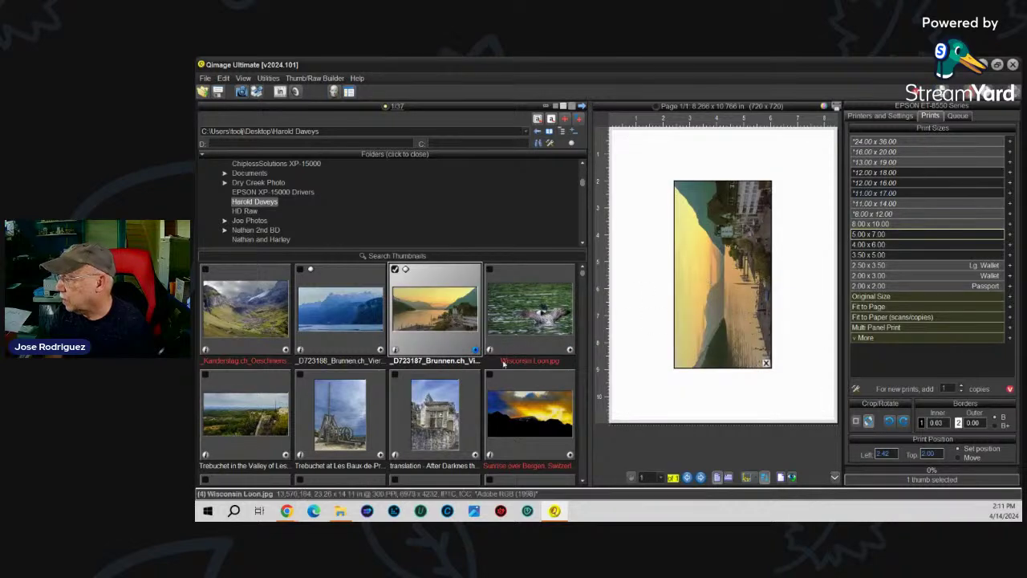
scroll(469, 364, down, 3)
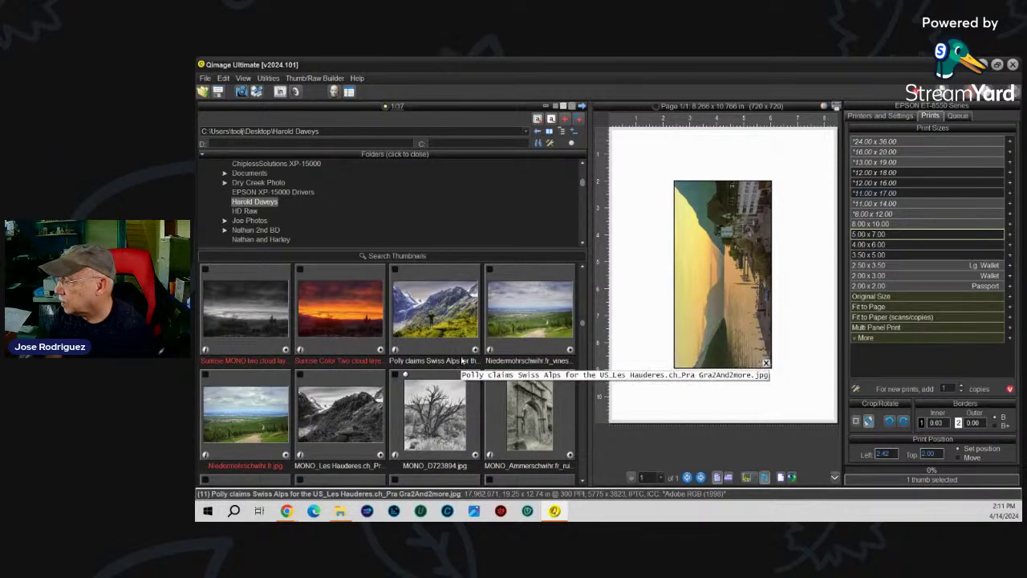
scroll(503, 346, up, 1)
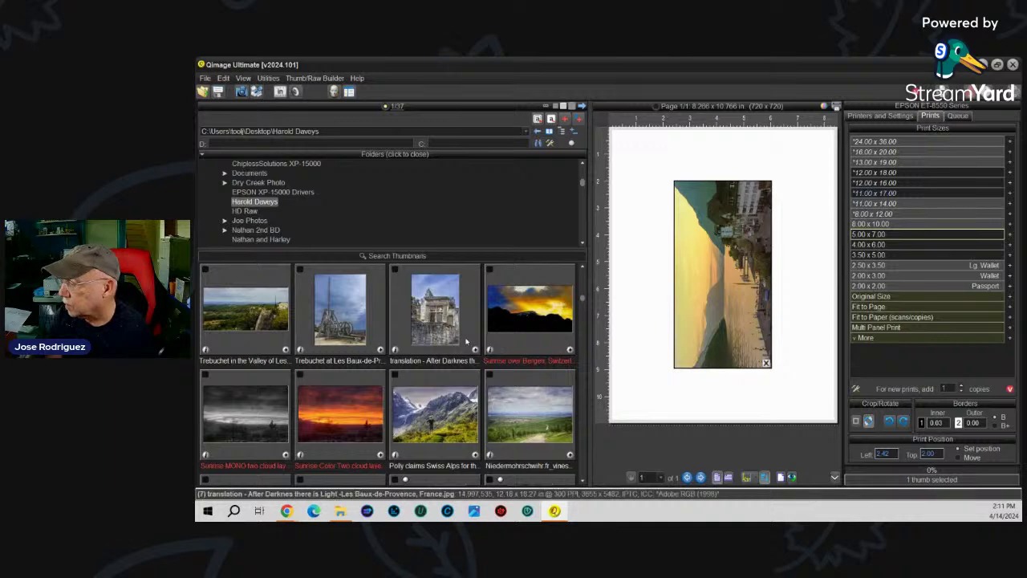
scroll(465, 341, down, 3)
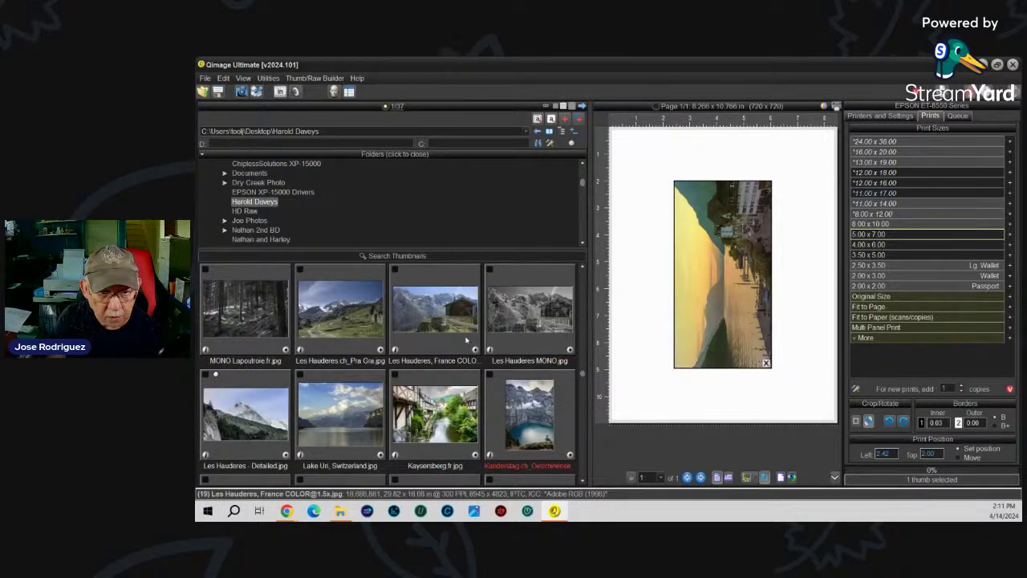
scroll(465, 341, up, 2)
scroll(466, 341, down, 2)
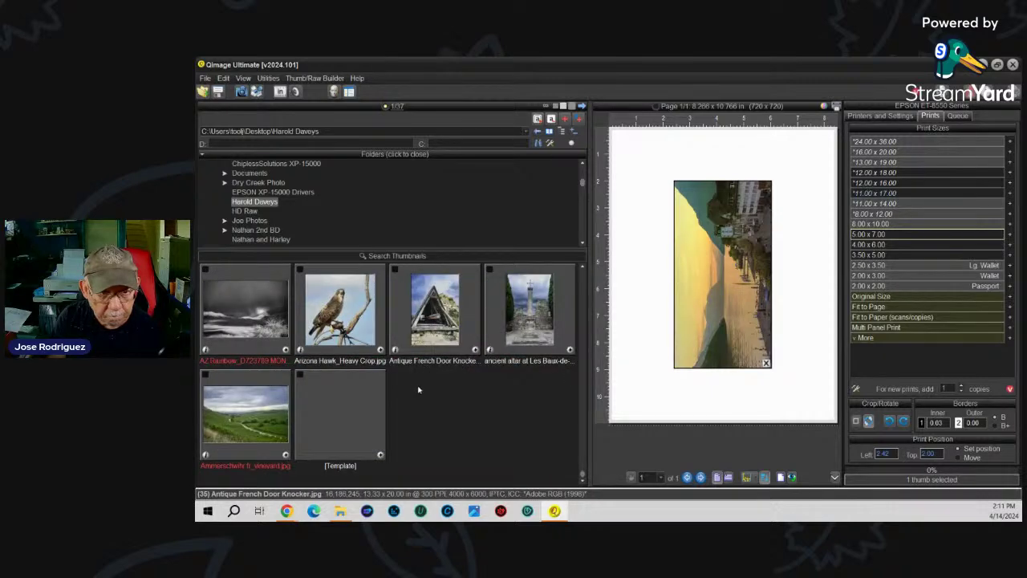
scroll(437, 369, up, 2)
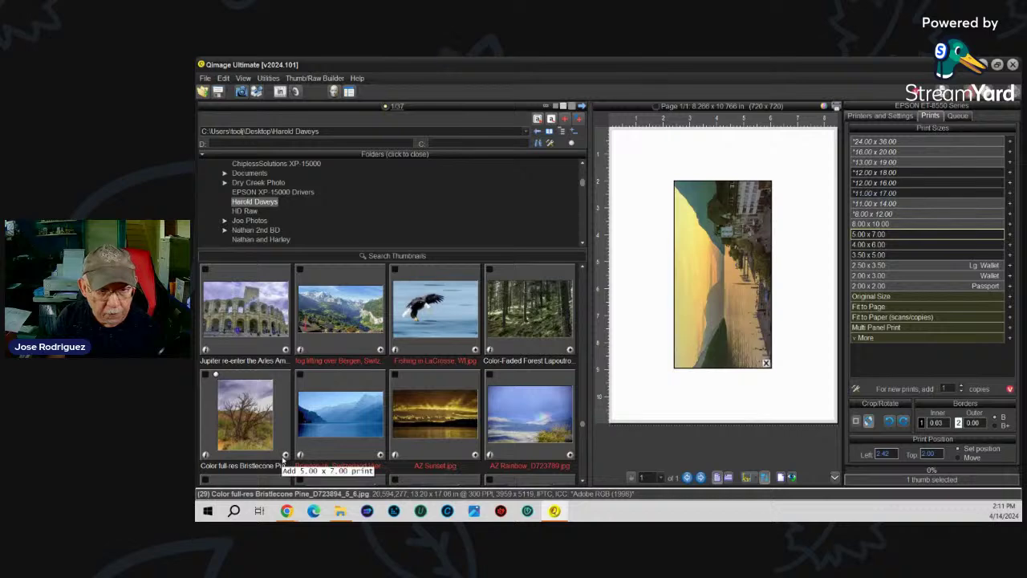
click(285, 458)
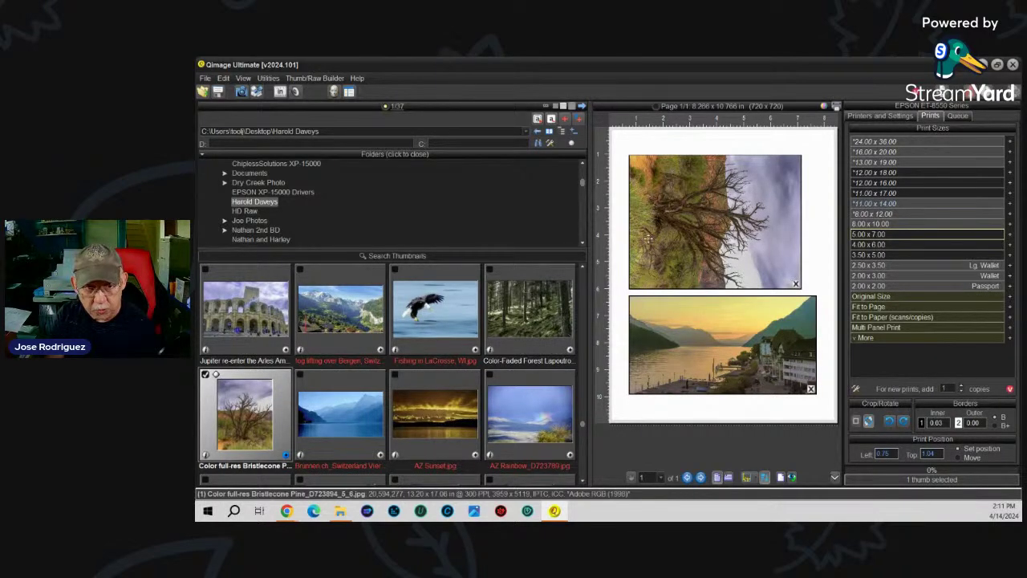
- Move the pine print up to about 0.70 in from the page top and shift the sunset print slightly down
click(880, 117)
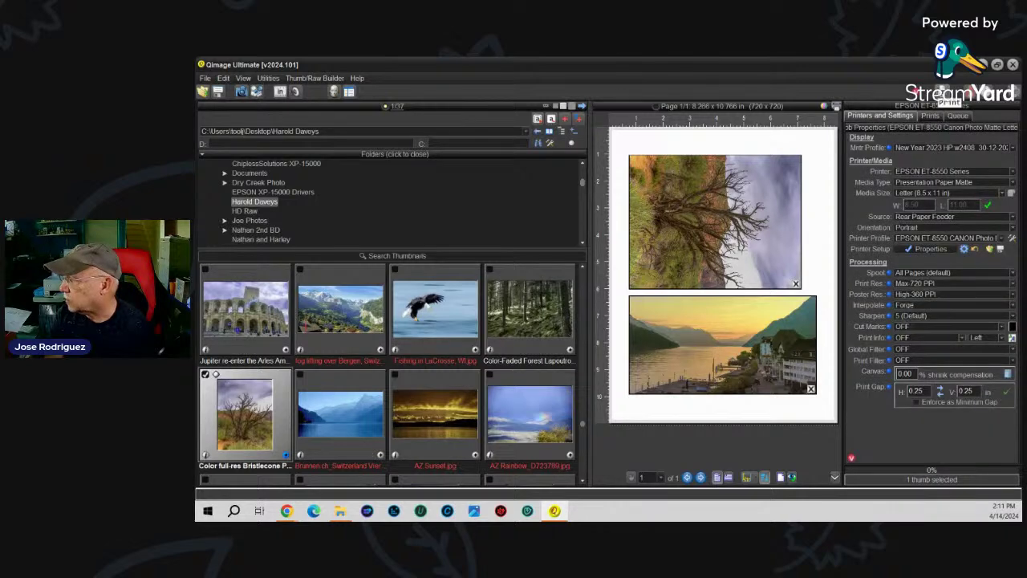
click(720, 181)
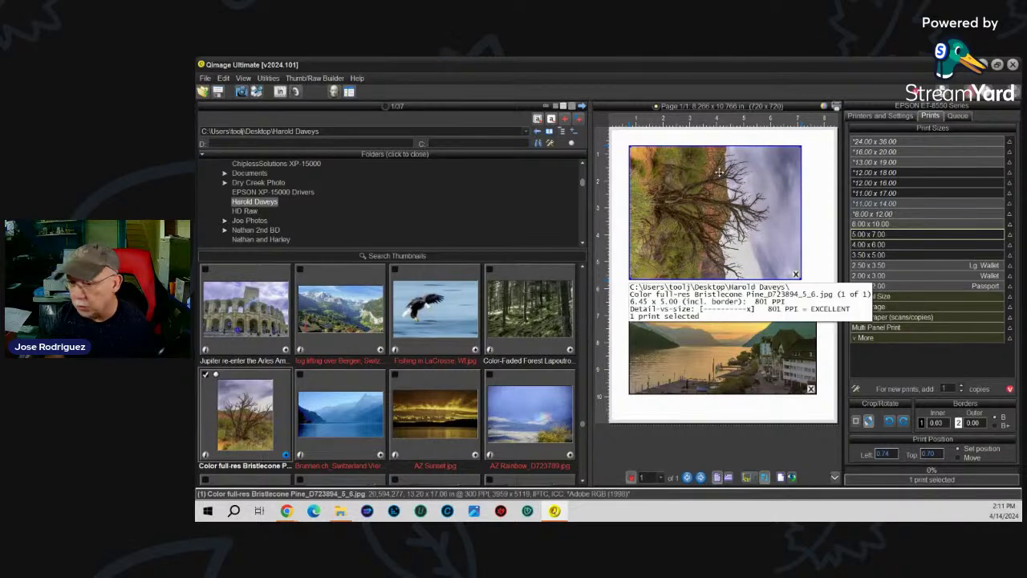
click(700, 351)
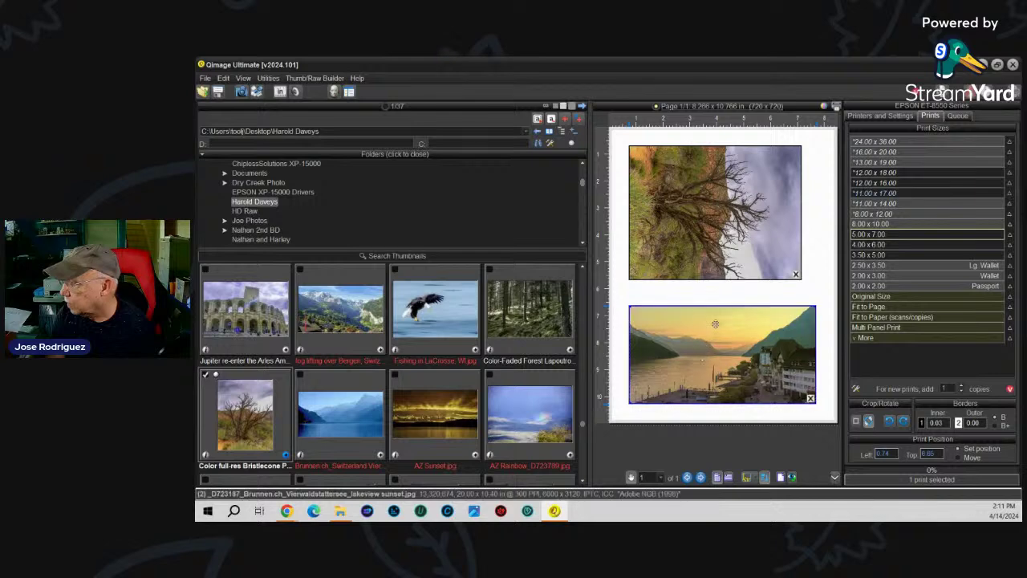
- Apply DFS sharpening with radius 2 and 100% to the Bristlecone Pine print, associating the filter with the current image only
double_click(720, 232)
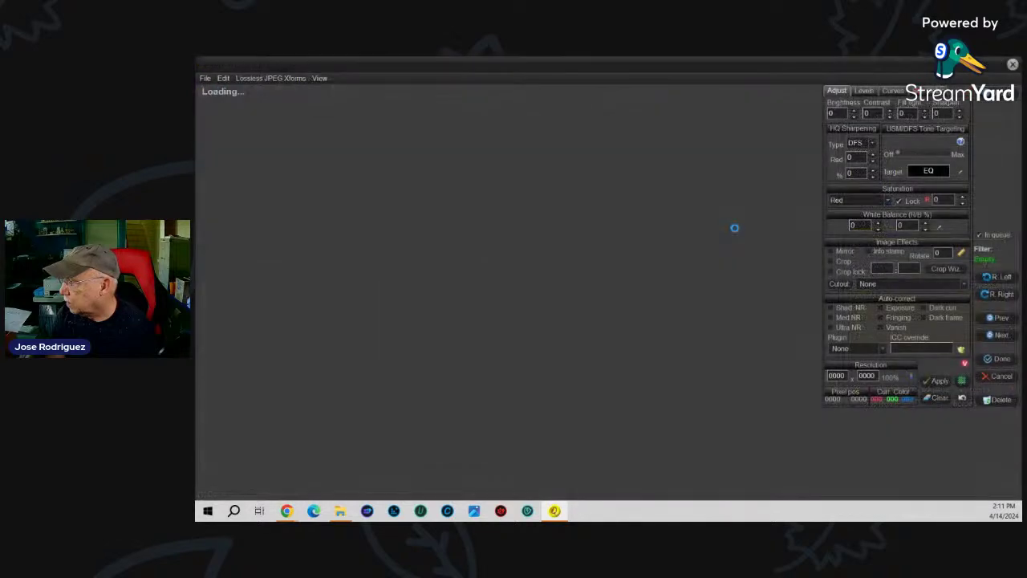
double_click(853, 158)
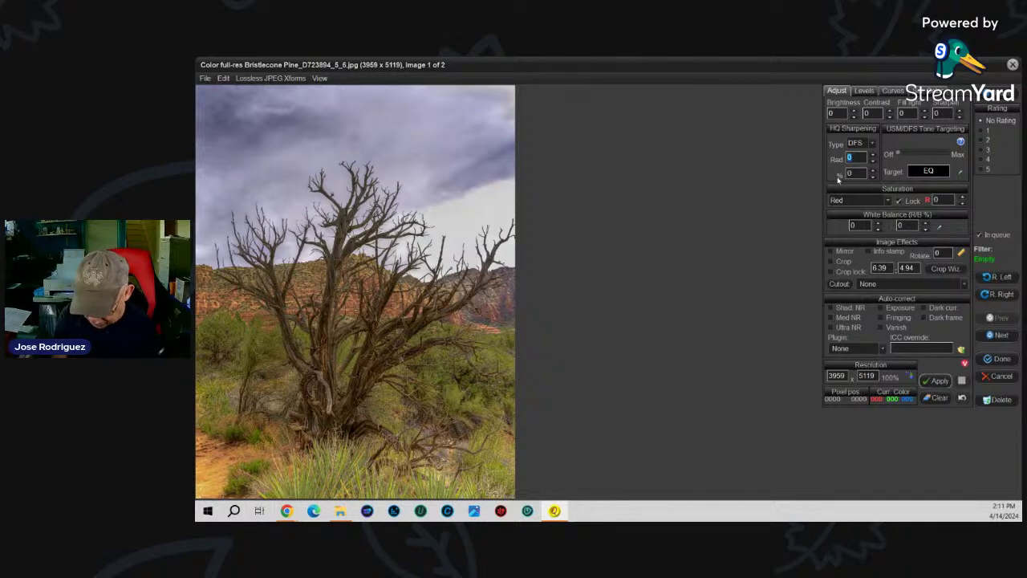
text(2)
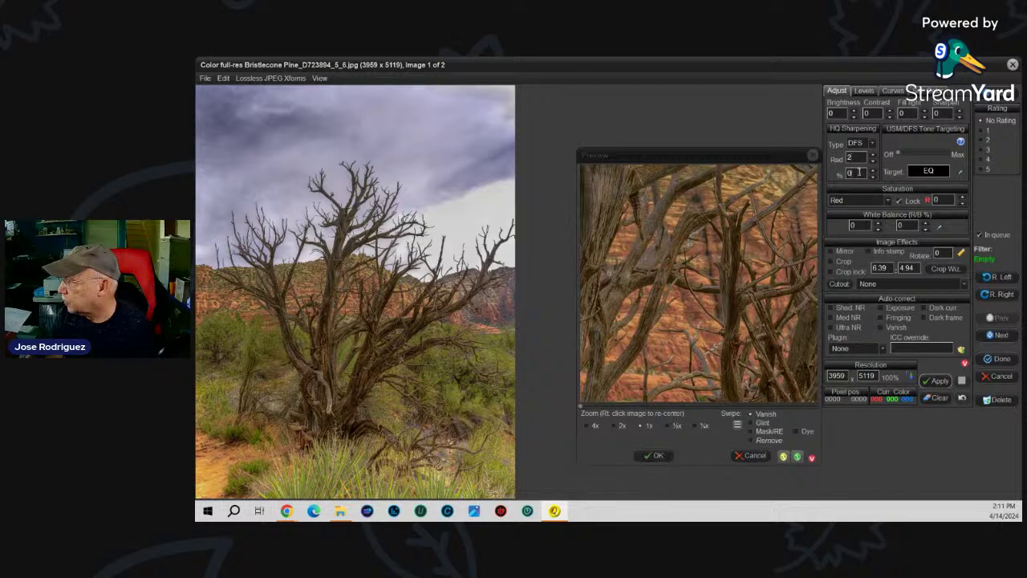
double_click(856, 172)
text(100)
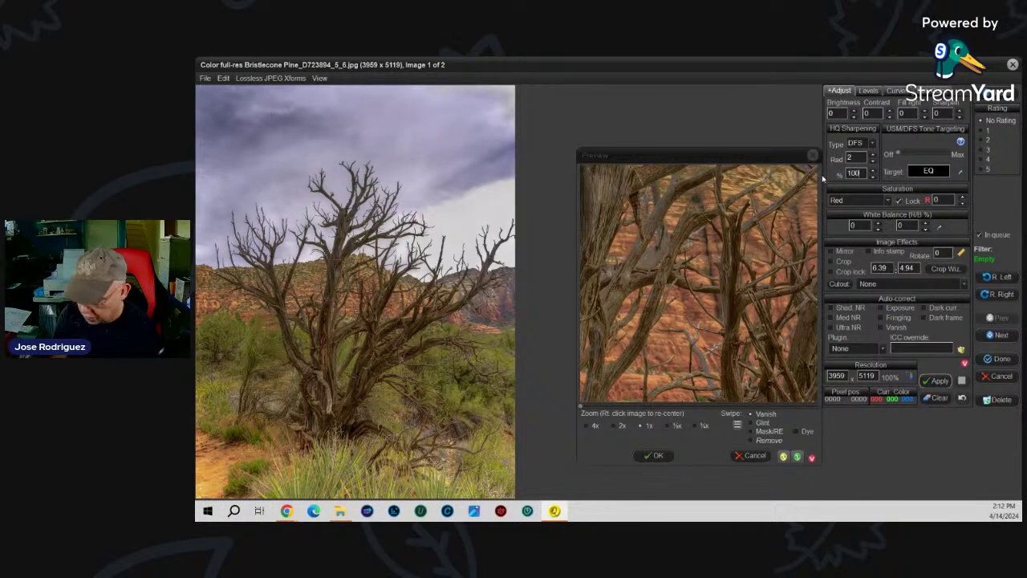
key(Return)
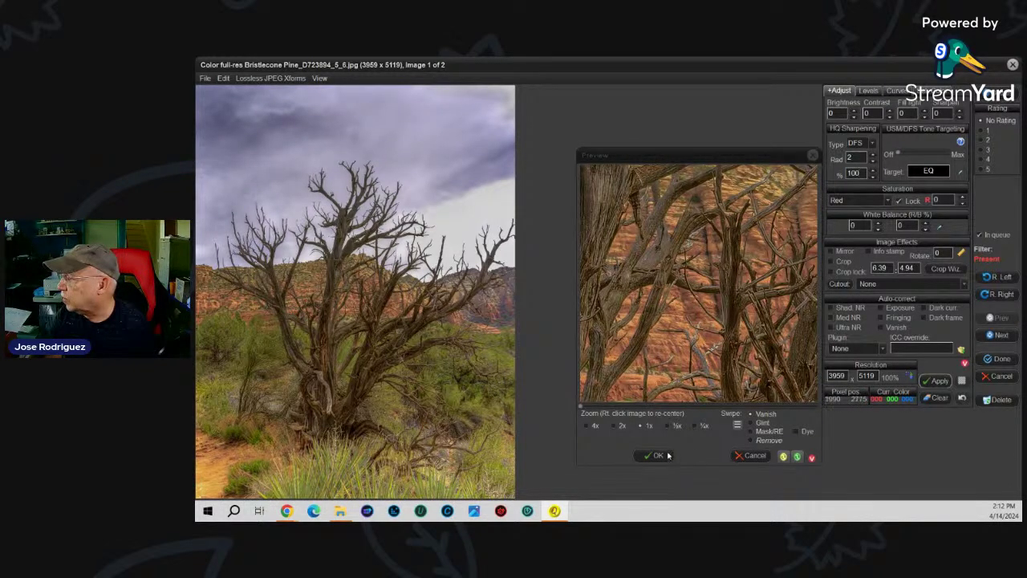
click(653, 454)
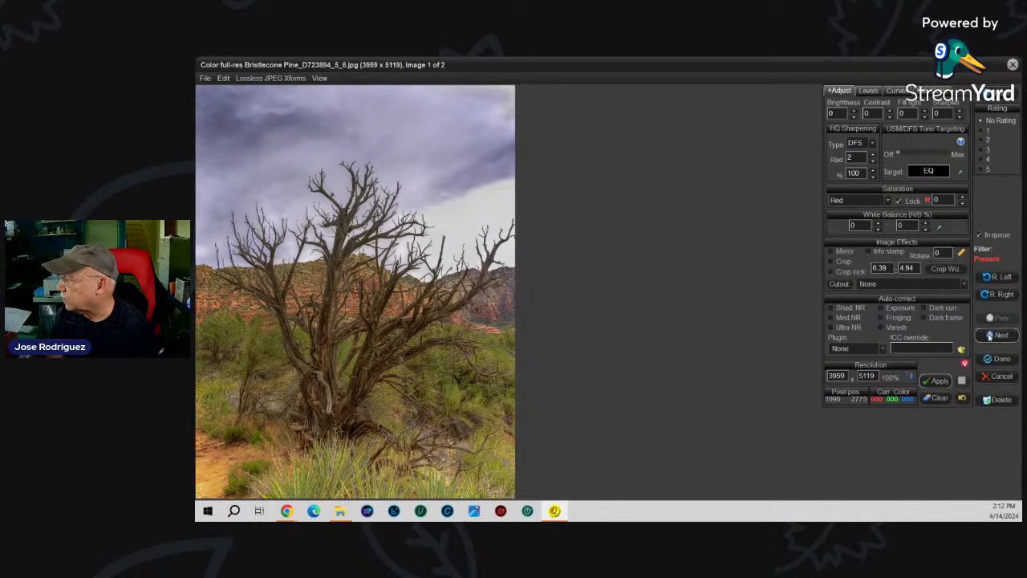
click(995, 359)
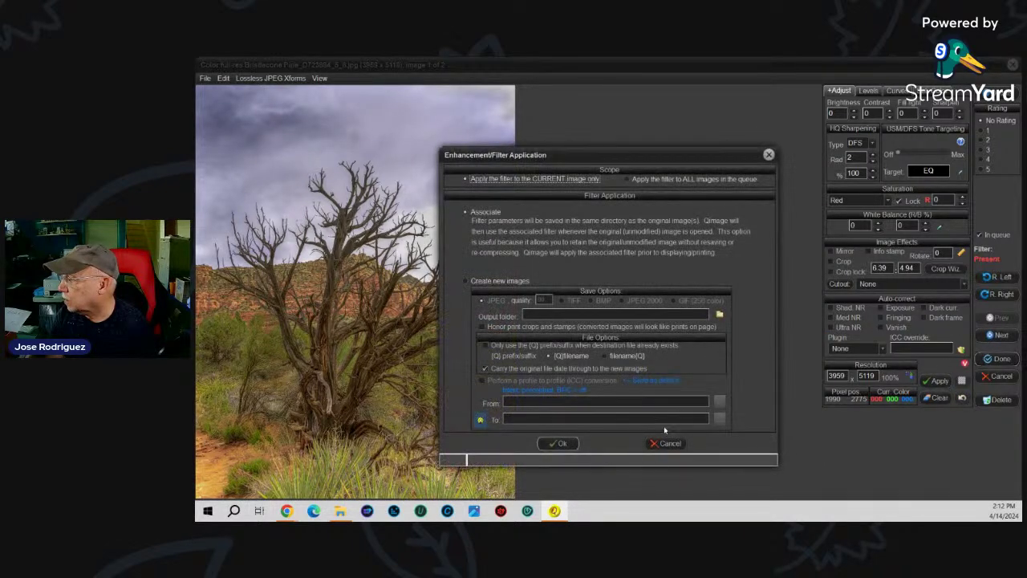
click(561, 442)
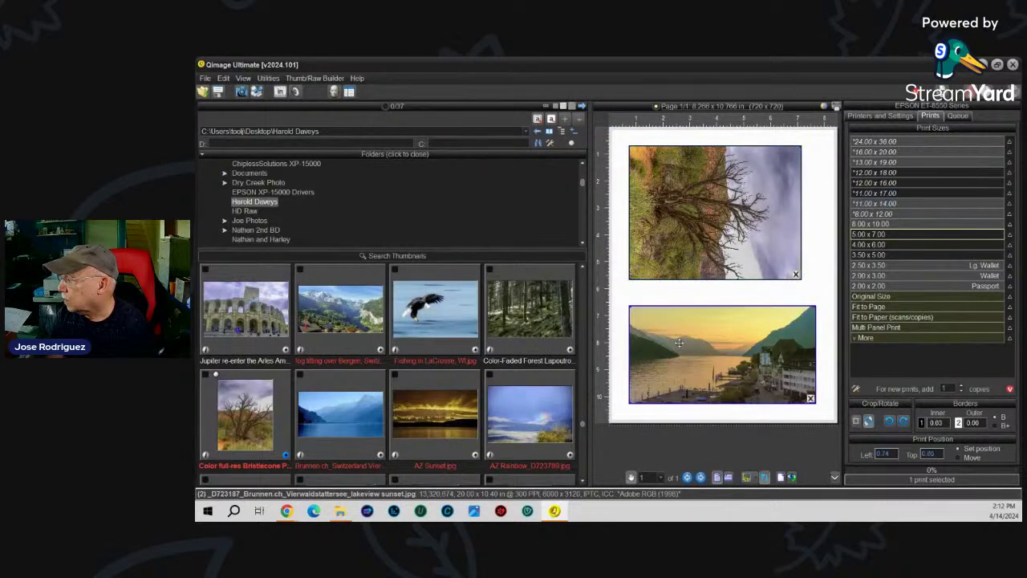
- Sharpen the Brunnen lakeview sunset print with DFS at radius 2 and 100%, and save the filter as associated with that image
double_click(679, 347)
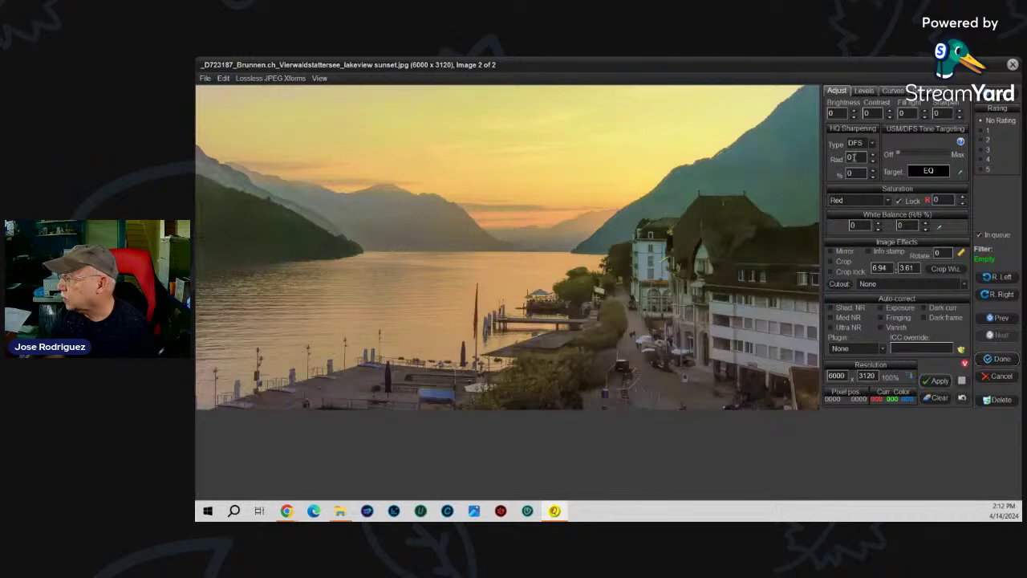
double_click(854, 158)
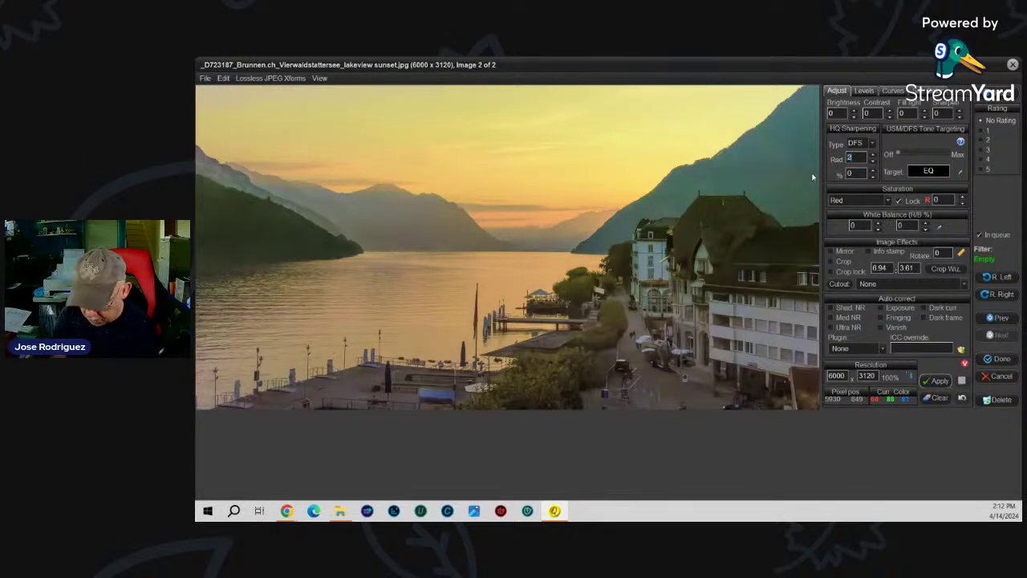
text(2)
key(Tab)
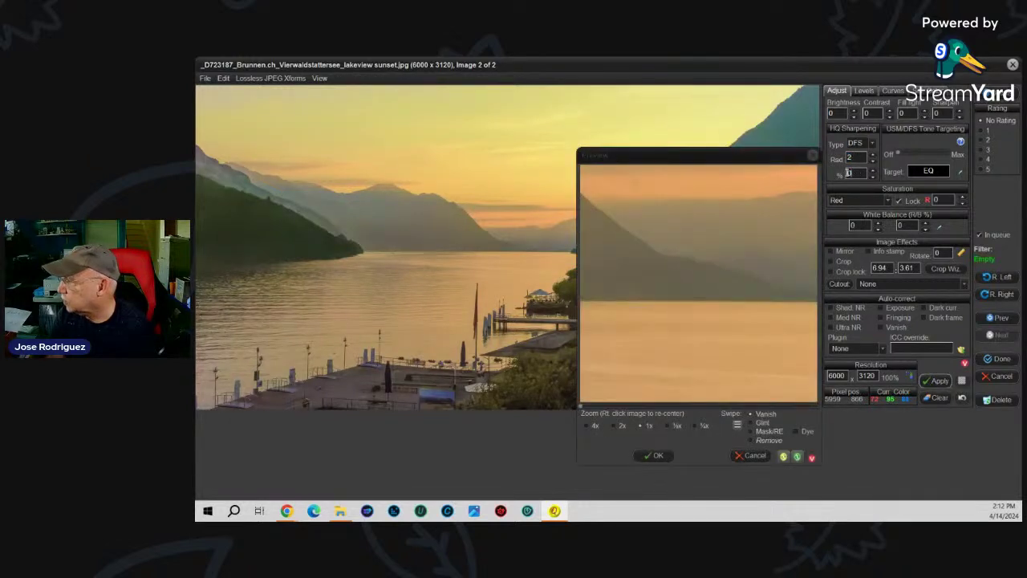
text(100)
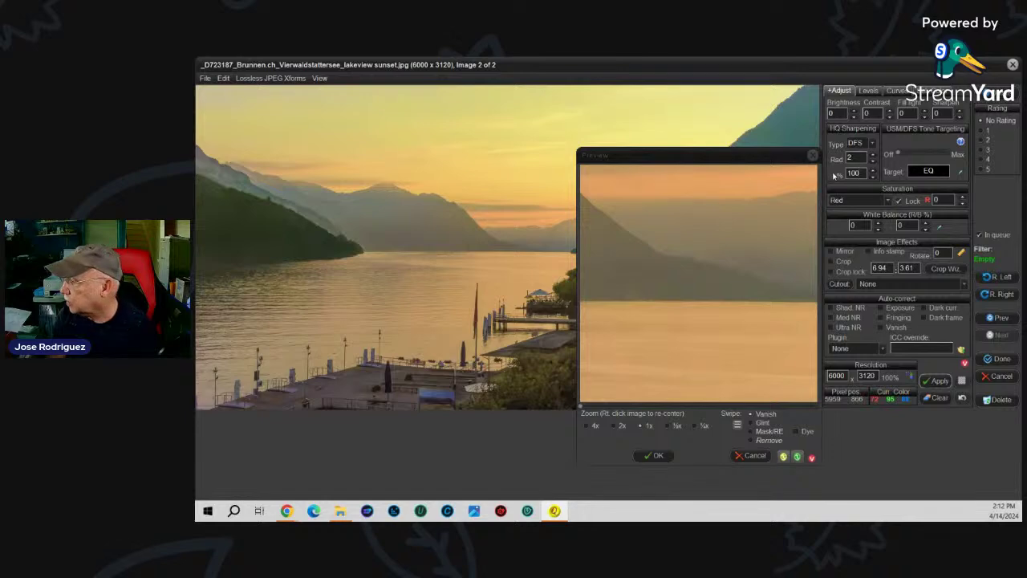
click(653, 455)
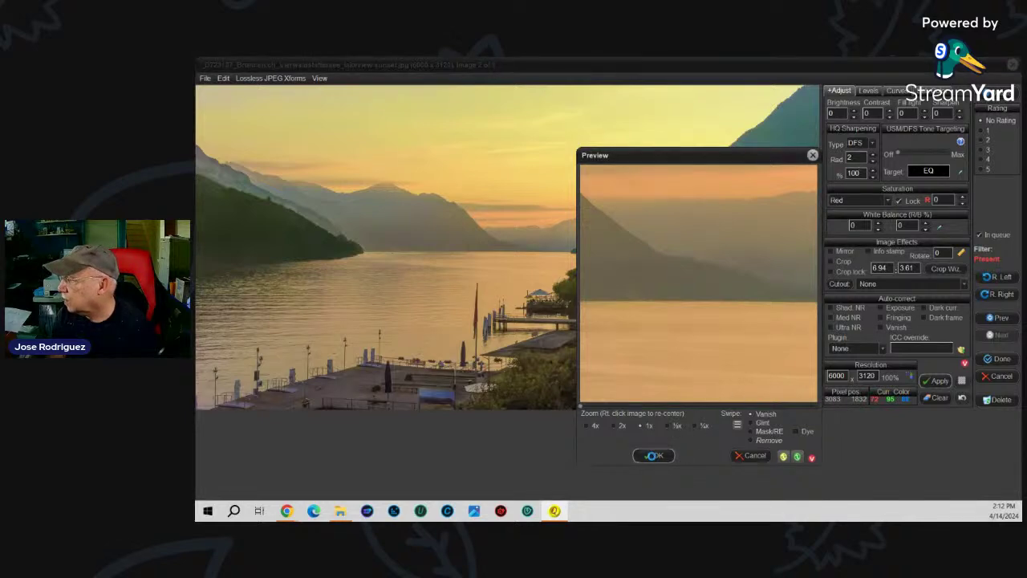
click(653, 455)
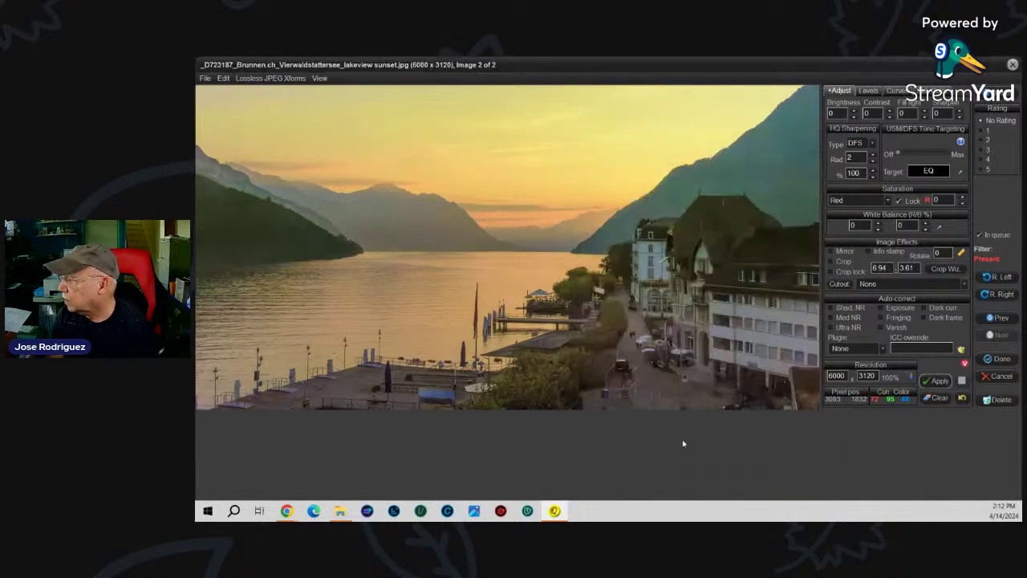
click(987, 359)
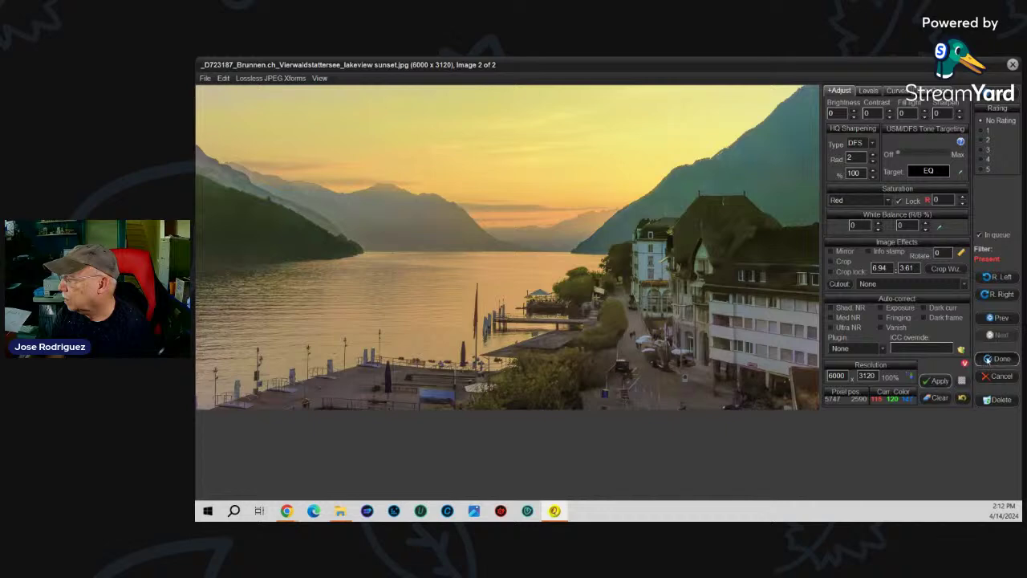
click(560, 443)
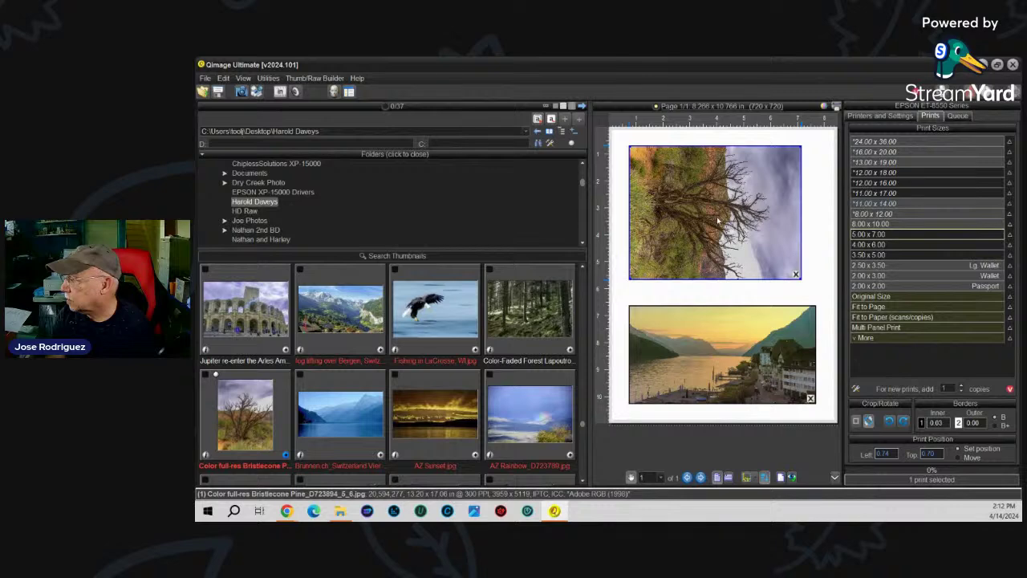
- Shift the pine print to 1.10 in from the page's left edge, then print the page and minimize the Epson status window
drag(721, 218, 727, 216)
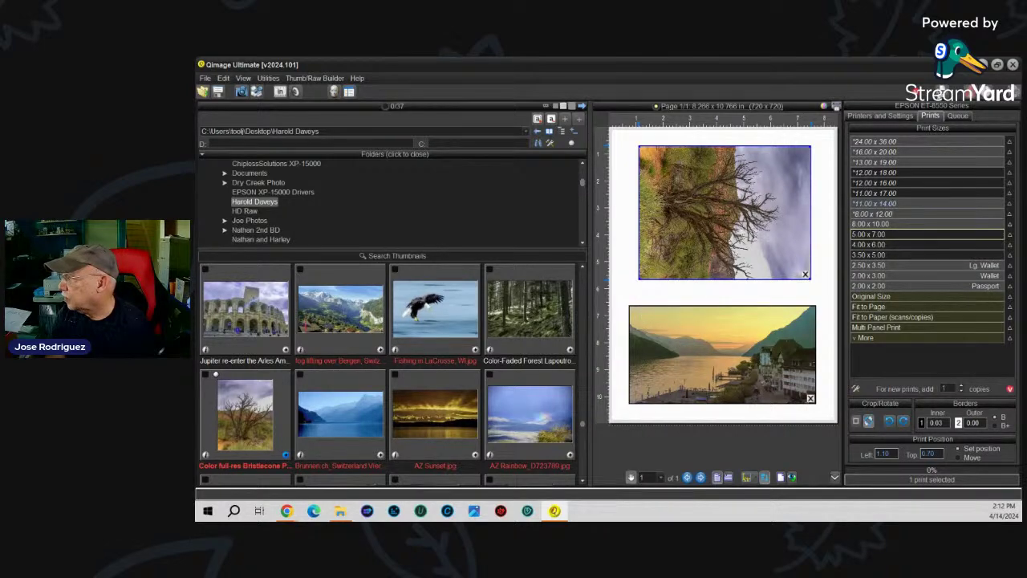
key(ctrl+p)
click(652, 365)
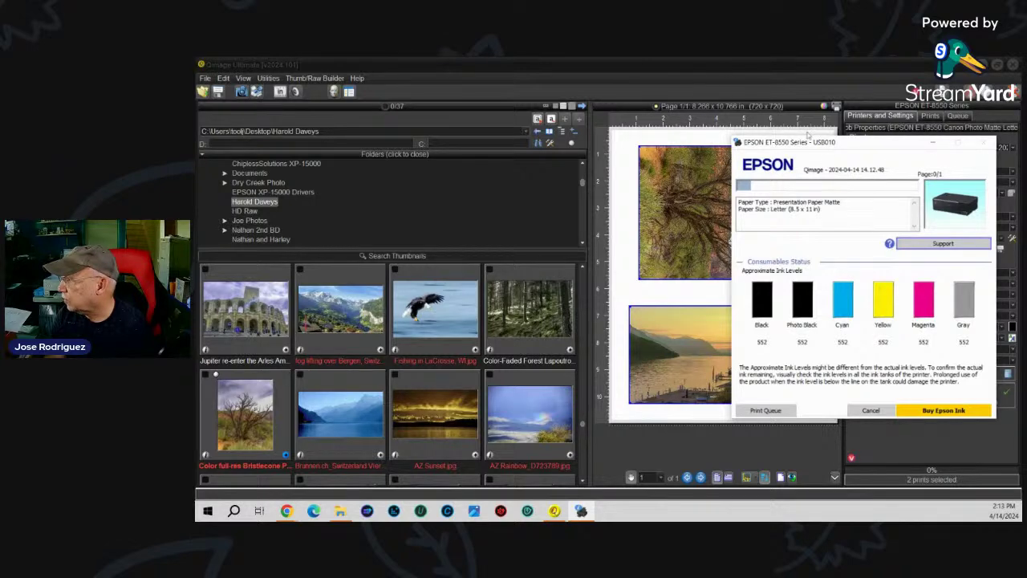
click(931, 143)
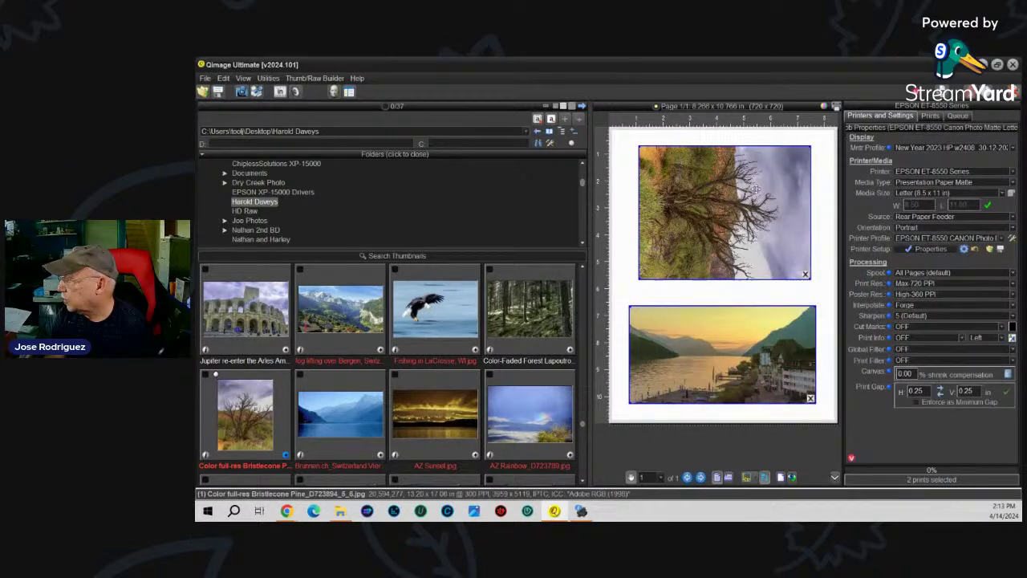
- Remove all prints from the page and set a special print size with a .5 in paper border
right_click(693, 184)
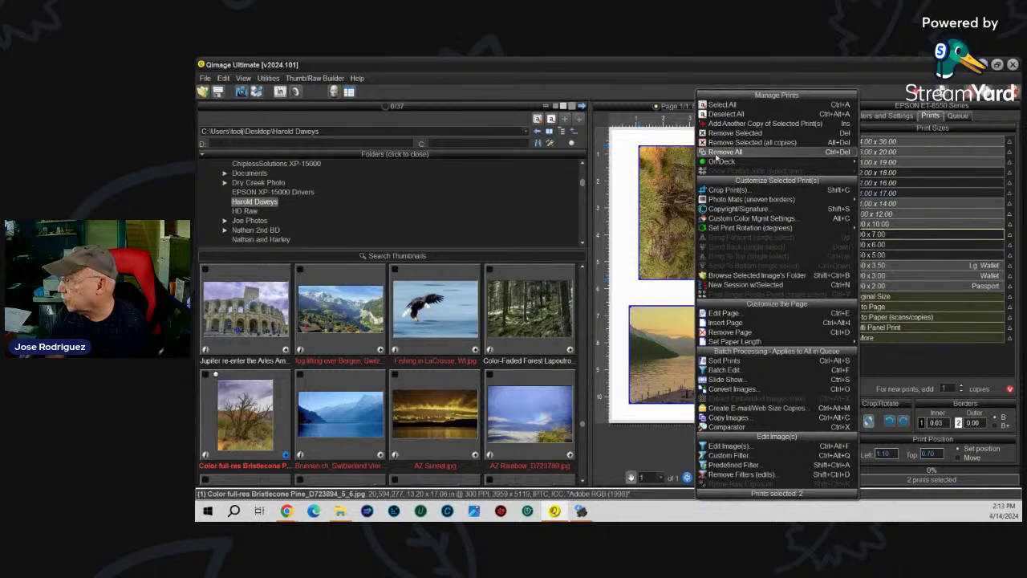
click(725, 152)
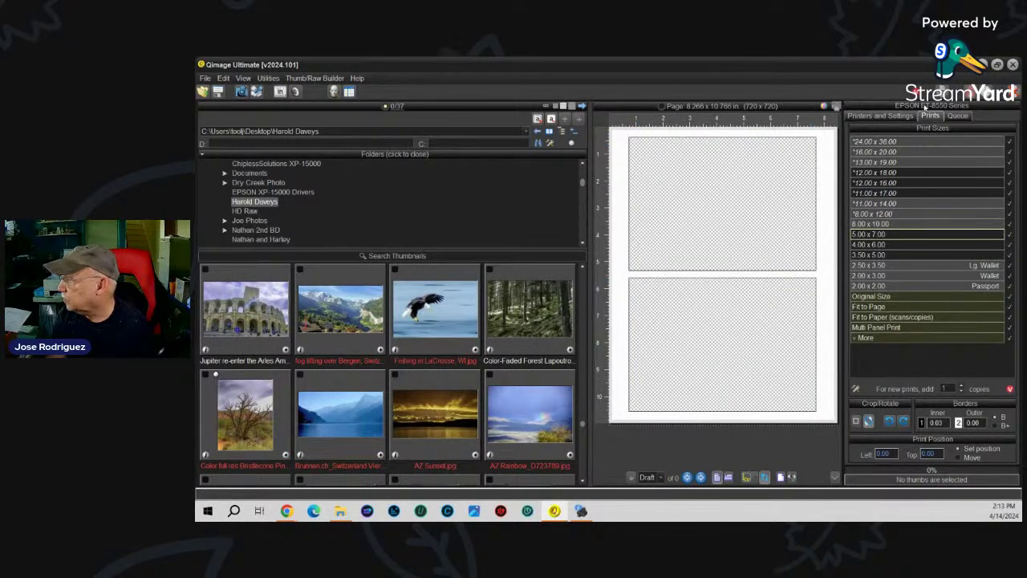
click(865, 338)
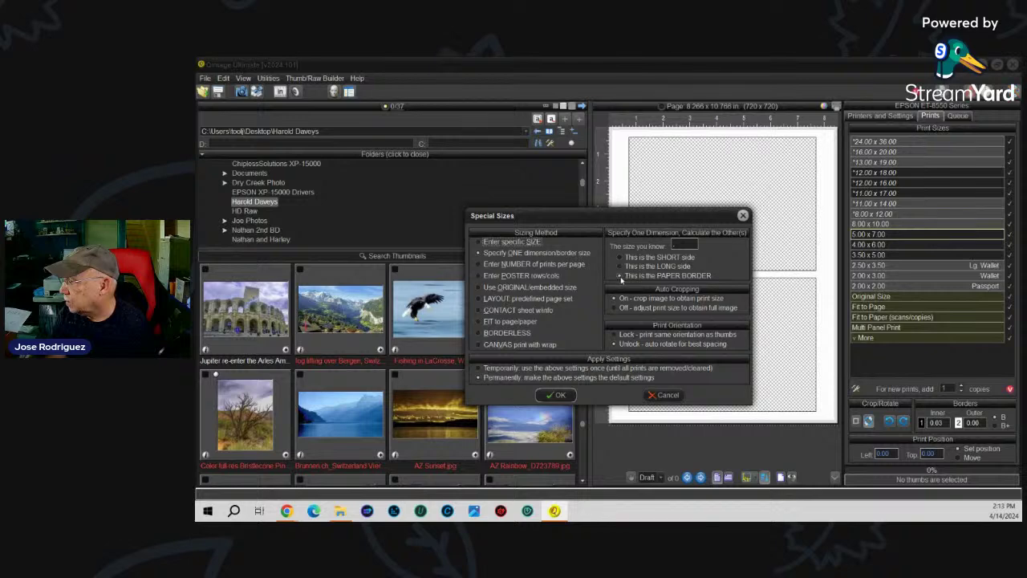
click(692, 244)
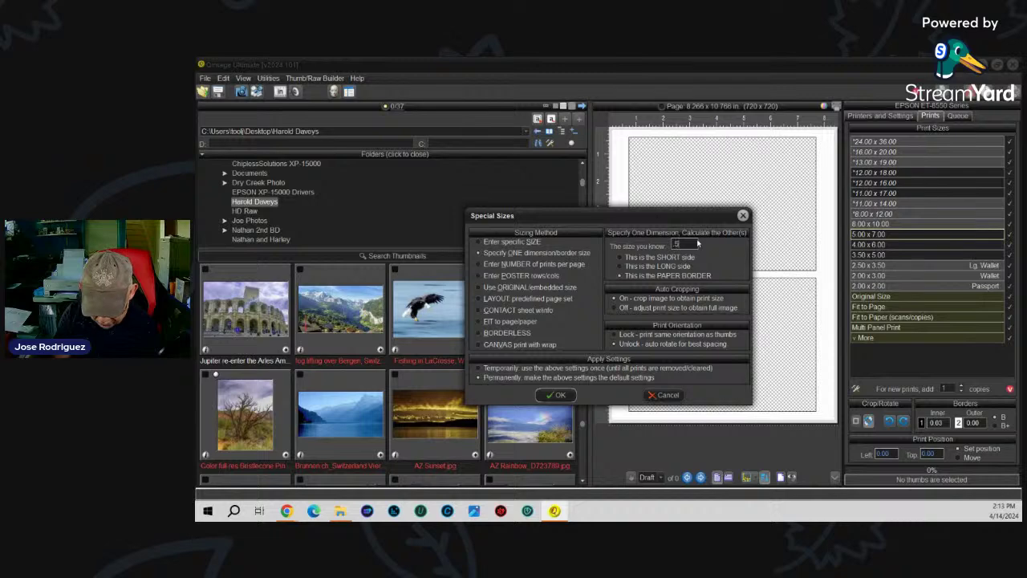
key(Return)
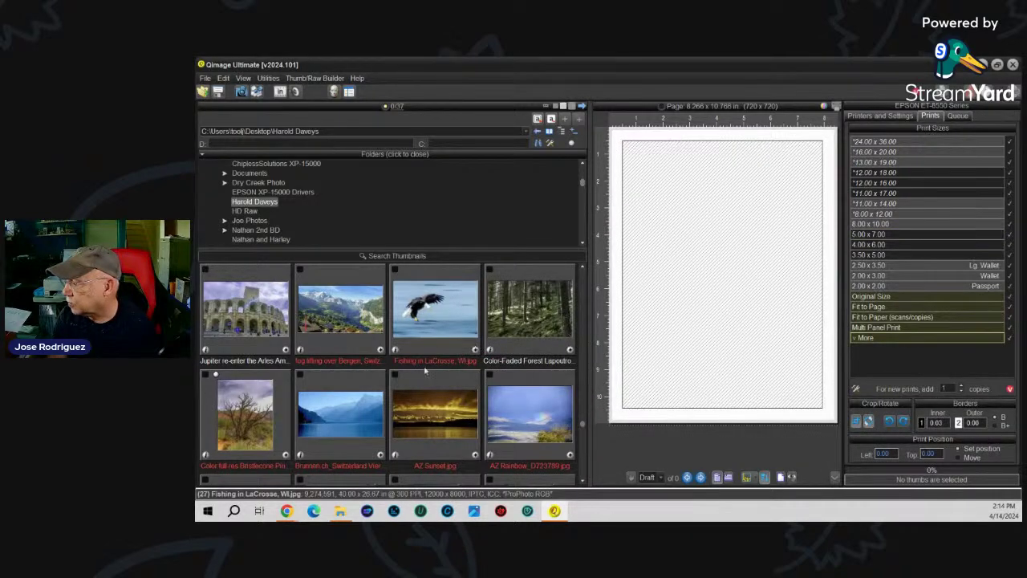
- Find Les Hauderes - Detailed.jpg among the thumbnails, add it to the page, and turn off cropping for its print
scroll(433, 383, down, 1)
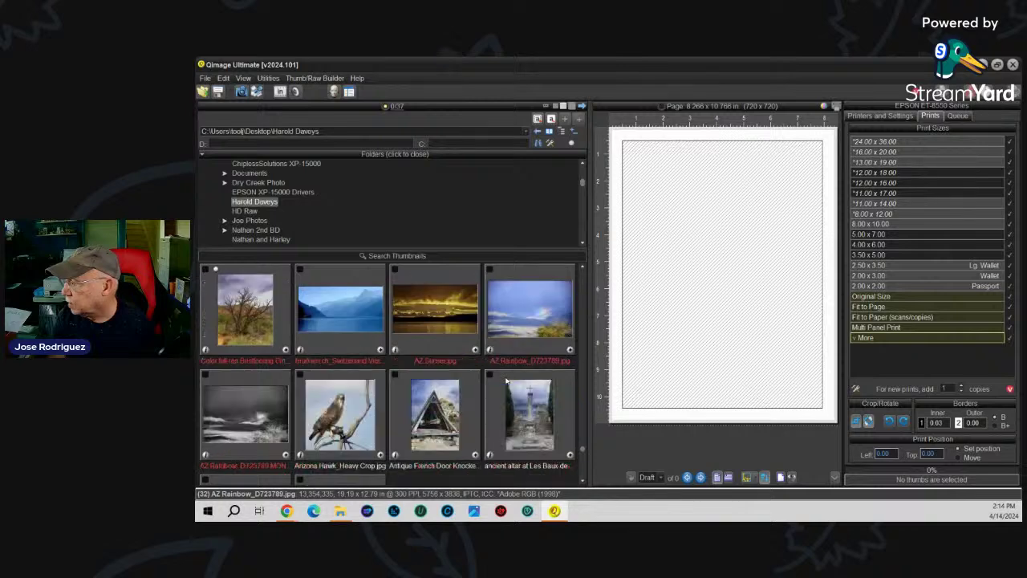
scroll(479, 375, up, 4)
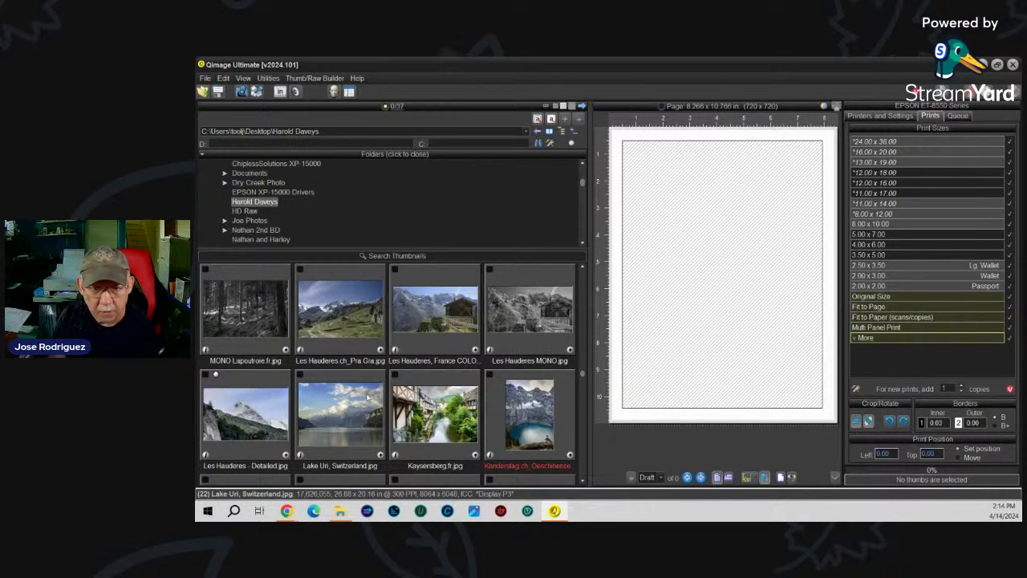
scroll(247, 394, up, 2)
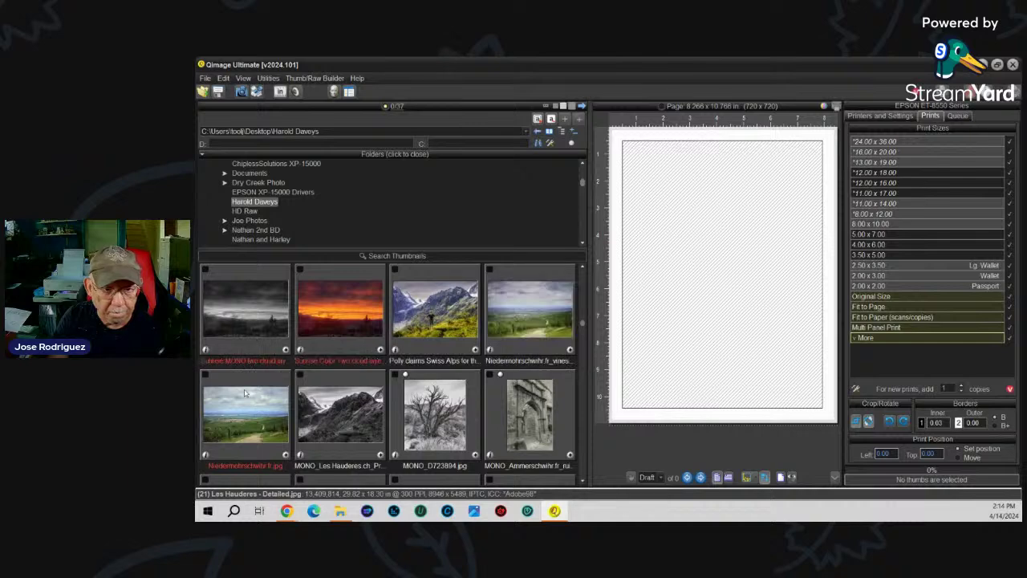
scroll(264, 389, up, 1)
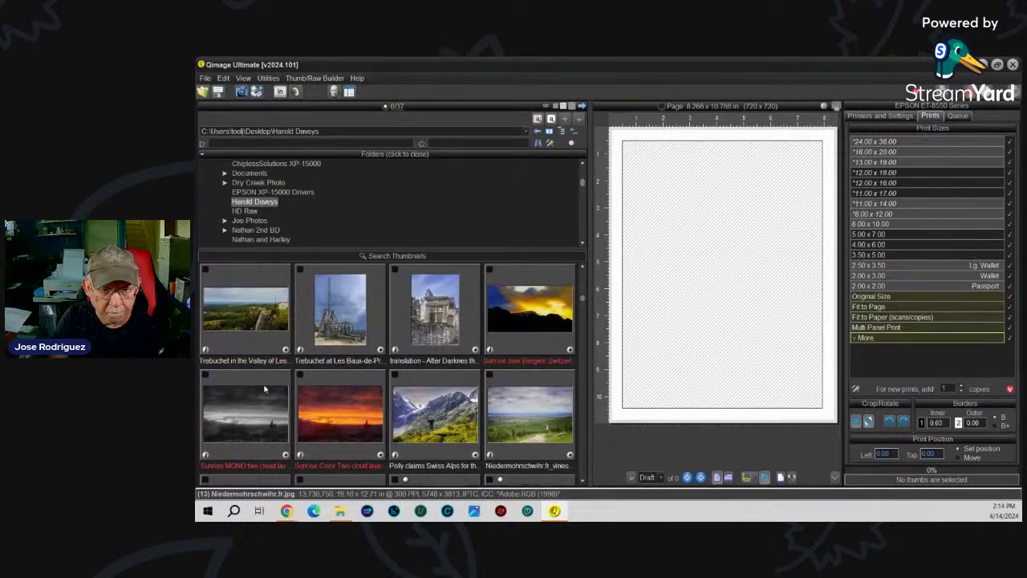
scroll(264, 389, up, 1)
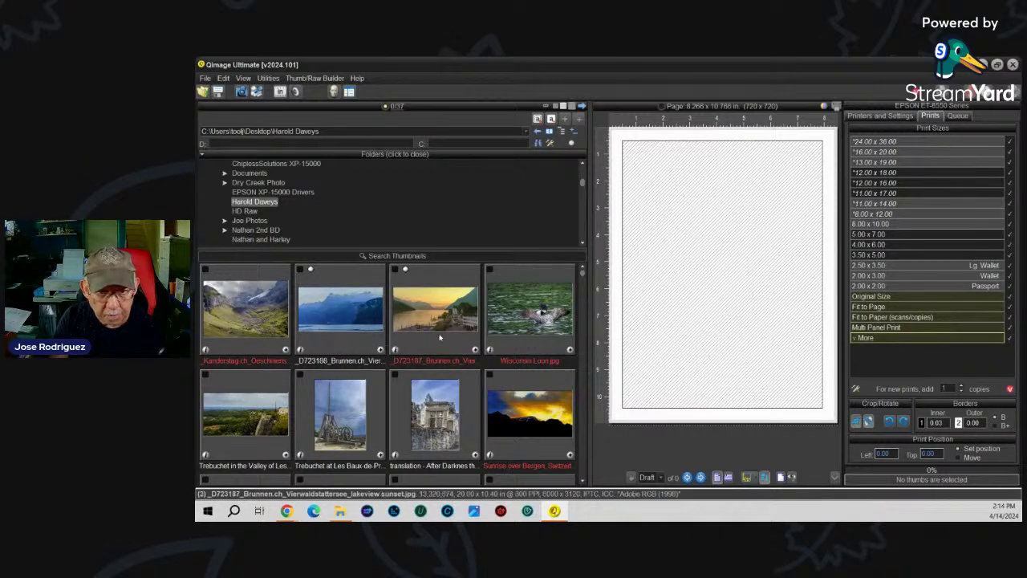
scroll(440, 337, down, 2)
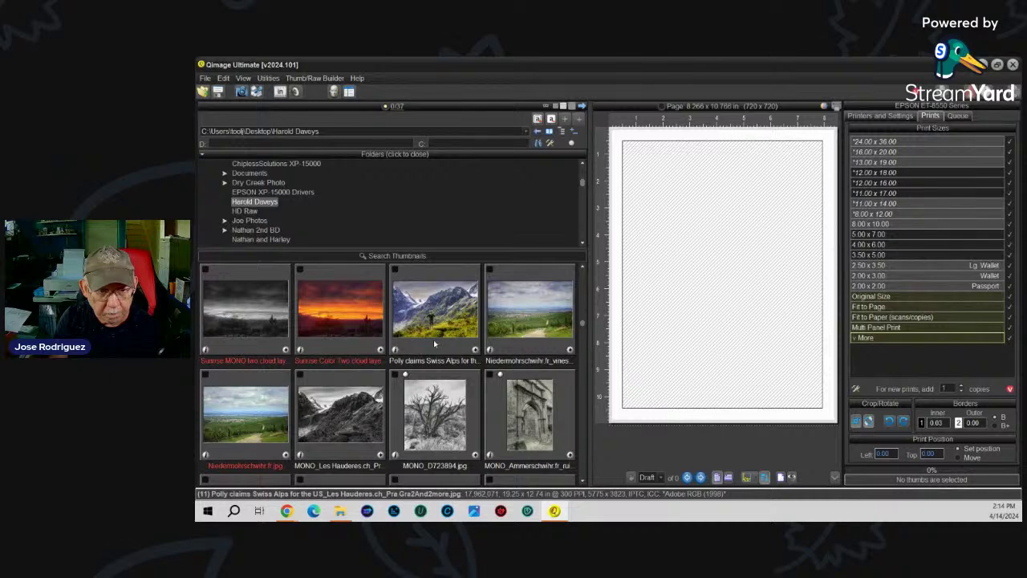
scroll(418, 345, down, 2)
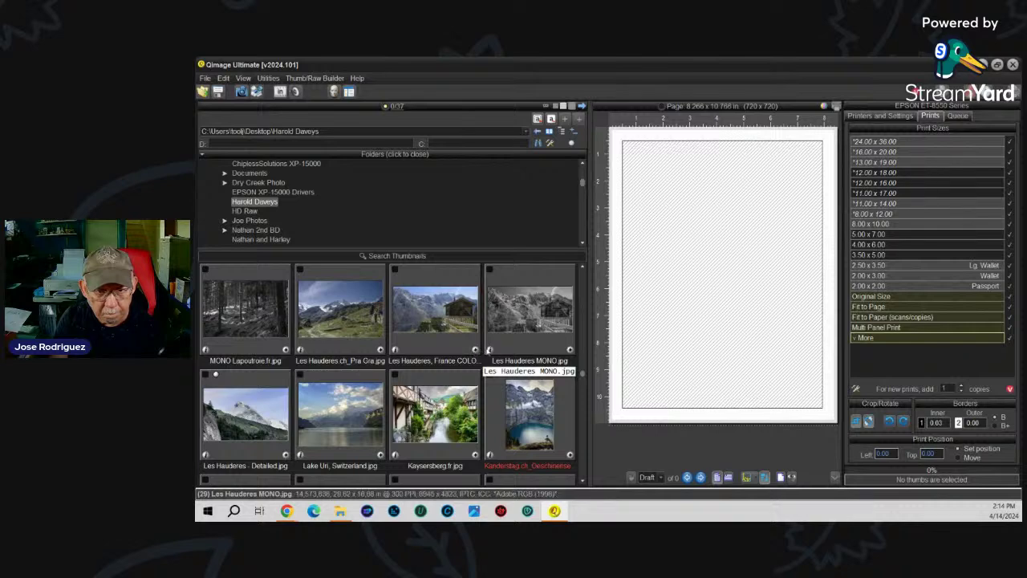
click(285, 454)
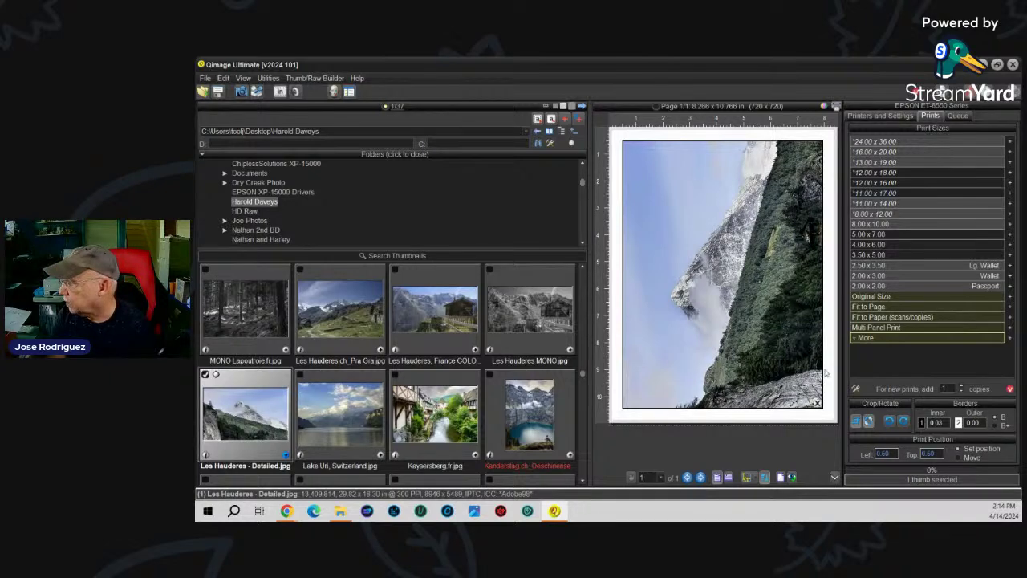
click(756, 285)
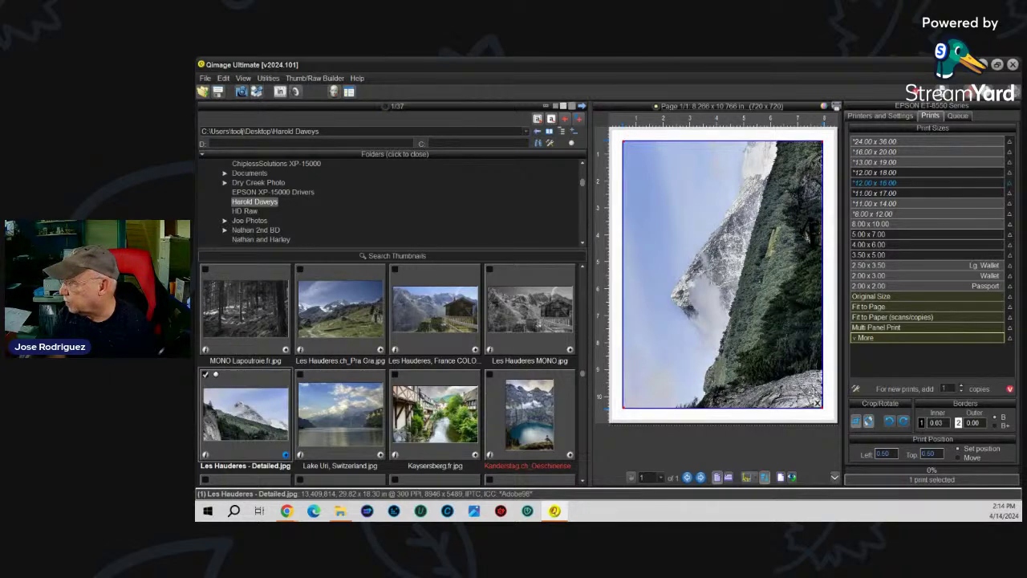
click(855, 422)
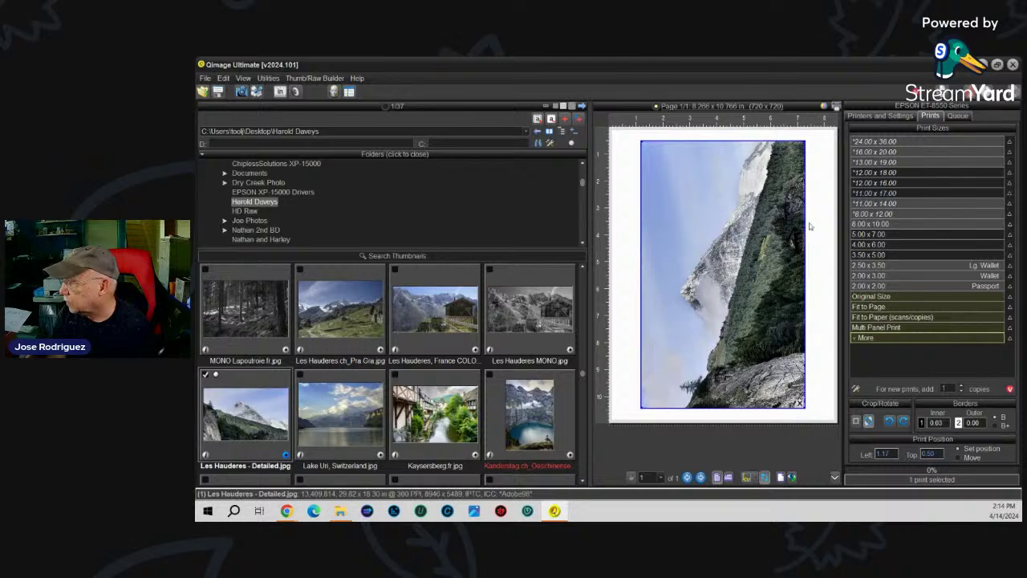
- Inspect the Les Hauderes photo in the image editor, close it without adding sharpening, and print the page
double_click(771, 210)
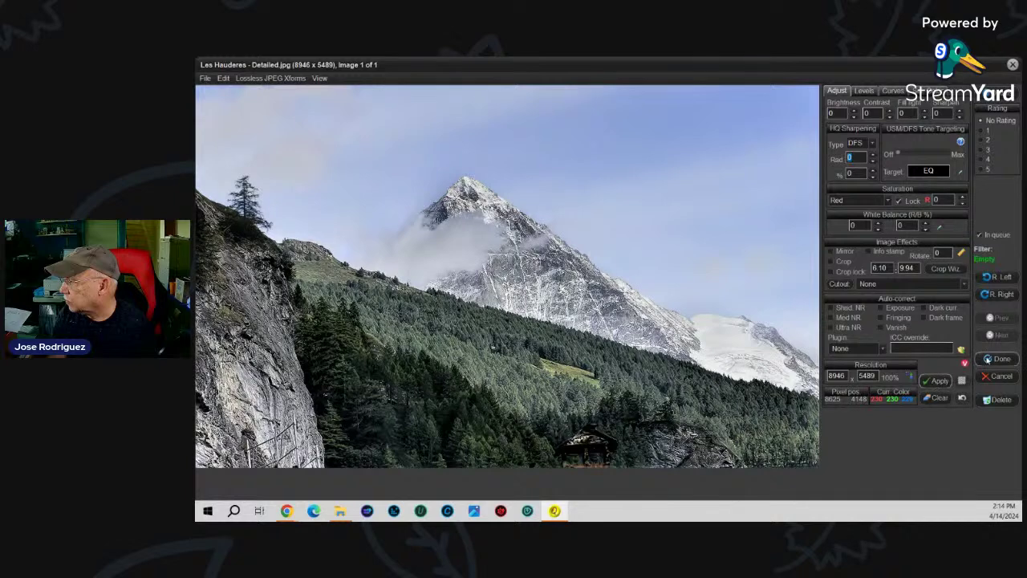
click(996, 359)
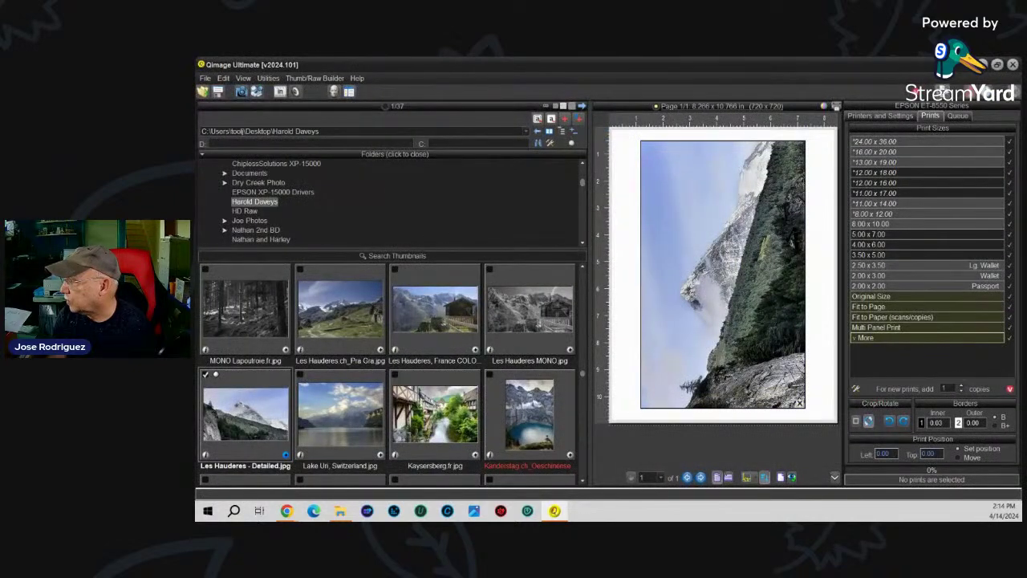
key(ctrl+p)
click(665, 364)
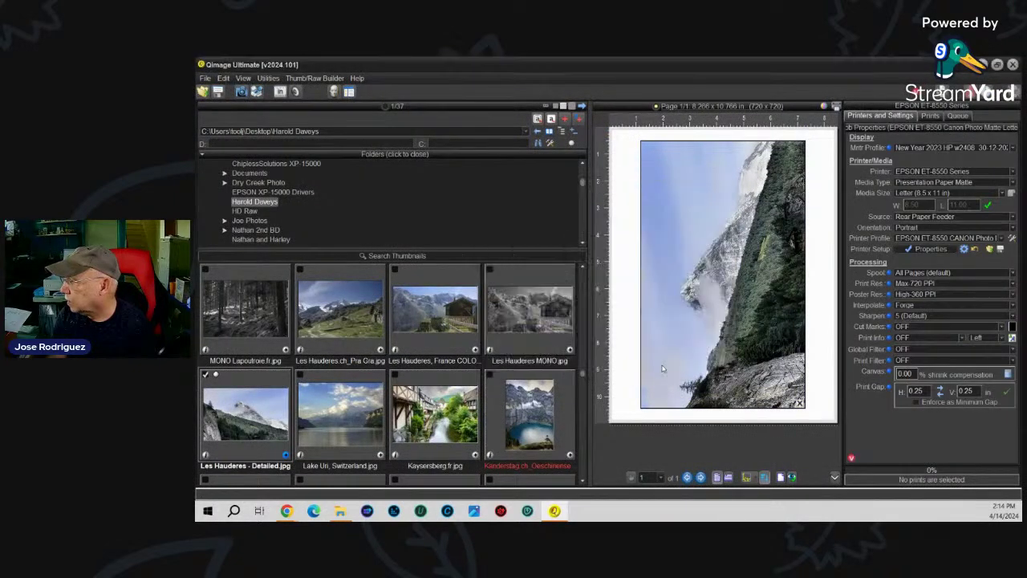